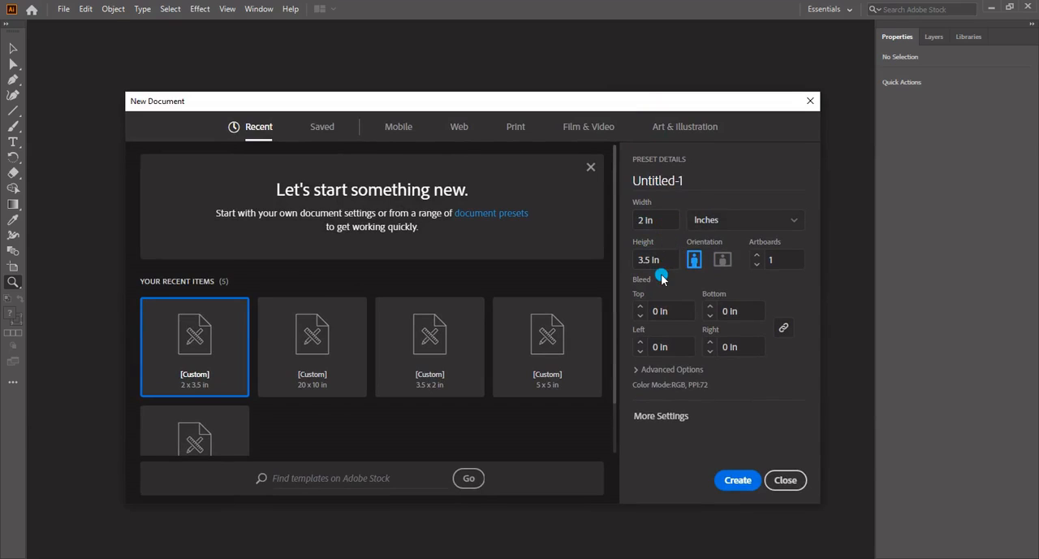
Create a 2 × 3.5 in portrait document and add a second artboard of the same size beside the first
click(737, 493)
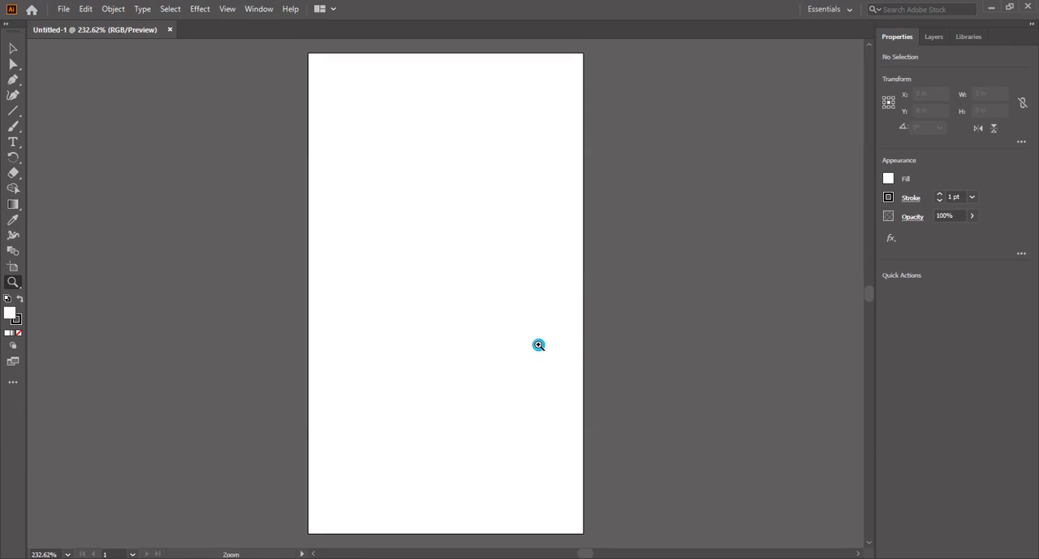
drag(539, 344, 390, 347)
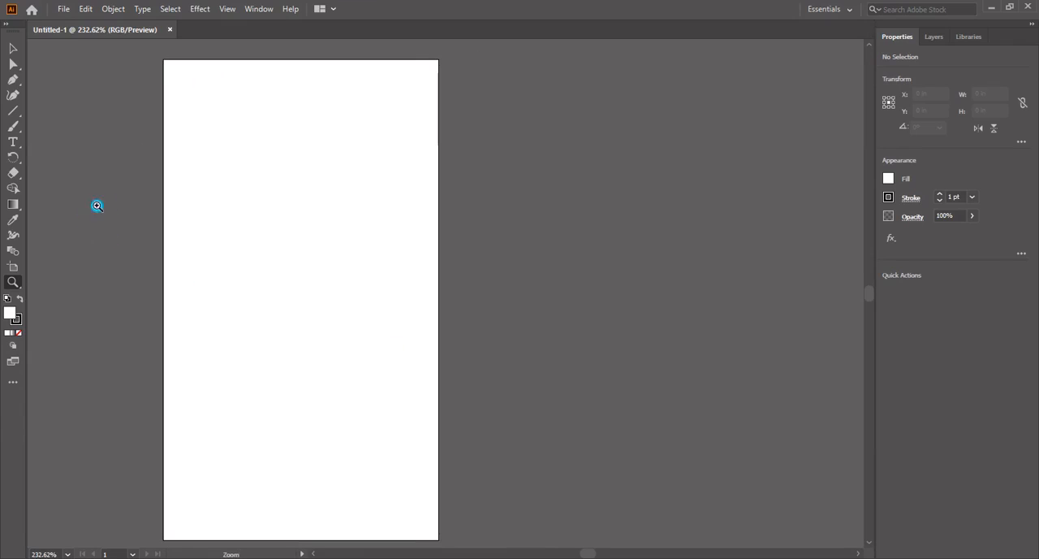
key(shift+o)
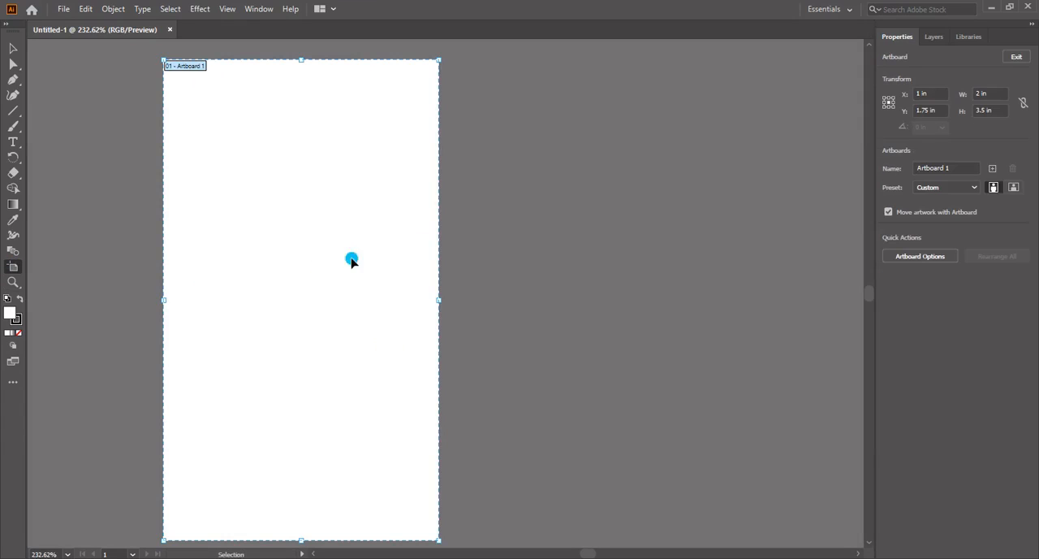
click(520, 249)
drag(556, 277, 536, 274)
key(Escape)
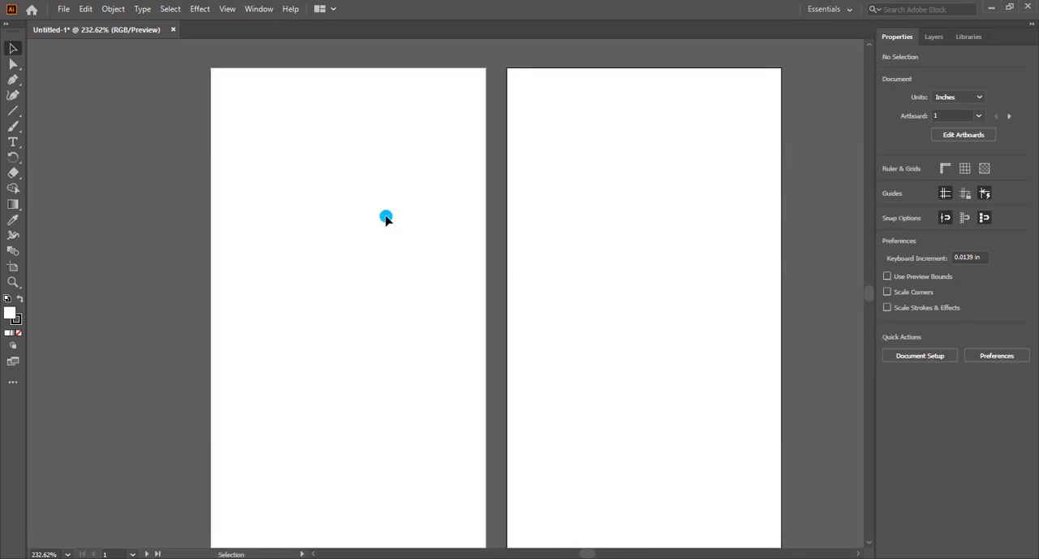
drag(390, 233, 379, 233)
drag(203, 244, 248, 225)
Draw a rectangle about 2 in wide and 1.58 in high across the middle of the first artboard
click(13, 157)
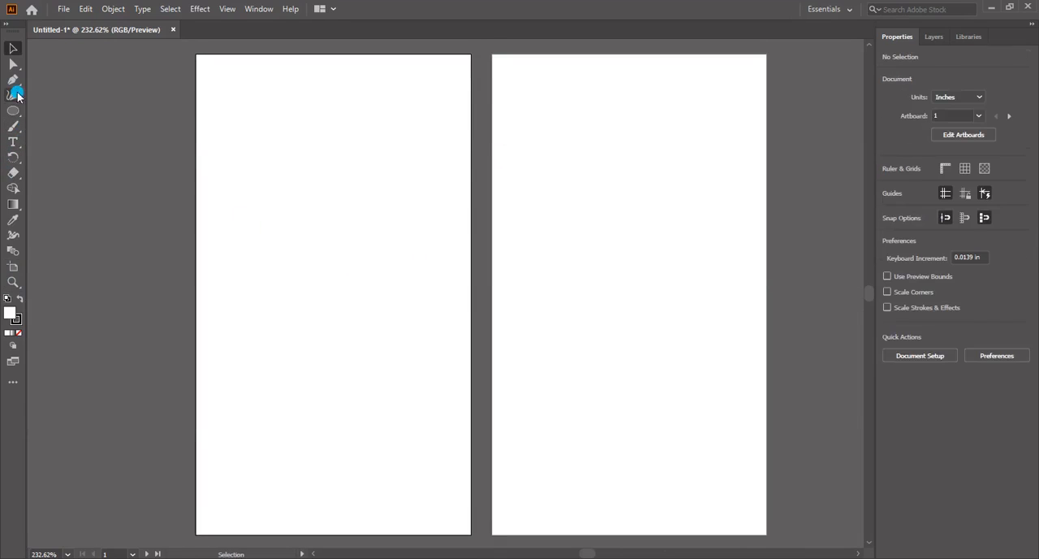
click(15, 113)
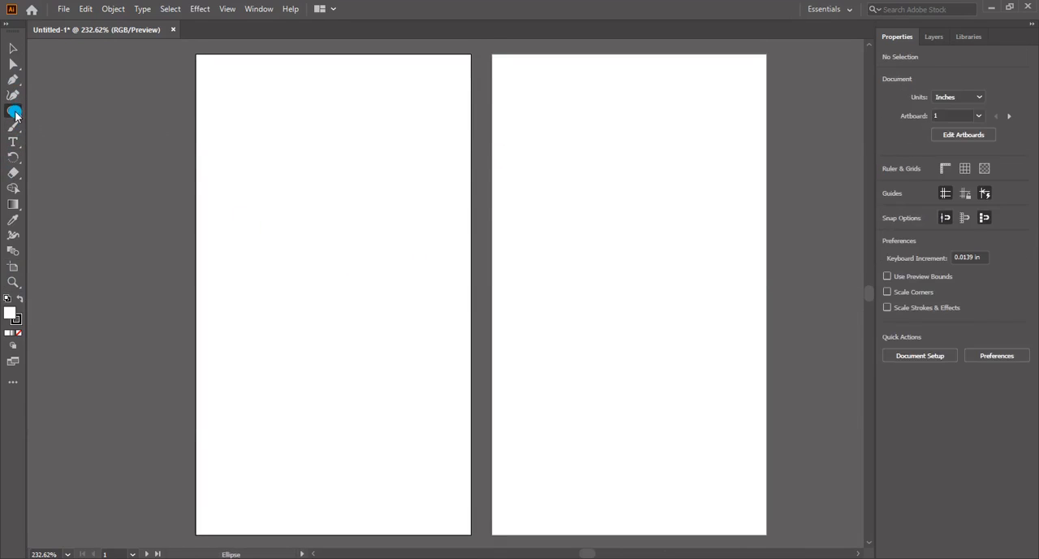
click(59, 112)
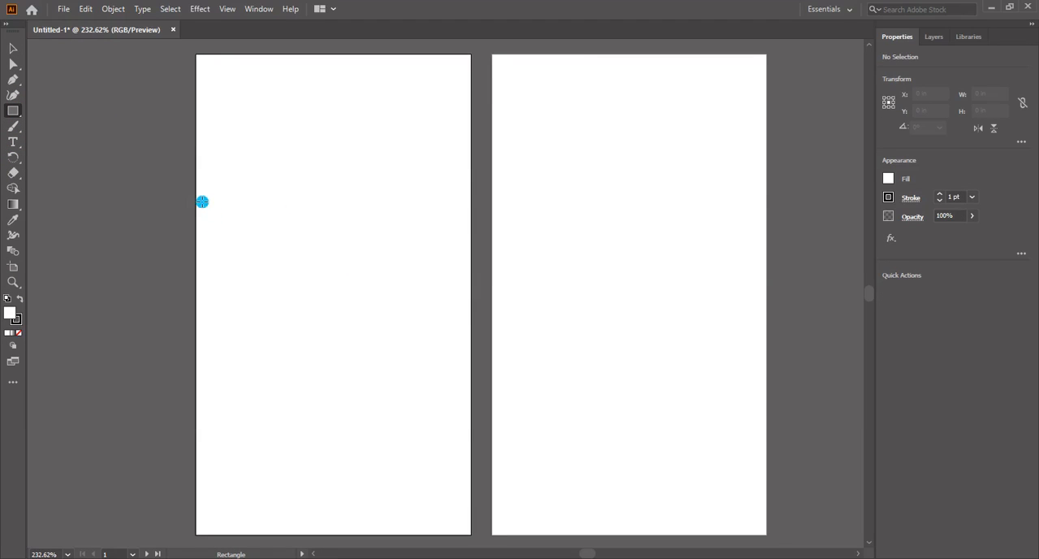
drag(198, 196, 470, 414)
key(v)
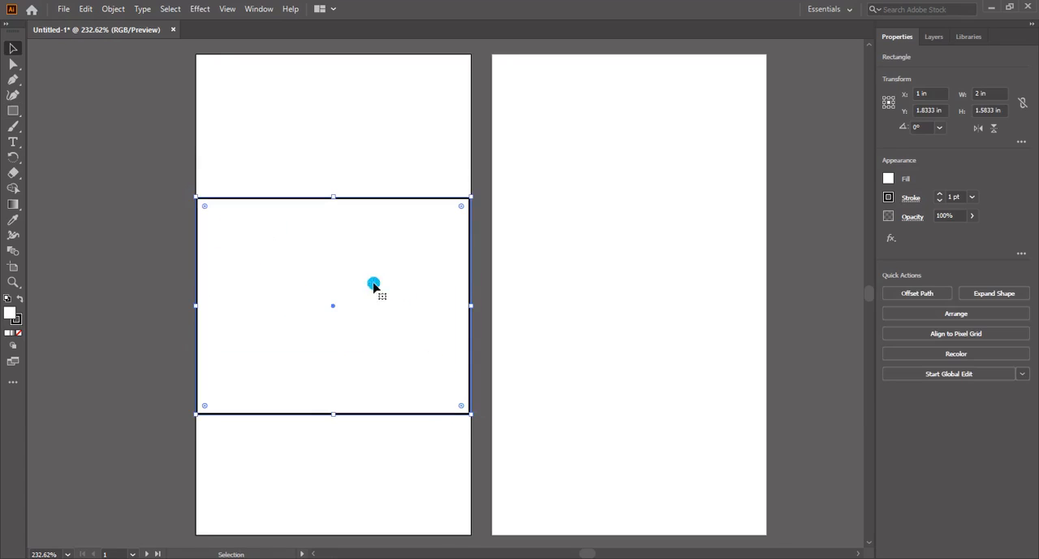
Remove the rectangle's stroke and fill it with black (000000)
double_click(21, 323)
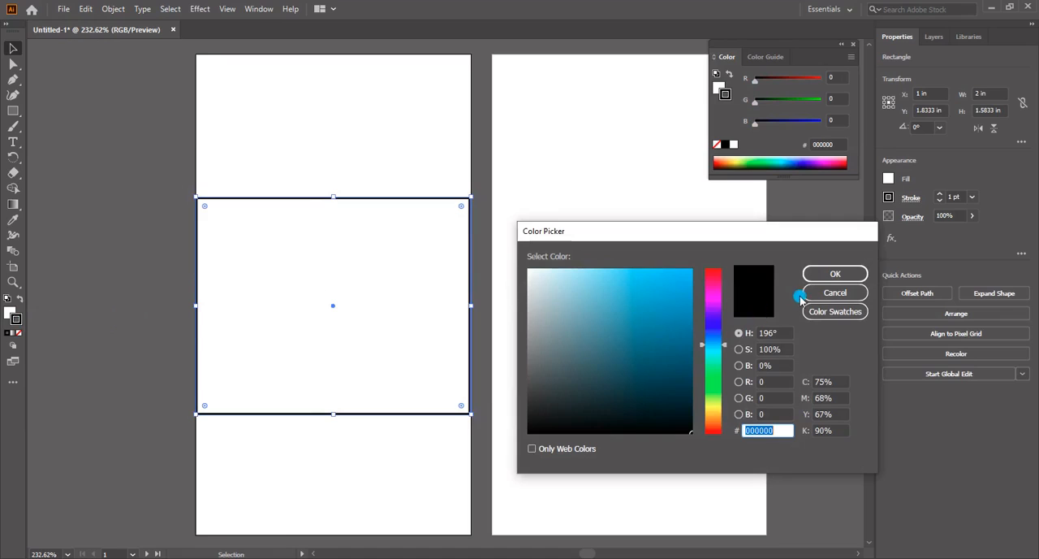
click(809, 292)
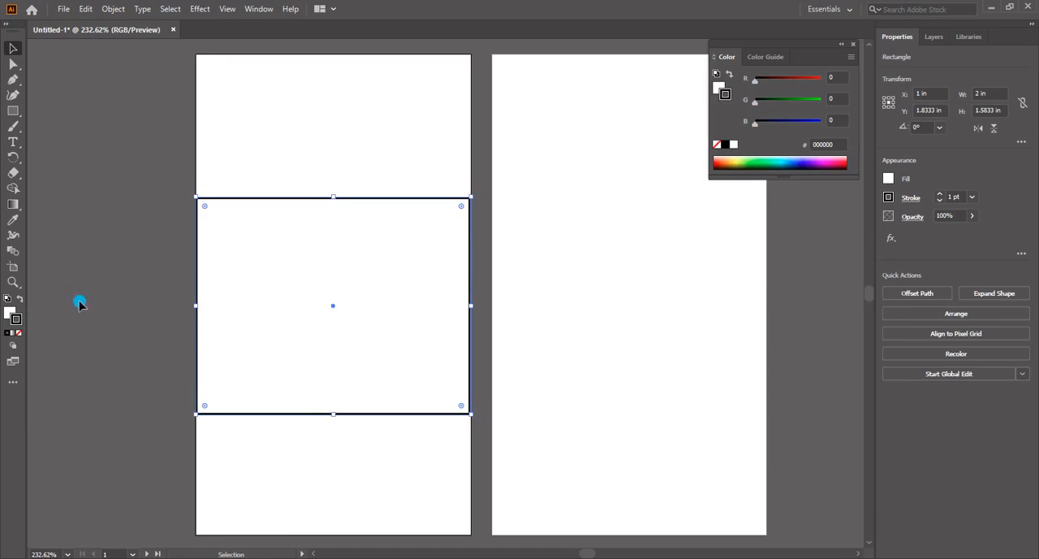
click(18, 334)
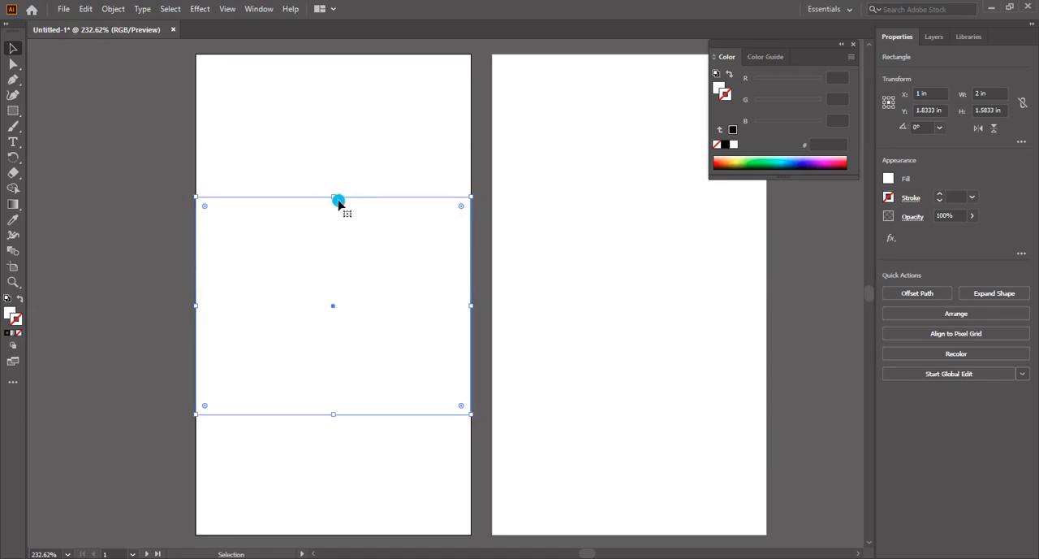
click(8, 314)
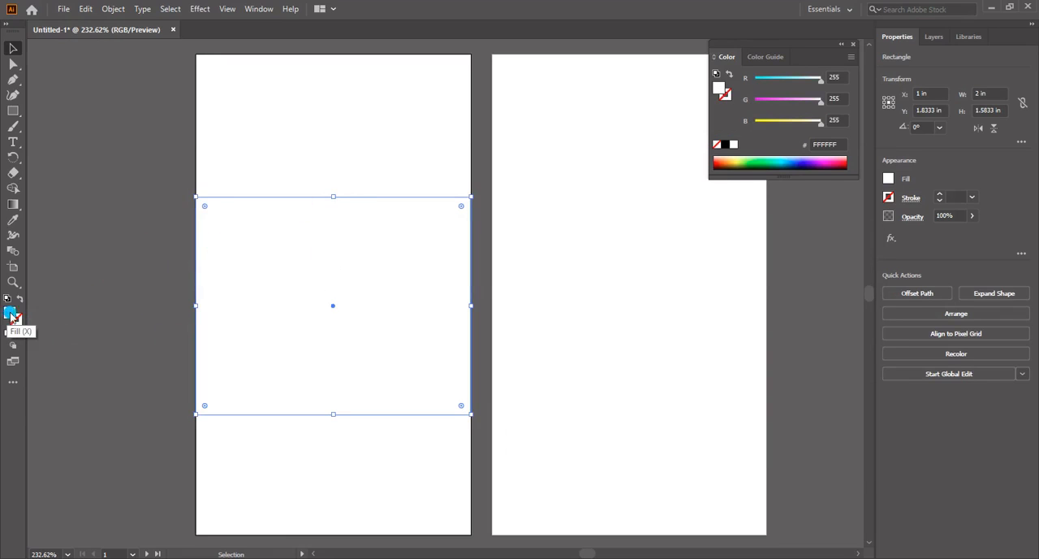
double_click(8, 315)
click(531, 435)
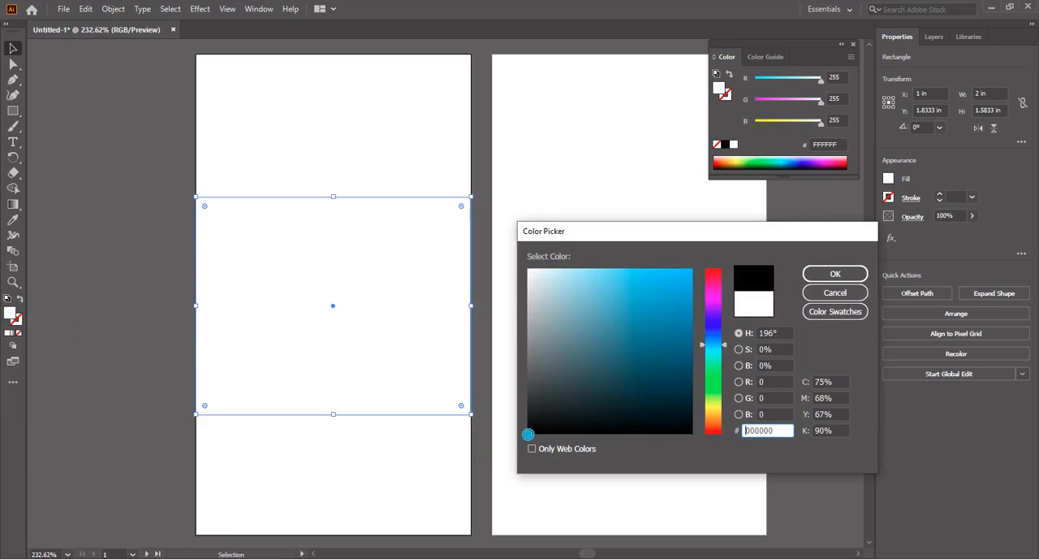
click(833, 273)
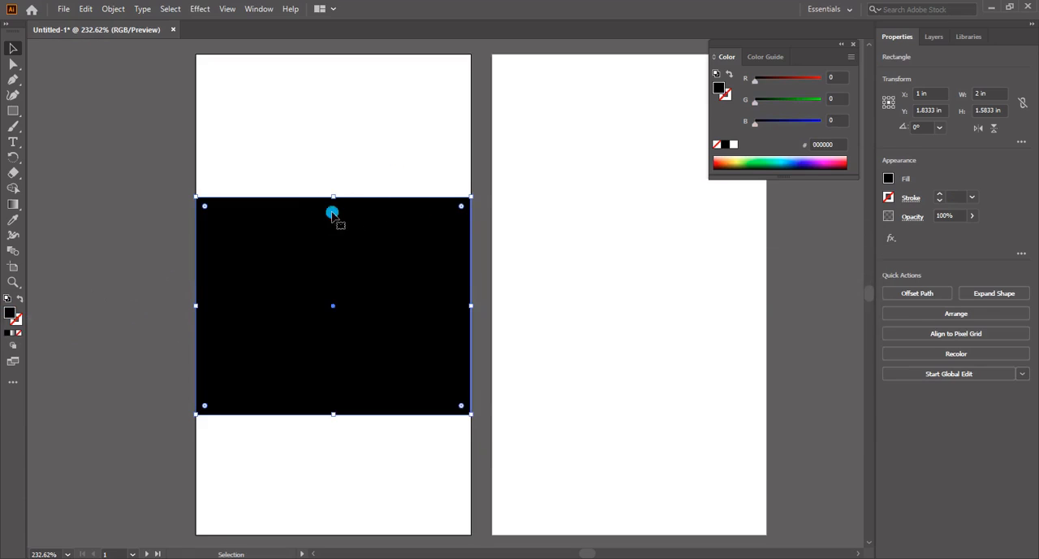
Resize the black rectangle to about 1.53 in high at the same full artboard width, then deselect it
drag(337, 196, 344, 50)
scroll(395, 350, down, 2)
scroll(391, 349, up, 2)
scroll(395, 417, down, 1)
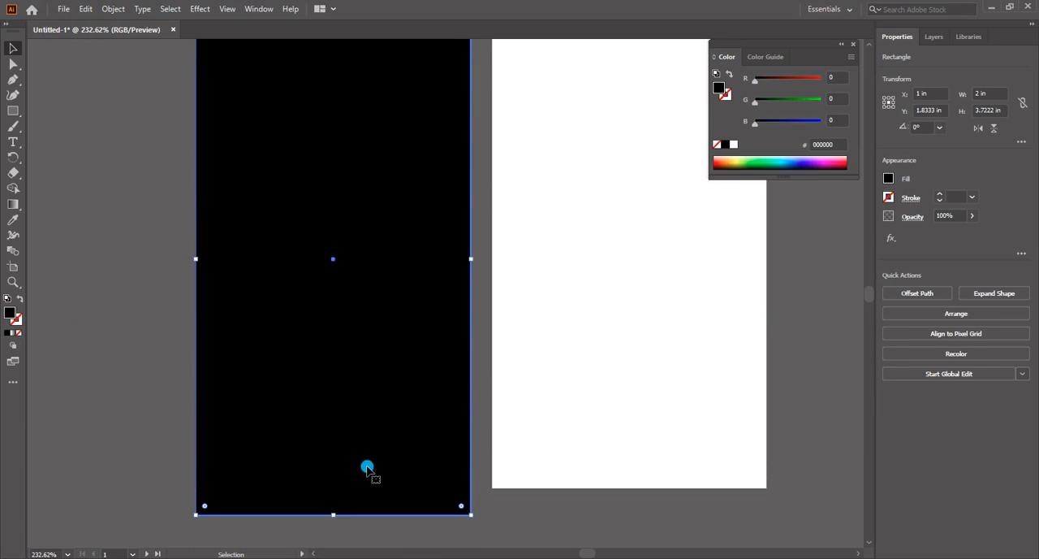
drag(334, 515, 375, 354)
scroll(388, 335, up, 1)
scroll(388, 335, up, 2)
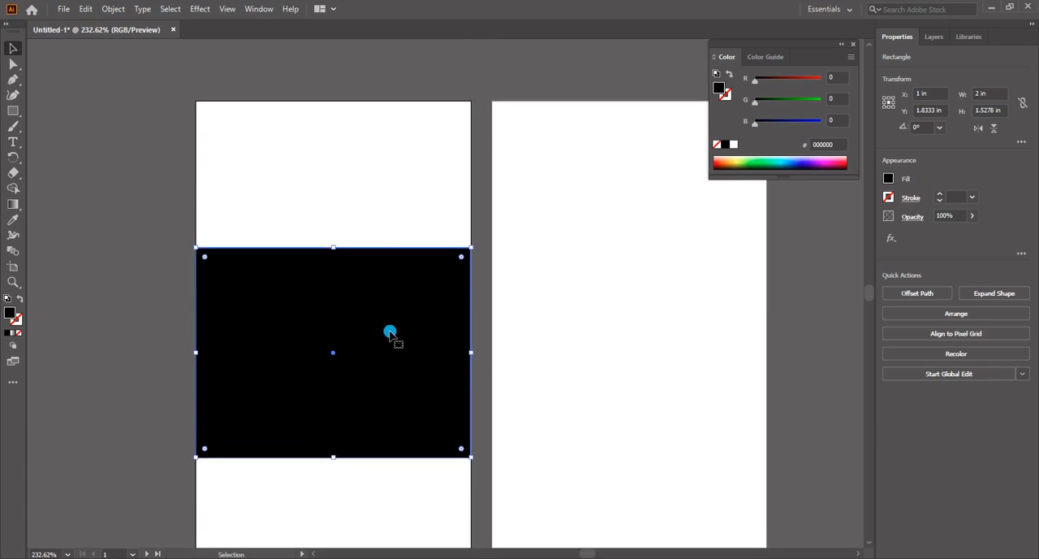
click(344, 200)
Draw a circle about 1.03 in across with the Ellipse tool, overlapping the first artboard's upper-left corner
click(13, 110)
click(55, 127)
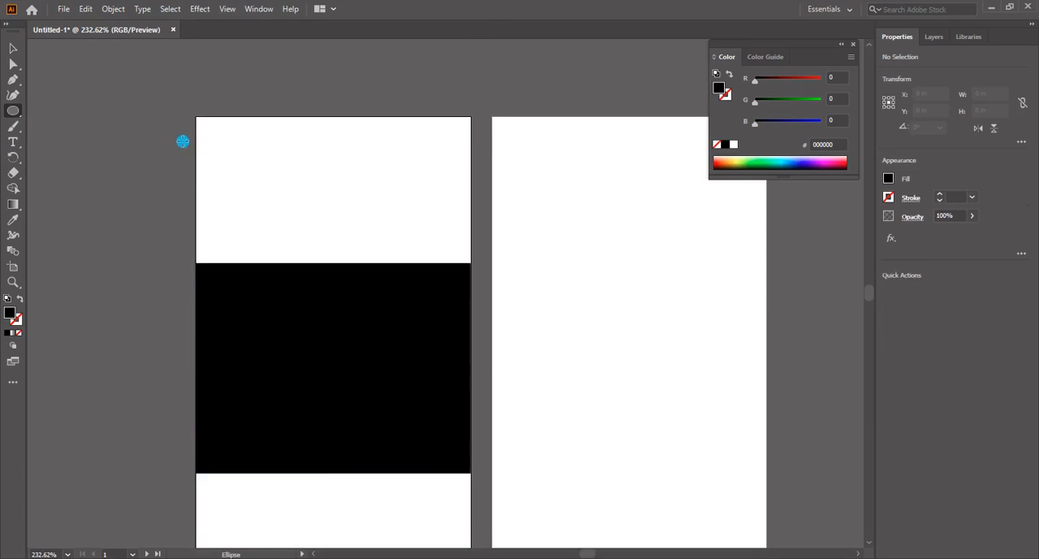
drag(177, 108, 318, 246)
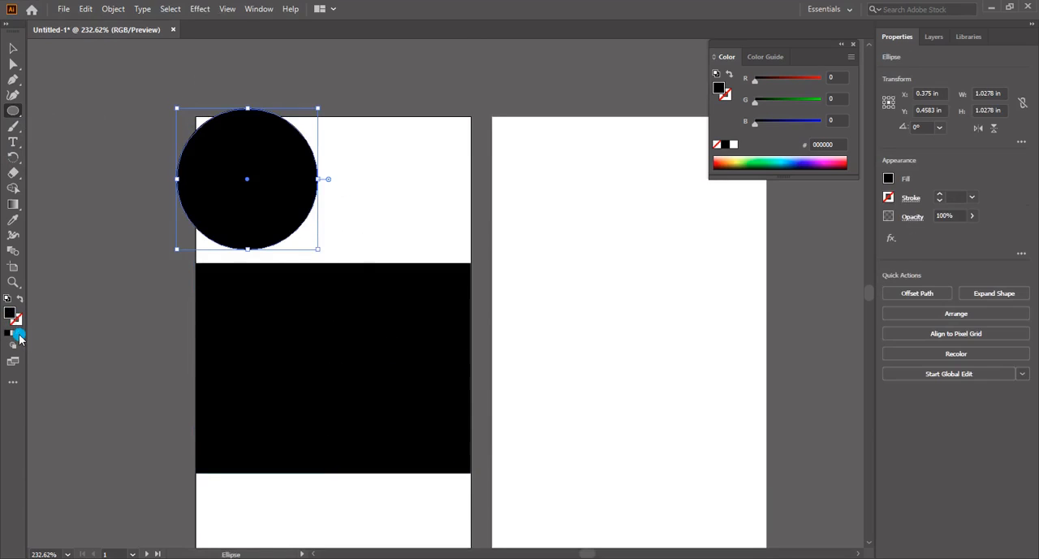
Remove the circle's fill and give it a black stroke
click(19, 336)
click(8, 333)
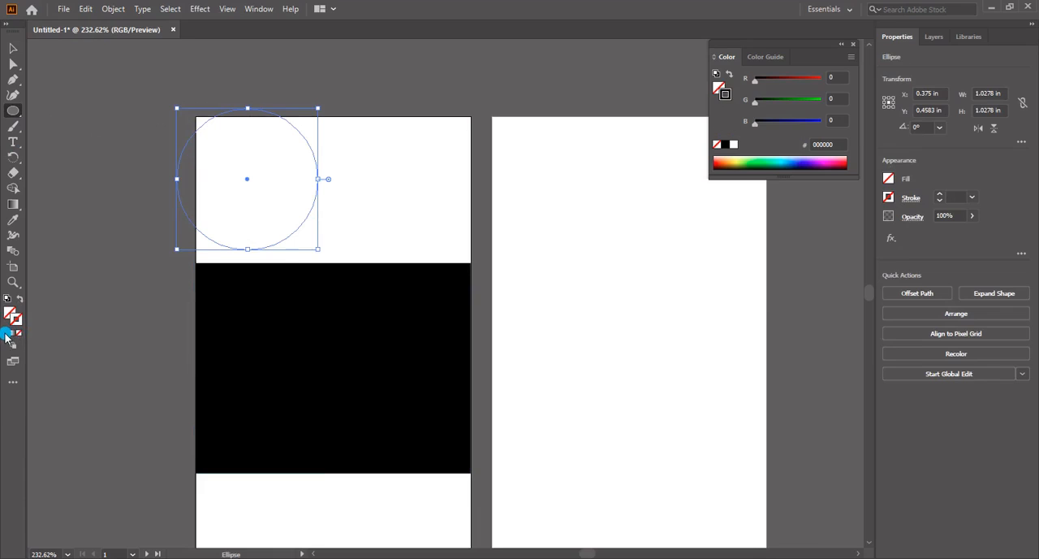
key(v)
click(339, 208)
click(314, 205)
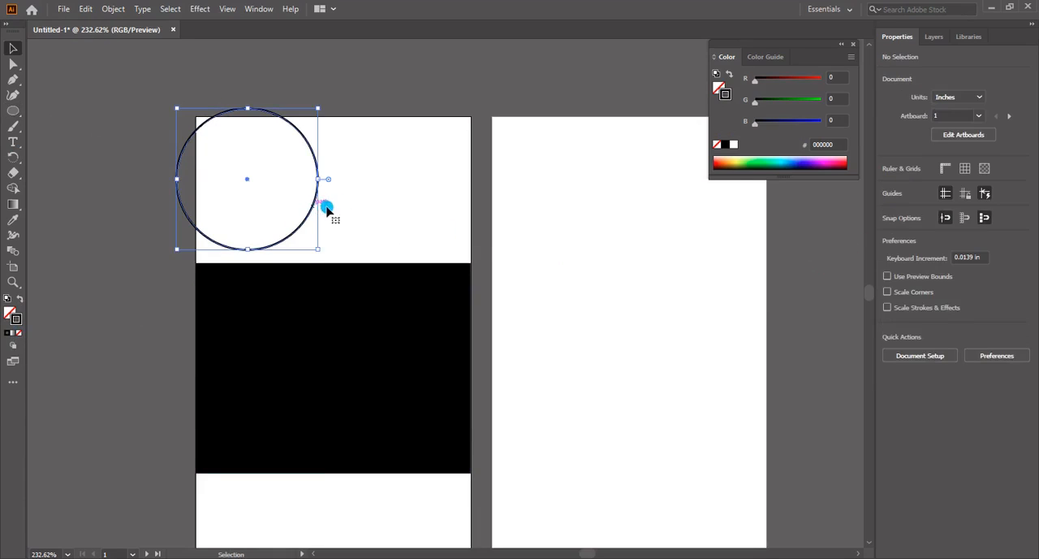
Duplicate the circle outline and place the copy slightly up and left of the original
key(a)
key(v)
key(ctrl+v)
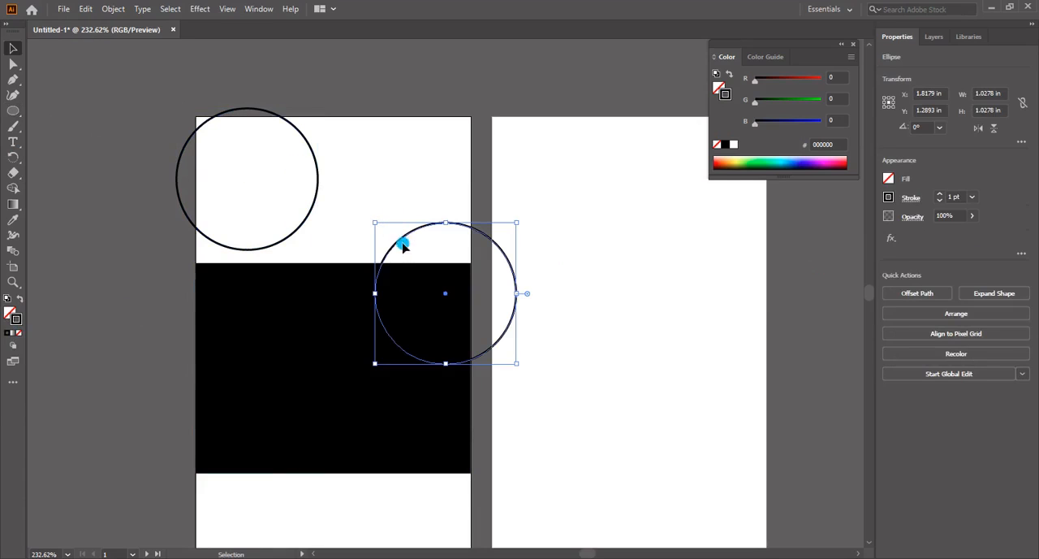
drag(378, 230, 173, 110)
key(Left)
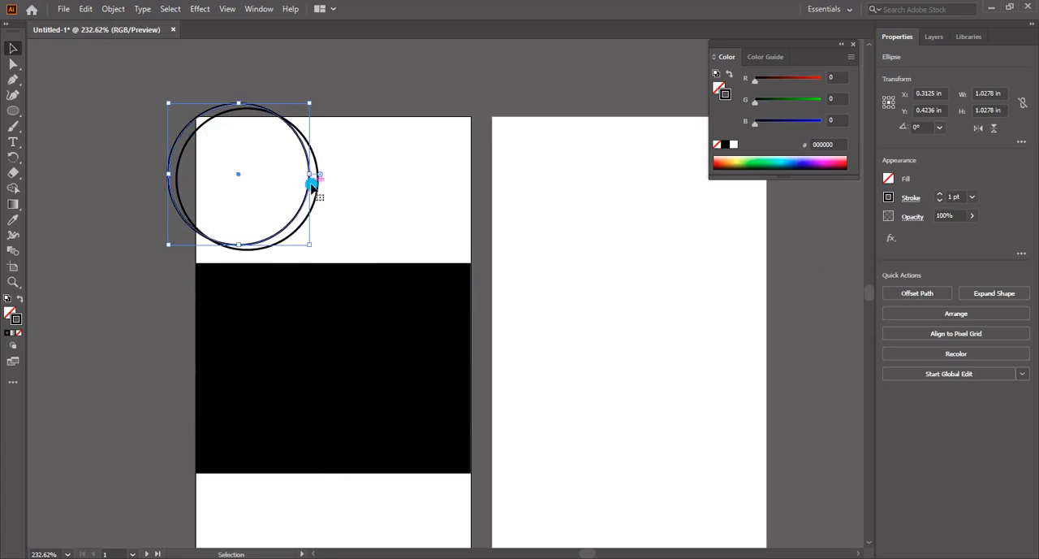
Paste a third circle outline and align it up and left of the second with the same spacing
click(326, 210)
key(ctrl+v)
drag(391, 250, 195, 139)
drag(394, 245, 180, 120)
key(Down)
key(ctrl+shift+a)
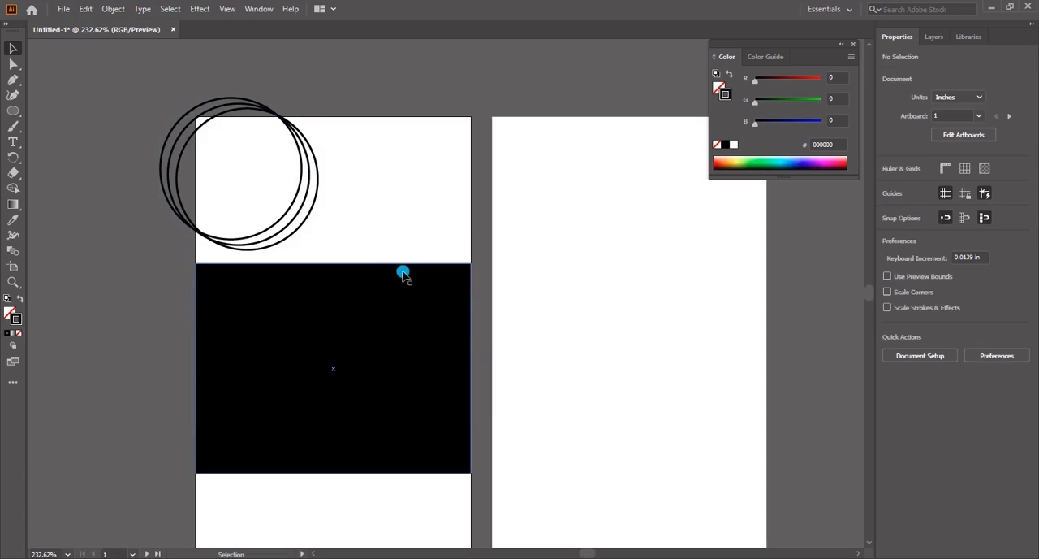
Copy the three circle outlines and place the copies up and left, continuing the evenly spaced row
click(297, 201)
key(ctrl+c)
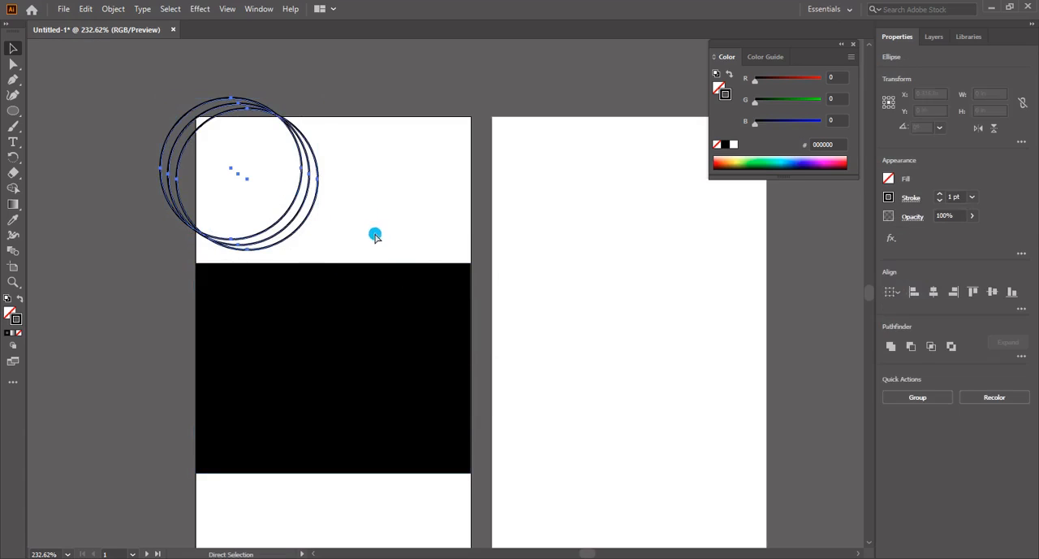
key(ctrl+v)
drag(504, 318, 271, 179)
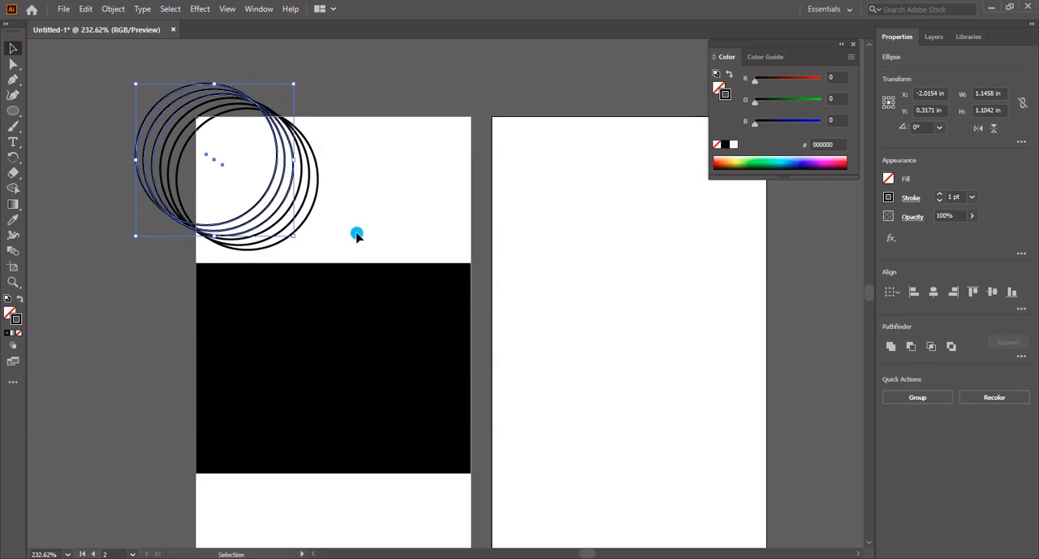
click(403, 227)
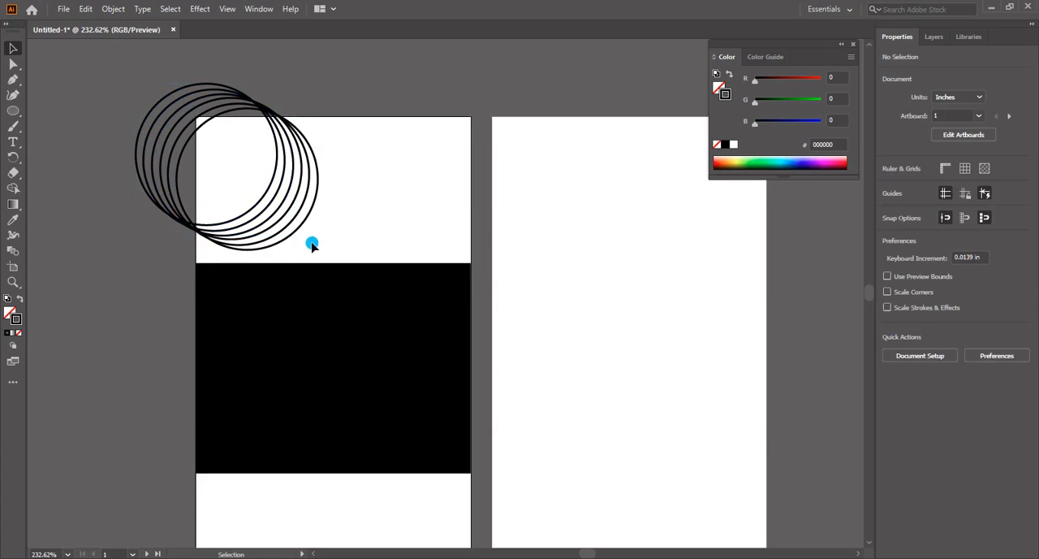
Copy the two lower-right circles and add the copies to the upper-left end of the row
drag(297, 208, 299, 208)
key(a)
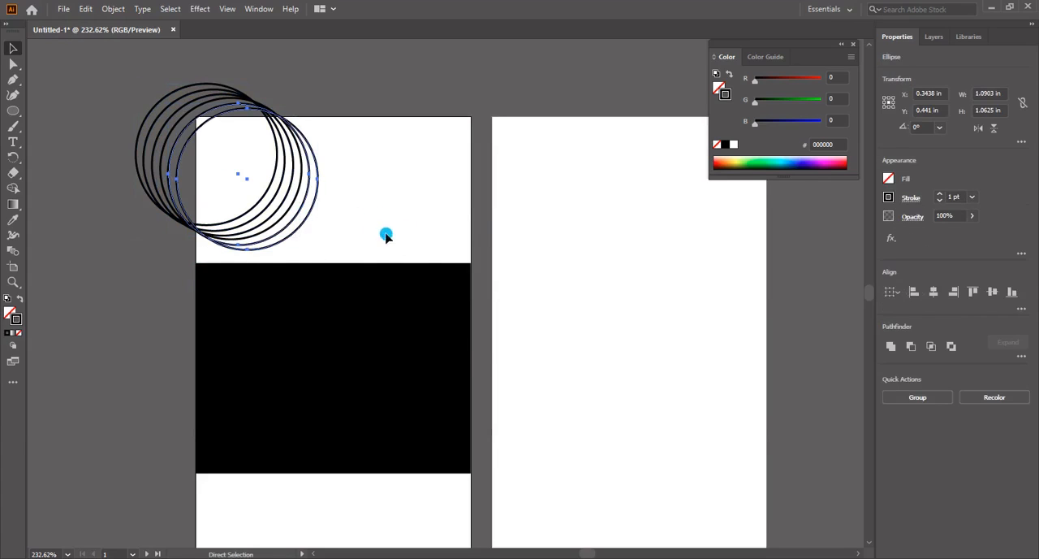
key(ctrl+c)
key(ctrl+v)
drag(399, 251, 154, 105)
click(395, 194)
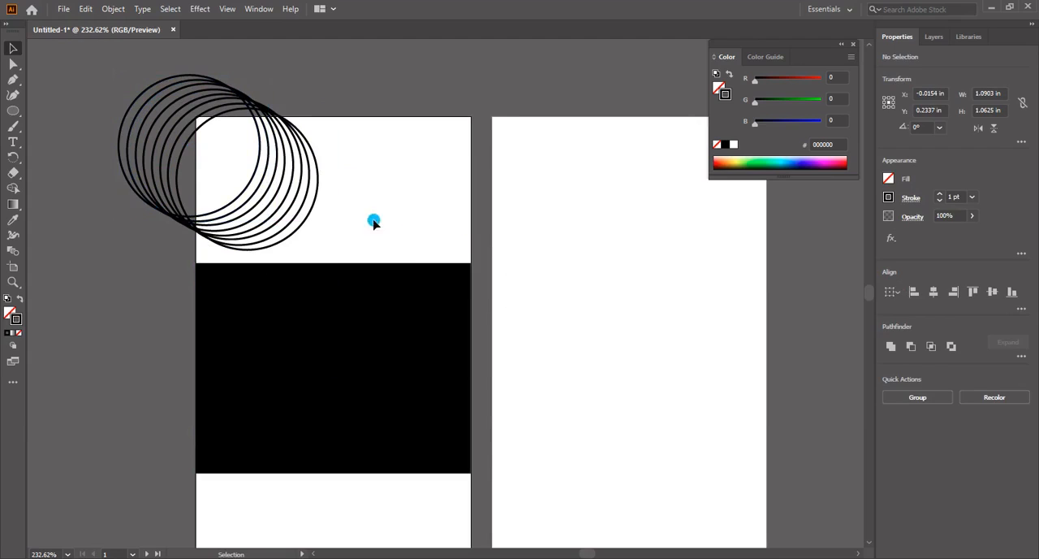
Group all the circle outlines and rotate the group about 31° so the row runs horizontally
drag(351, 124, 199, 244)
right_click(287, 211)
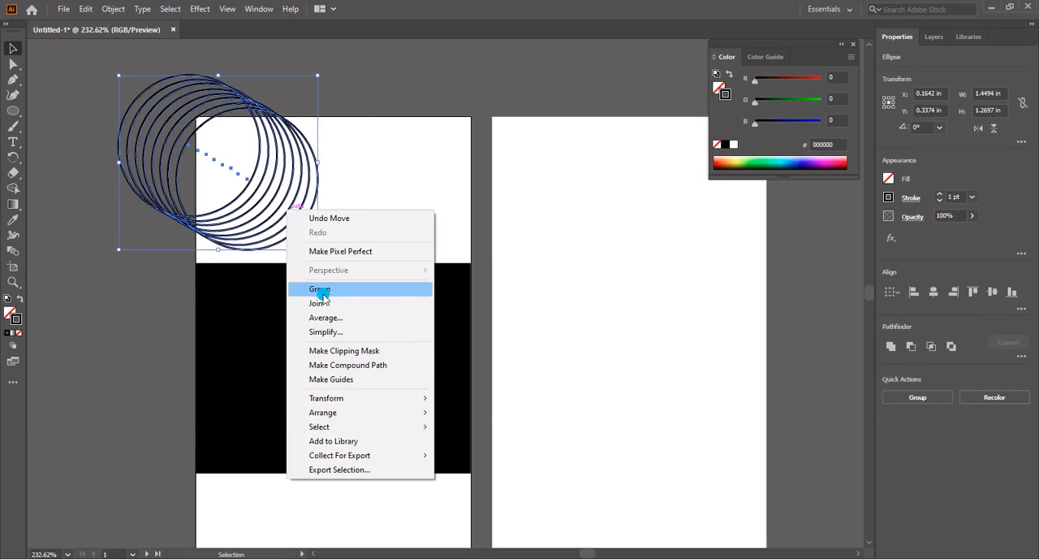
click(321, 289)
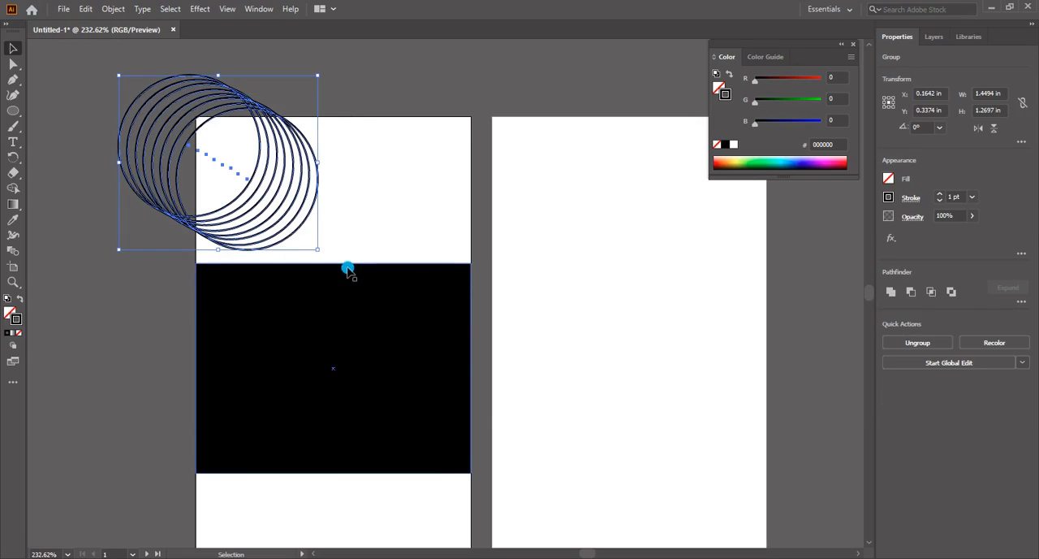
drag(323, 70, 270, 127)
drag(251, 321, 240, 332)
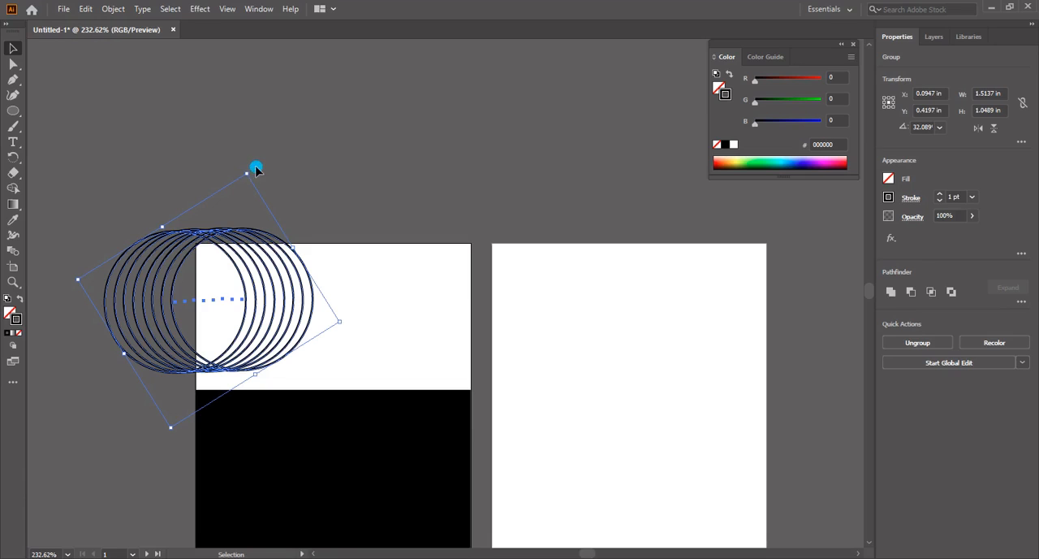
drag(252, 166, 255, 167)
Move the circle group to straddle the left edge of the first artboard's white upper area
key(Left)
key(Left)
key(Left)
key(Left)
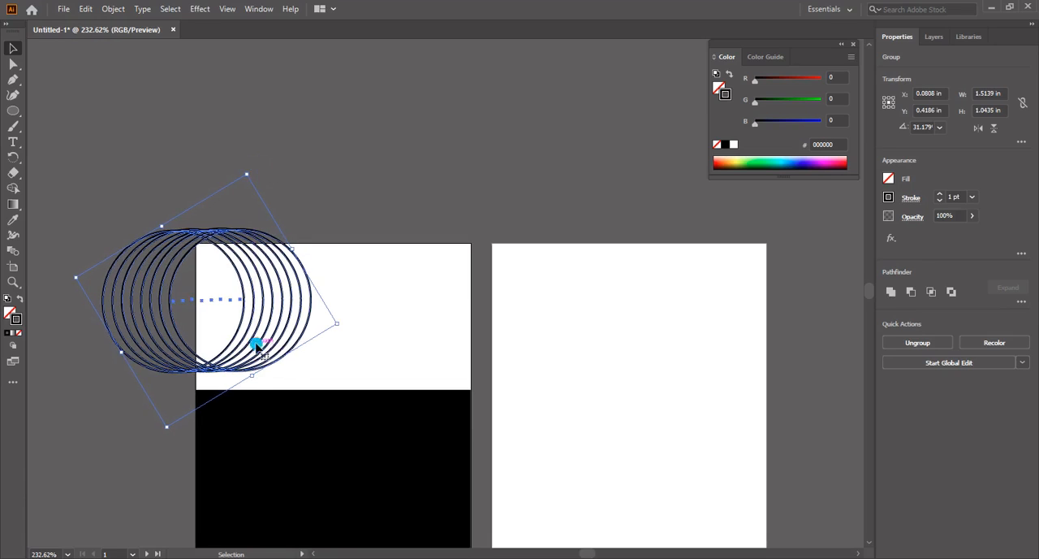
drag(265, 335, 252, 333)
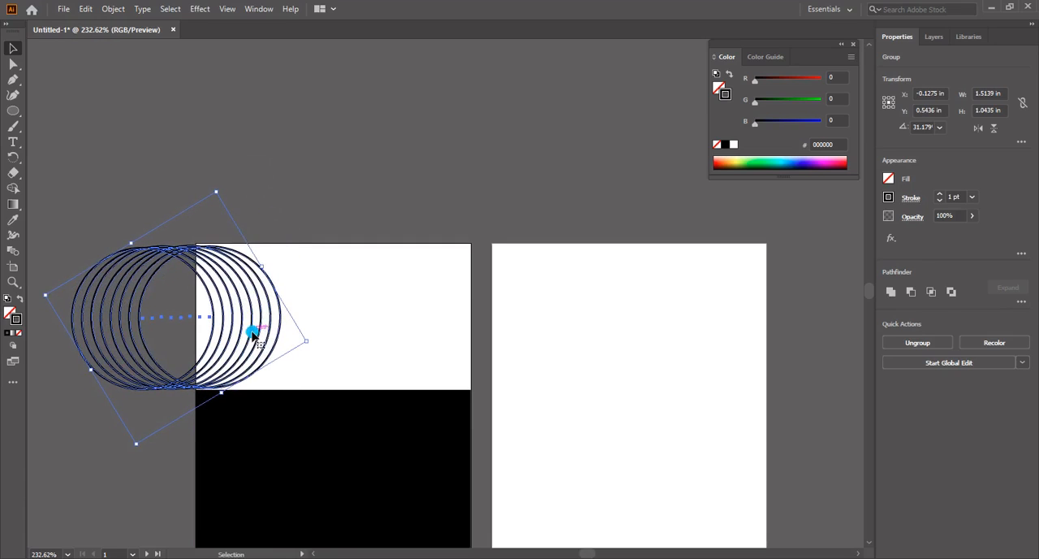
key(Up)
key(Up)
key(Up)
key(Up)
key(Up)
key(Up)
key(Up)
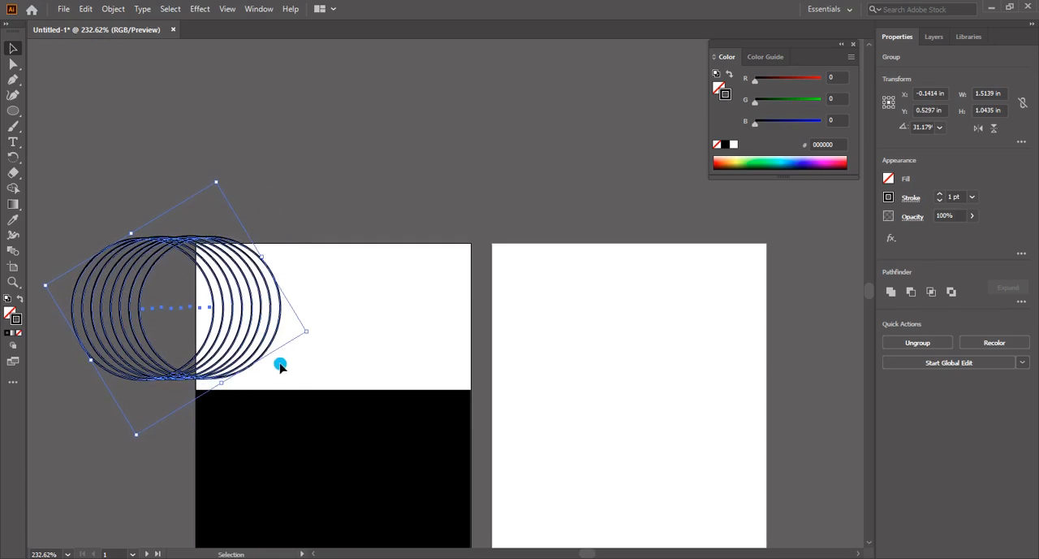
click(327, 368)
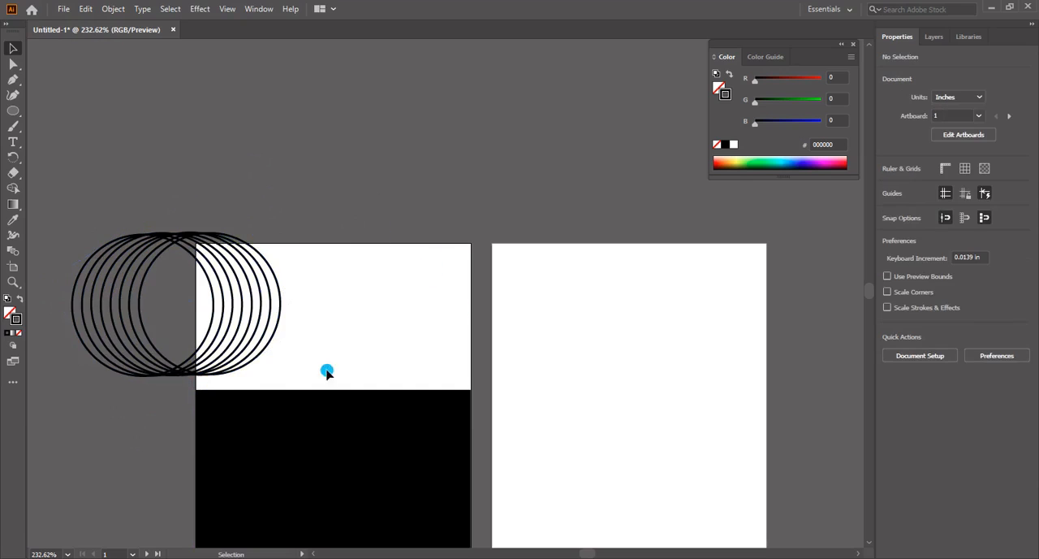
Duplicate the circle group and place the copy across the first artboard's right edge in the white upper area
drag(279, 323, 548, 312)
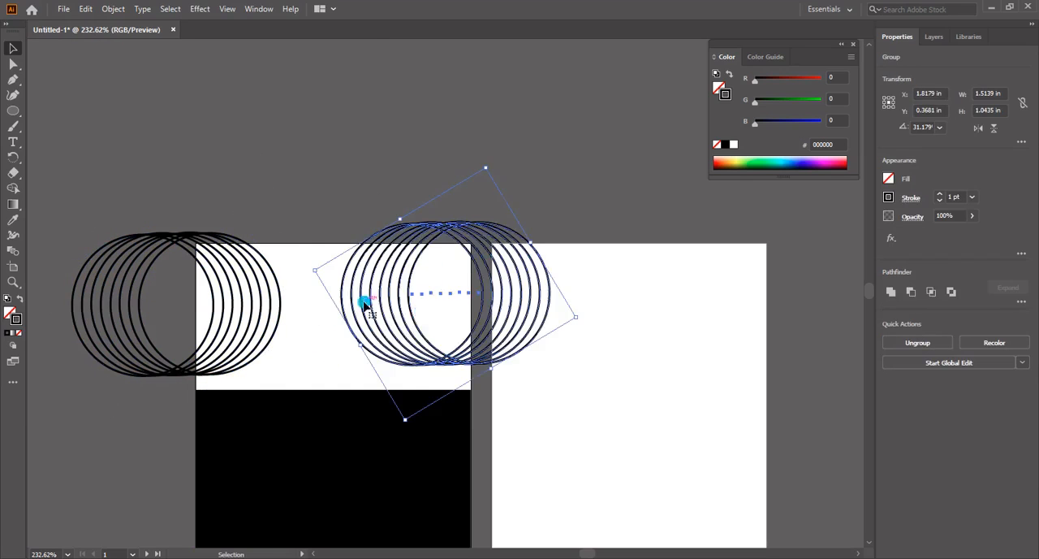
drag(364, 303, 390, 313)
Add another copy of the circle group over the first artboard's top edge and rotate it about 90° so the row runs vertically
drag(460, 297, 342, 179)
right_click(342, 178)
drag(486, 213, 314, 327)
drag(367, 218, 346, 266)
drag(371, 103, 364, 100)
key(Down)
key(Down)
key(Down)
key(Down)
key(Down)
Reposition the left and right circle groups lower and farther outward, level with each other across the white upper area
double_click(260, 352)
double_click(238, 183)
drag(256, 347, 247, 360)
drag(477, 361, 478, 377)
drag(454, 388, 483, 391)
click(404, 350)
drag(346, 348, 337, 318)
click(367, 329)
click(369, 322)
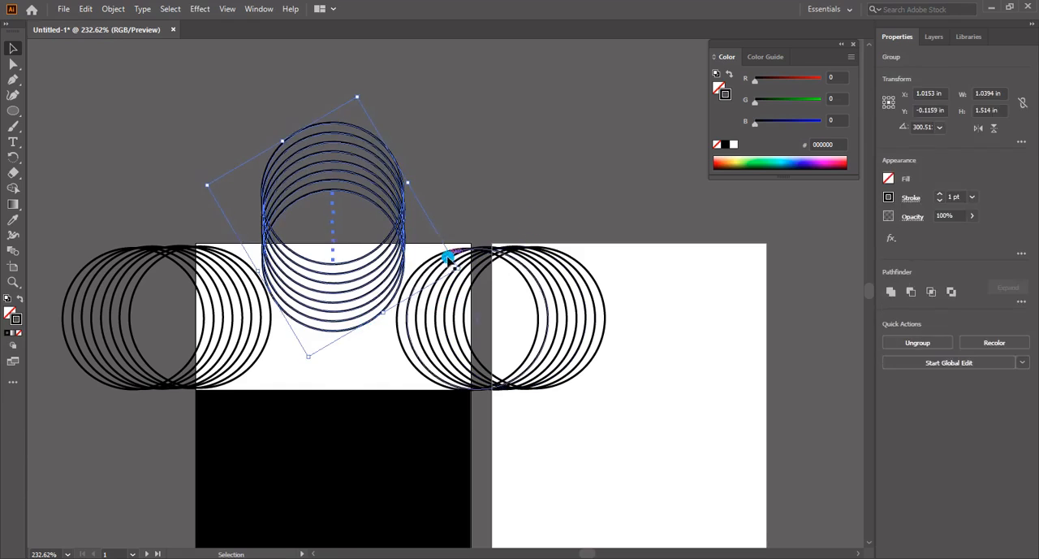
Fine-tune the vertical circle group's position and place a copy directly below it, extending behind the black band
key(Left)
key(Up)
click(349, 335)
click(354, 432)
key(shift+Up)
key(shift+Up)
key(shift+Up)
Lower the left and right circle groups and nudge both inward toward the vertical groups
click(265, 349)
shift+click(433, 367)
key(Down)
key(Down)
key(Down)
key(Down)
key(Down)
key(Down)
click(270, 348)
key(Right)
key(Right)
key(Right)
click(398, 321)
key(Left)
key(Left)
key(Left)
key(Left)
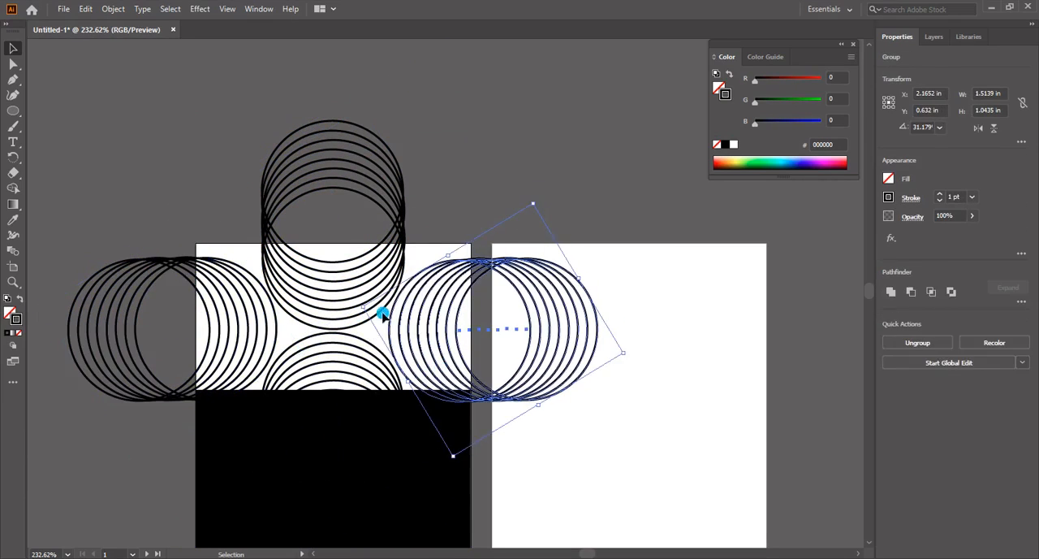
Raise all four circle groups slightly together, then nudge the right group outward
click(496, 381)
key(ctrl+a)
key(Up)
key(Up)
key(Up)
key(Up)
key(Up)
key(Up)
click(410, 382)
click(411, 368)
key(Right)
key(Right)
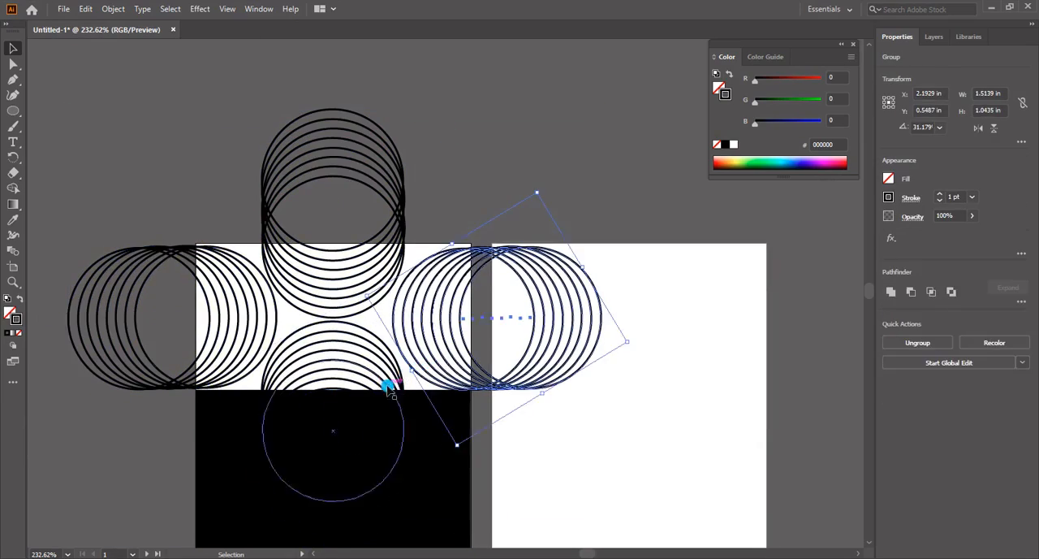
Nudge the left circle group outward and raise both side groups slightly
click(269, 348)
key(Left)
shift+click(401, 377)
shift+click(402, 377)
click(400, 371)
shift+click(406, 361)
shift+click(272, 334)
key(Up)
key(Up)
key(Up)
key(Up)
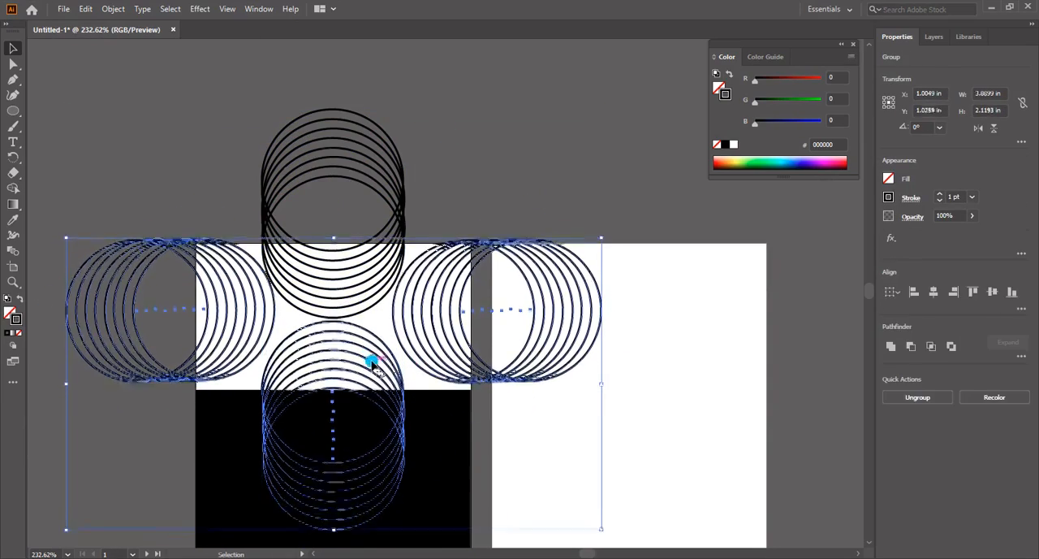
Move the side, upper and lower circle groups slightly farther up the first artboard
key(Up)
key(Up)
key(Up)
key(Up)
key(Up)
key(Up)
click(398, 341)
shift+click(259, 331)
key(Up)
key(Up)
key(Up)
key(Up)
key(Up)
key(Up)
click(336, 383)
key(Up)
key(Up)
key(Up)
key(Up)
key(Up)
key(Up)
key(Up)
key(Up)
click(481, 186)
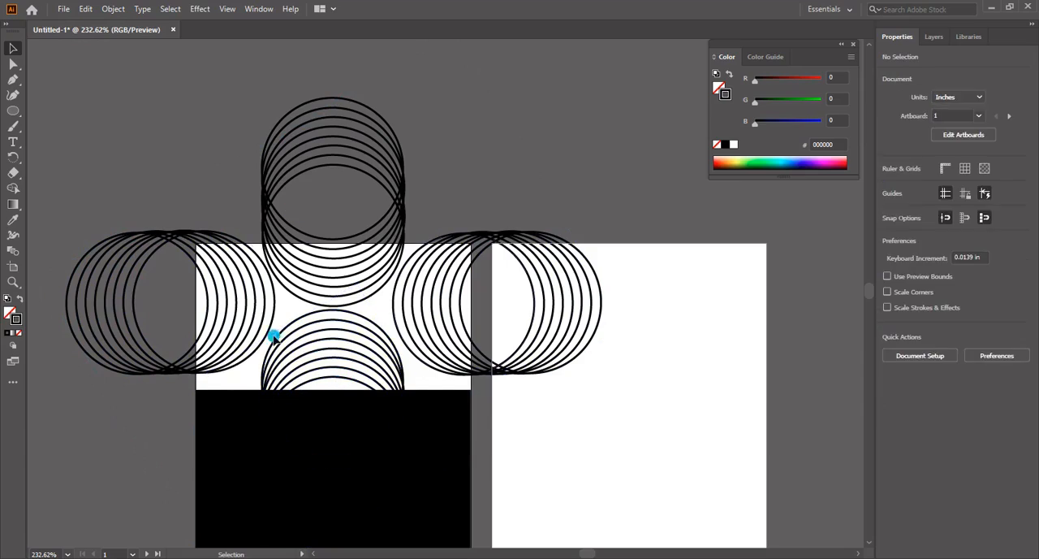
Nudge the upper vertical circle group up and the right circle group slightly inward
click(268, 334)
click(345, 304)
key(Up)
key(Up)
key(Up)
click(405, 340)
key(Left)
key(Left)
key(Left)
click(266, 337)
Scale all four circle groups together to about 3.99 × 3.22 in and shift them down over the white upper area
drag(195, 134, 494, 369)
mouse_move(596, 519)
mouse_down()
mouse_move(618, 536)
mouse_move(609, 532)
mouse_up()
key(Down)
key(Down)
key(Down)
key(Down)
key(Down)
key(Down)
key(Down)
key(Down)
key(Down)
key(Down)
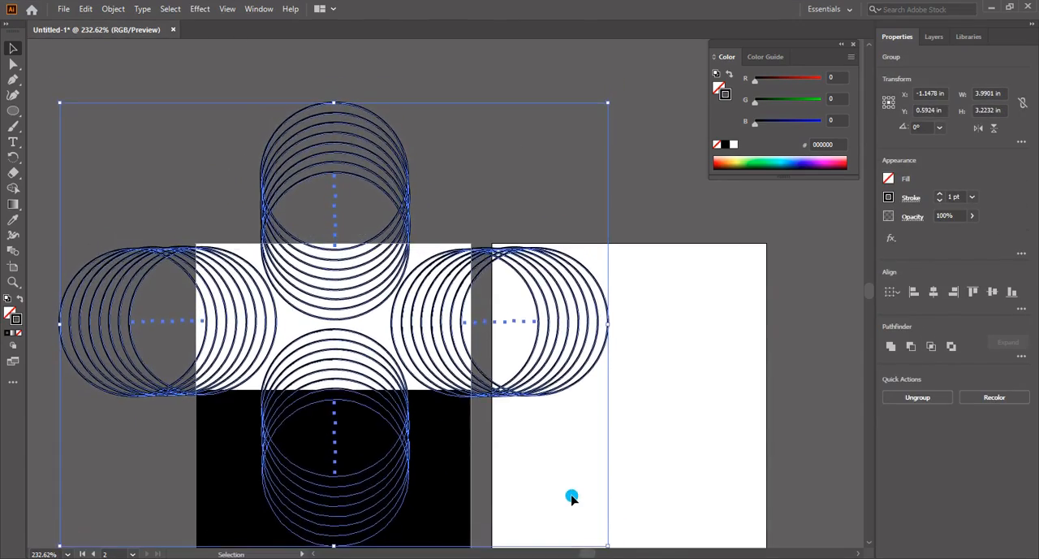
key(Up)
key(Up)
key(Up)
key(Down)
key(Down)
key(Down)
key(Down)
Select the left and right circle groups together and nudge them slightly up
click(654, 195)
click(578, 264)
shift+click(272, 298)
key(Up)
key(Up)
key(Up)
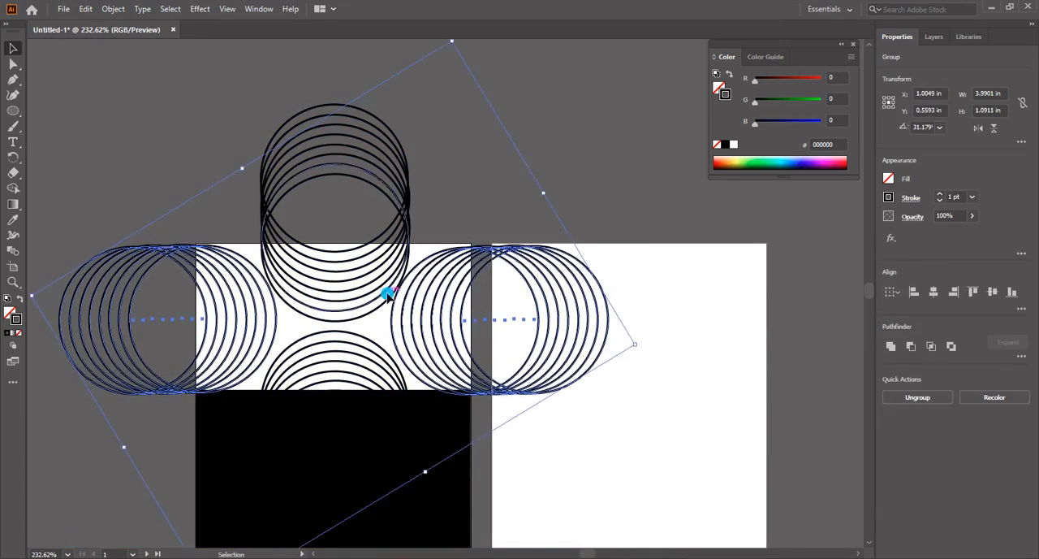
Nudge the left and right circle groups outward and the lower vertical group up to even out the gaps
click(385, 313)
click(434, 362)
key(Right)
click(272, 318)
shift+click(415, 357)
click(362, 341)
key(Up)
key(Up)
click(395, 324)
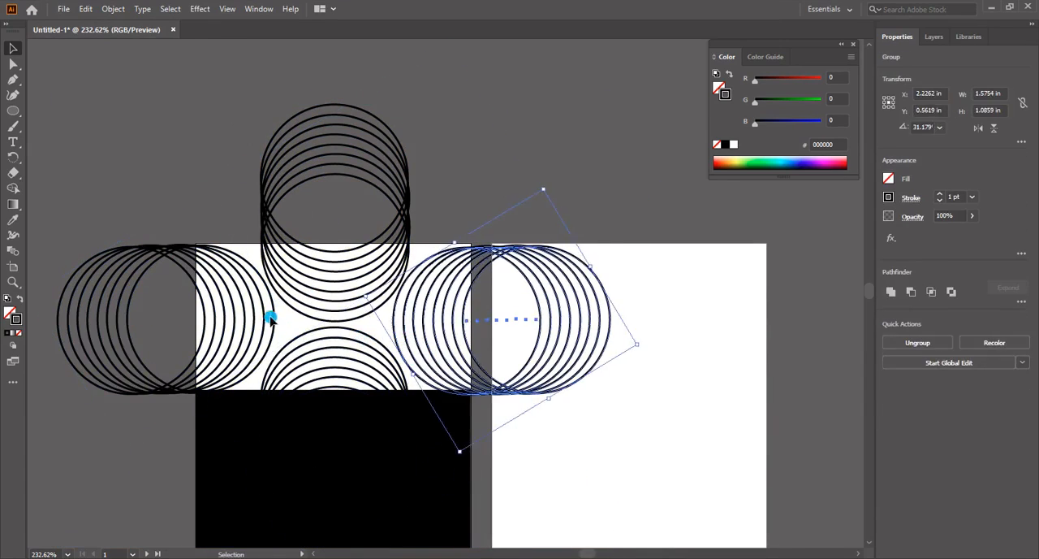
click(270, 317)
Group the four circle groups into a single pattern
drag(206, 157, 490, 367)
drag(354, 355, 489, 367)
key(ctrl+g)
drag(428, 379, 436, 295)
key(ctrl+minus)
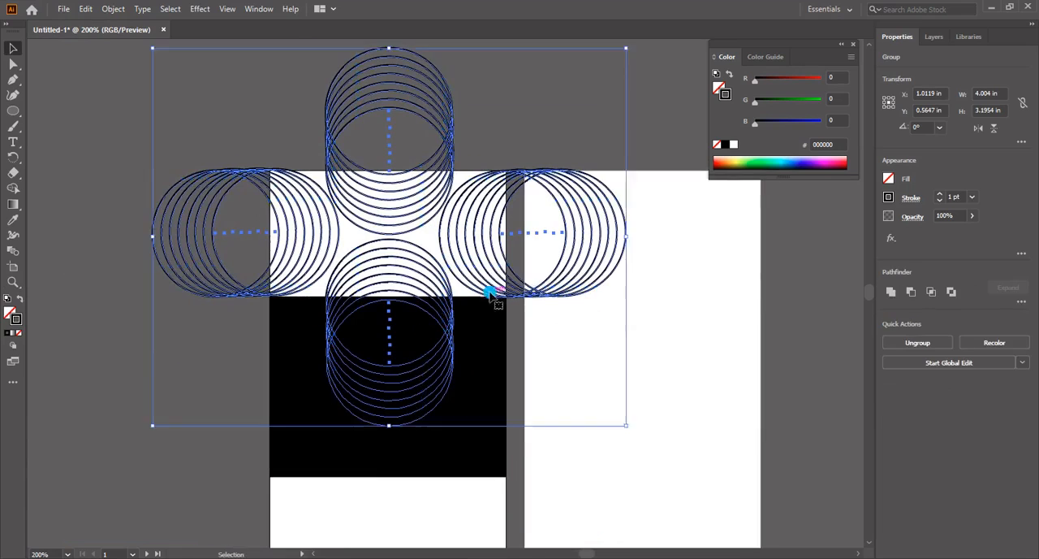
click(474, 385)
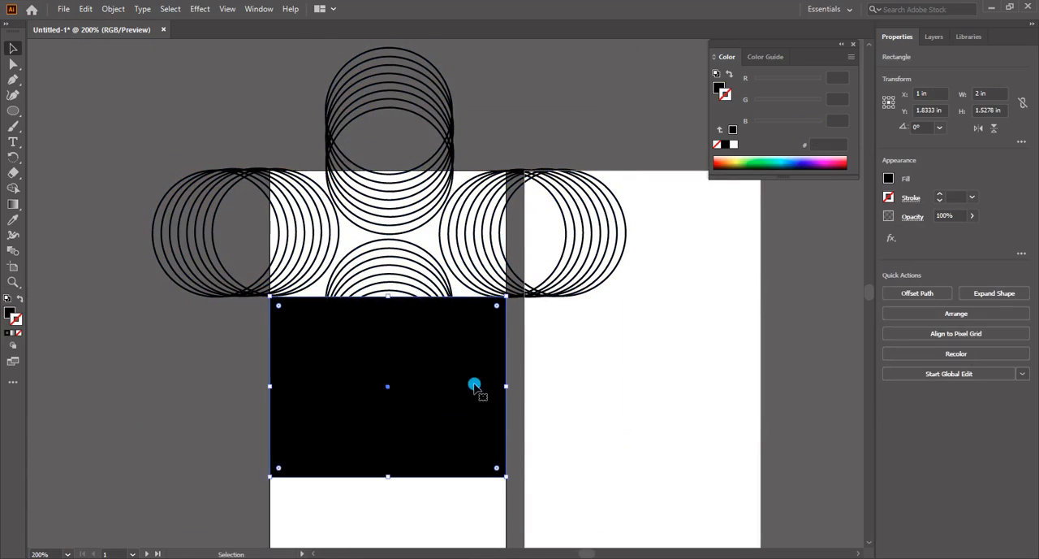
scroll(455, 398, down, 2)
drag(388, 249, 392, 272)
key(ctrl+z)
scroll(441, 326, down, 2)
scroll(446, 349, up, 1)
Copy the grouped circle pattern and place the copy over the first artboard's white lower area
click(483, 227)
key(ctrl+c)
key(ctrl+v)
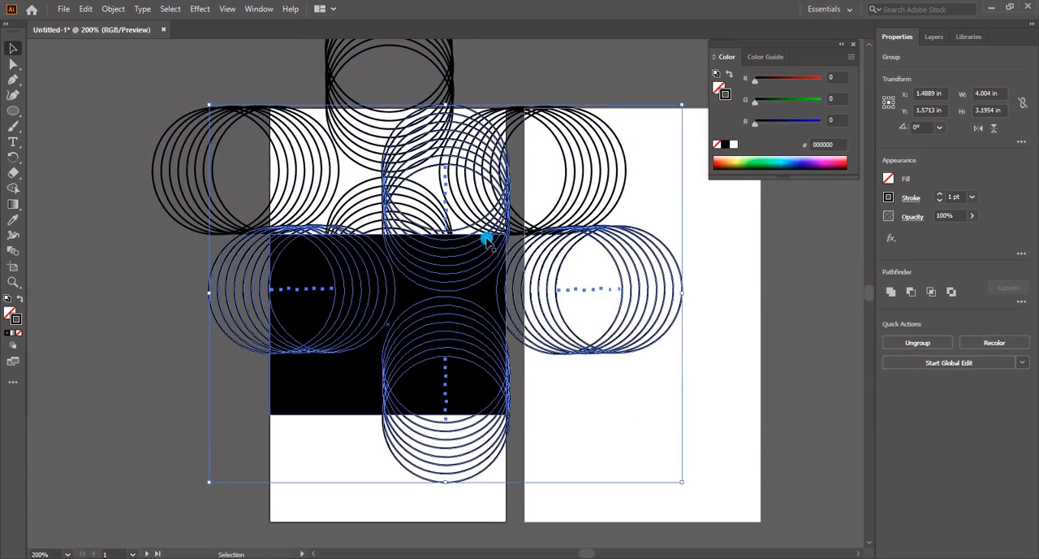
drag(517, 305, 461, 466)
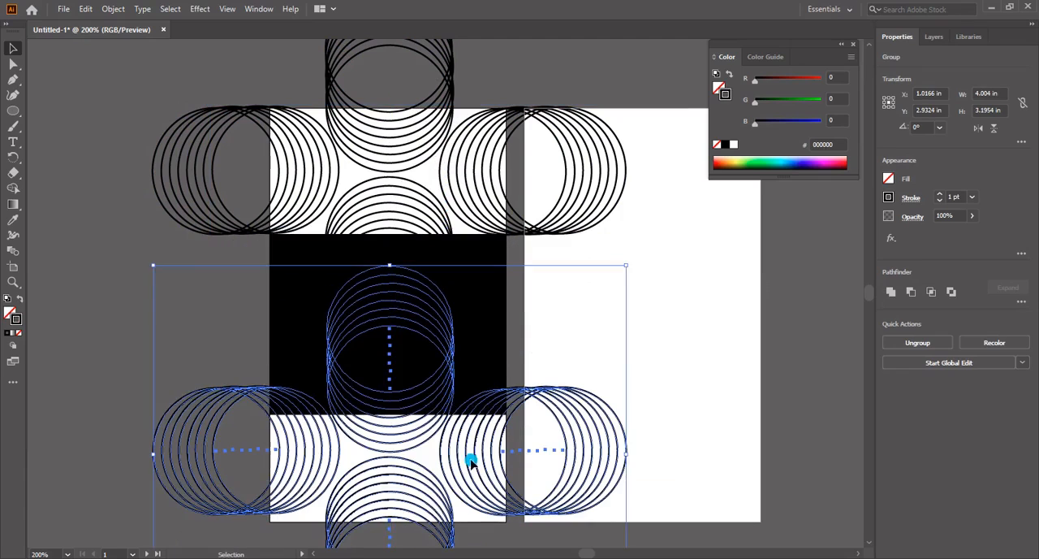
Resize the black band to 2 × 1.5556 in and centre it vertically on the first artboard at Y 1.75 in
click(501, 347)
drag(388, 234, 390, 108)
drag(388, 540, 391, 521)
drag(388, 109, 388, 224)
drag(436, 332, 397, 315)
click(394, 414)
scroll(322, 315, down, 1)
click(317, 298)
Remove the black band's stroke and give it a white-to-black gradient fill
key(ctrl+F9)
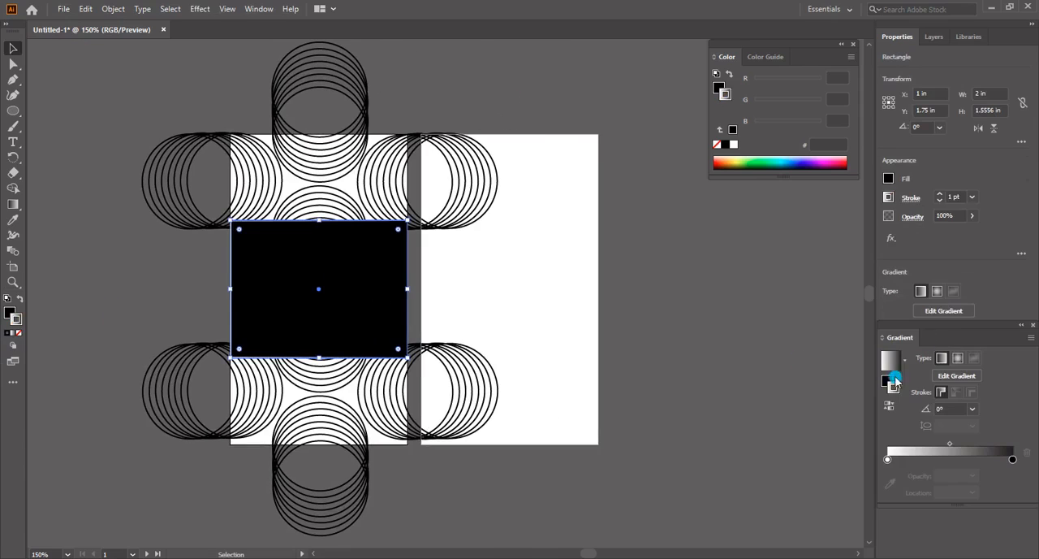
click(21, 333)
click(8, 314)
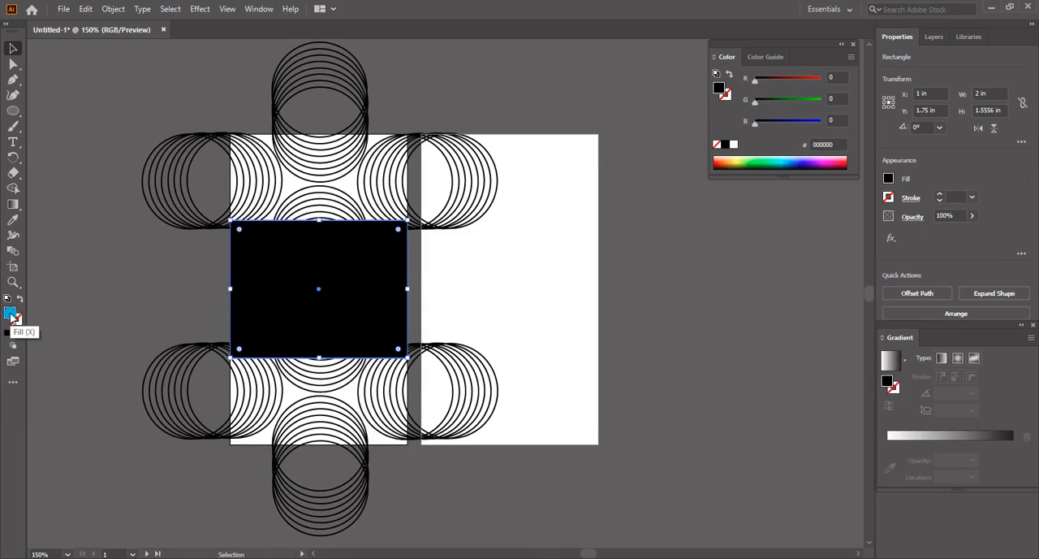
click(12, 335)
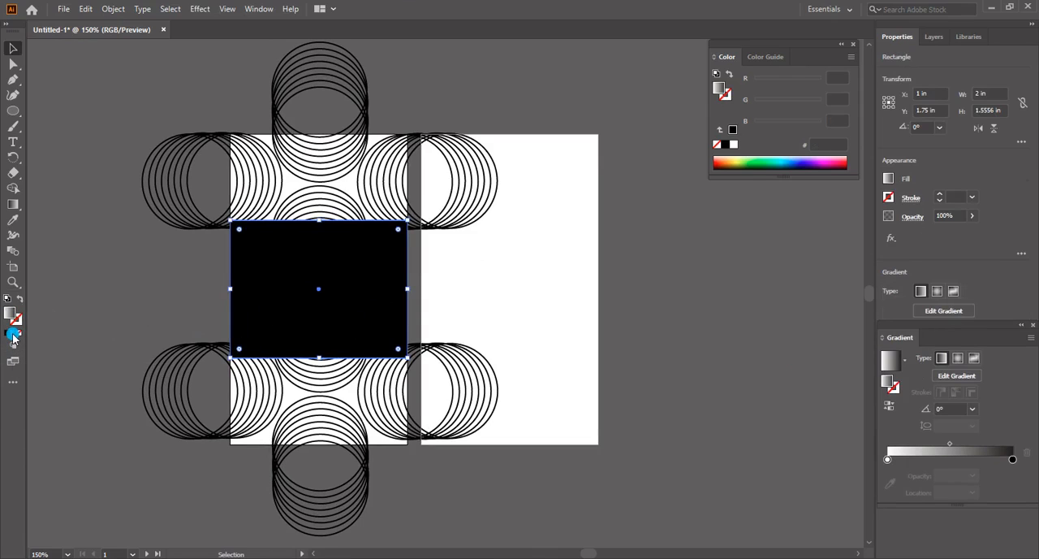
Apply the preset white-to-orange gradient to the band, make it linear and move its midpoint to about 50%
click(904, 359)
click(842, 425)
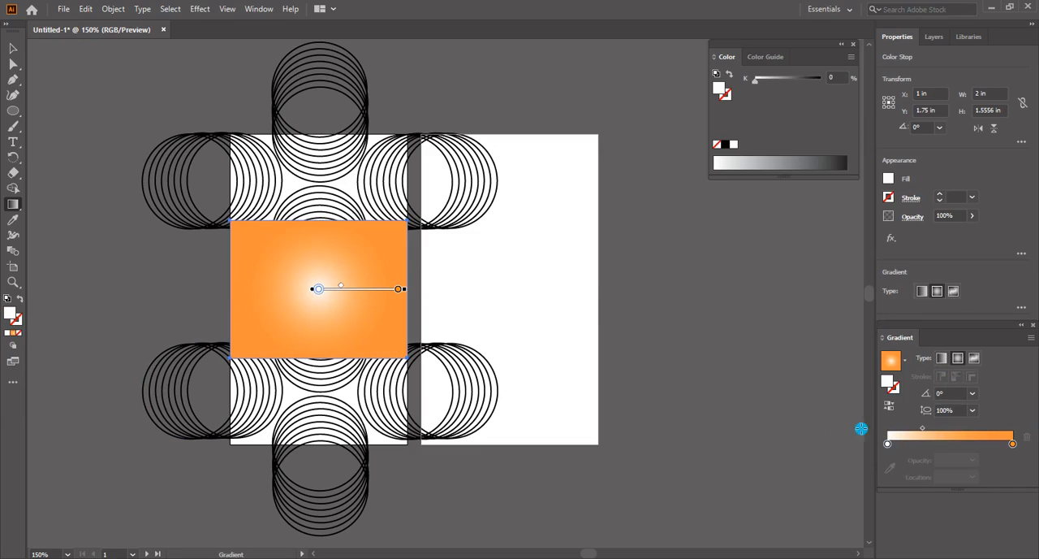
click(941, 358)
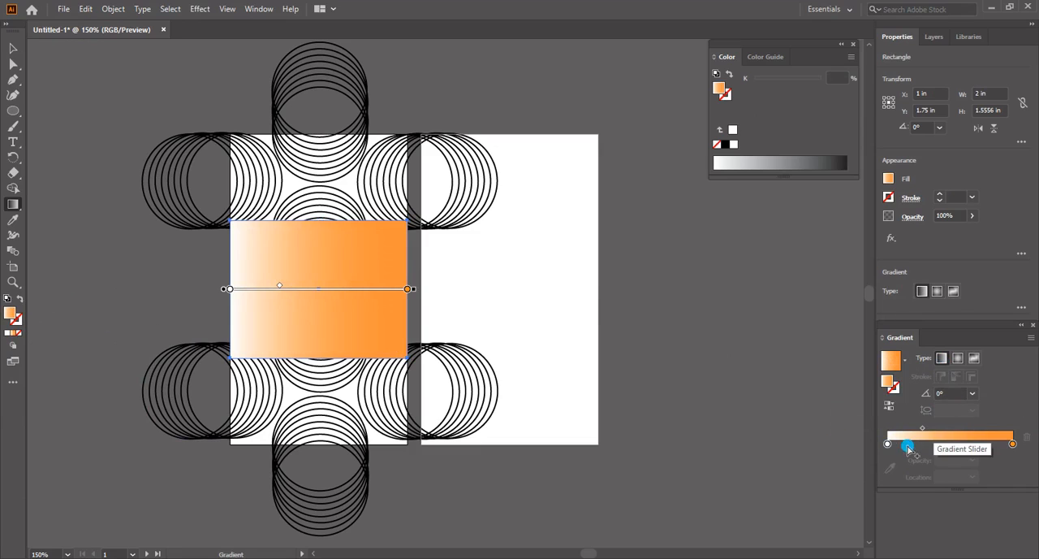
drag(886, 445, 954, 434)
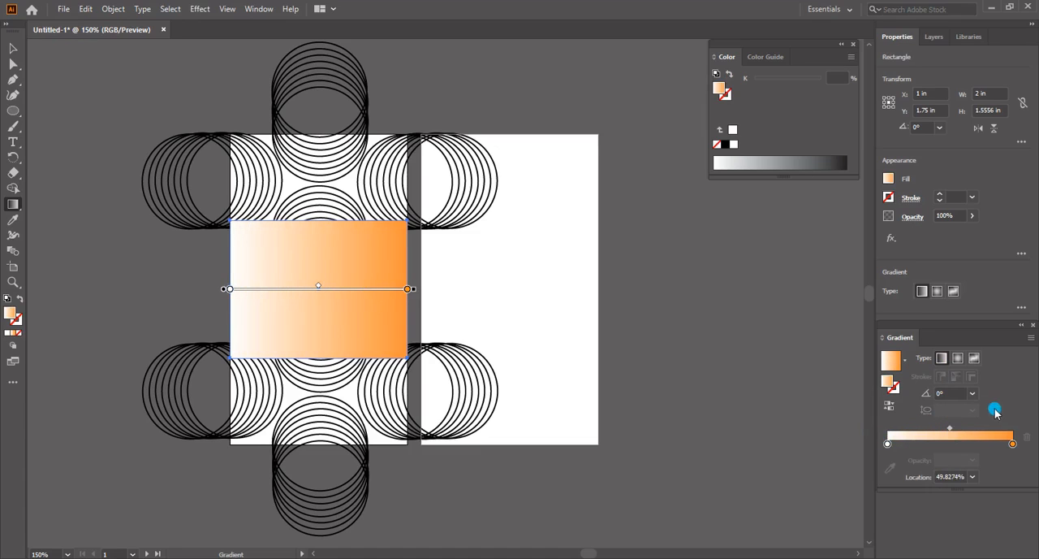
Set the colour of the gradient's white stop to 2938f3
click(337, 324)
click(229, 289)
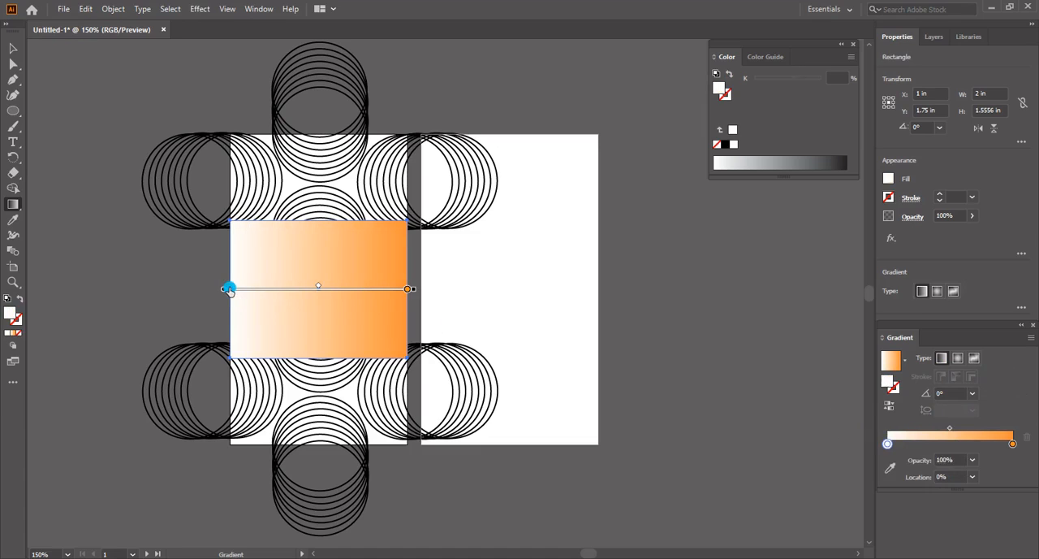
double_click(10, 314)
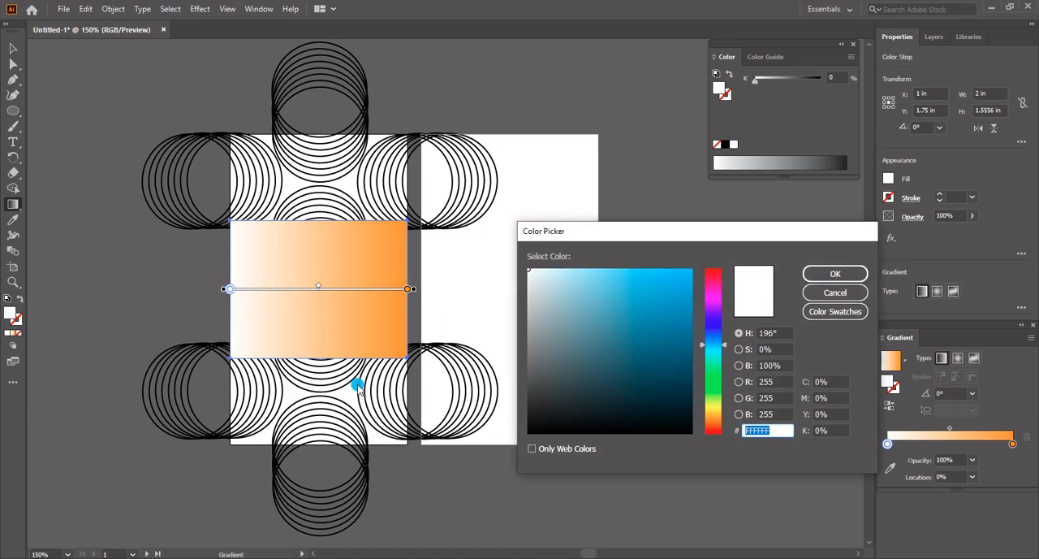
text(29)
drag(760, 432, 736, 436)
key(Return)
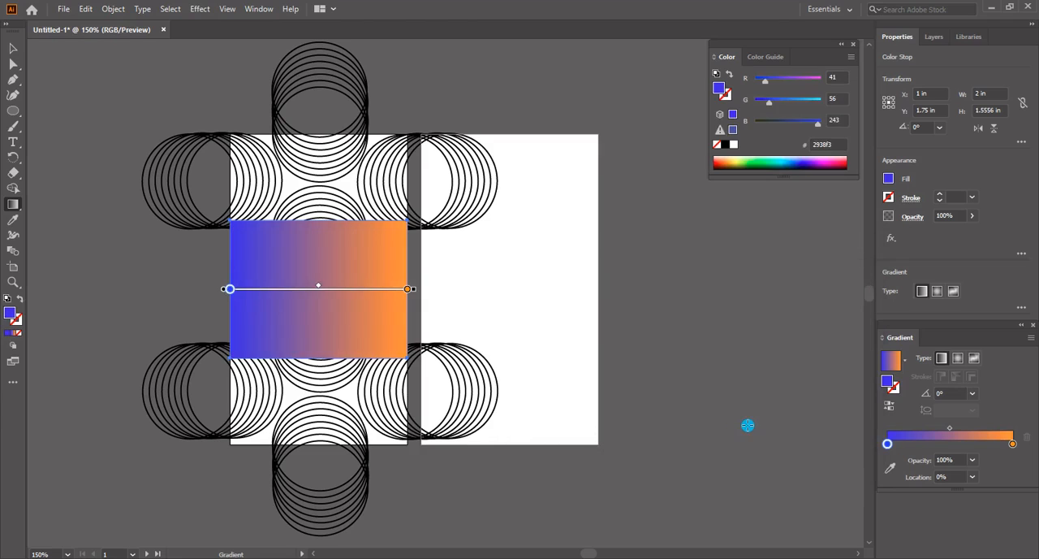
Set the colour of the gradient's orange end stop to 008cc5
click(408, 290)
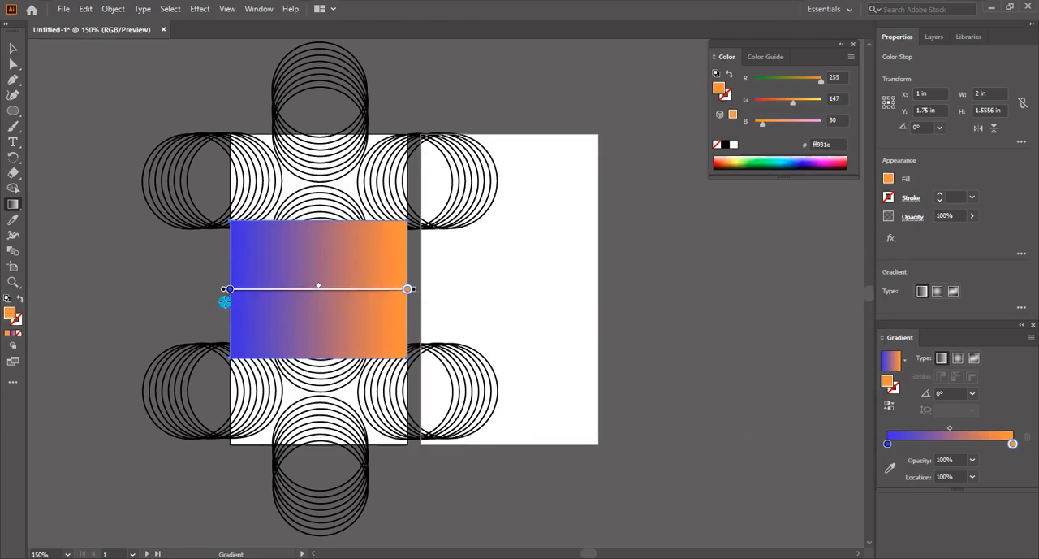
double_click(10, 312)
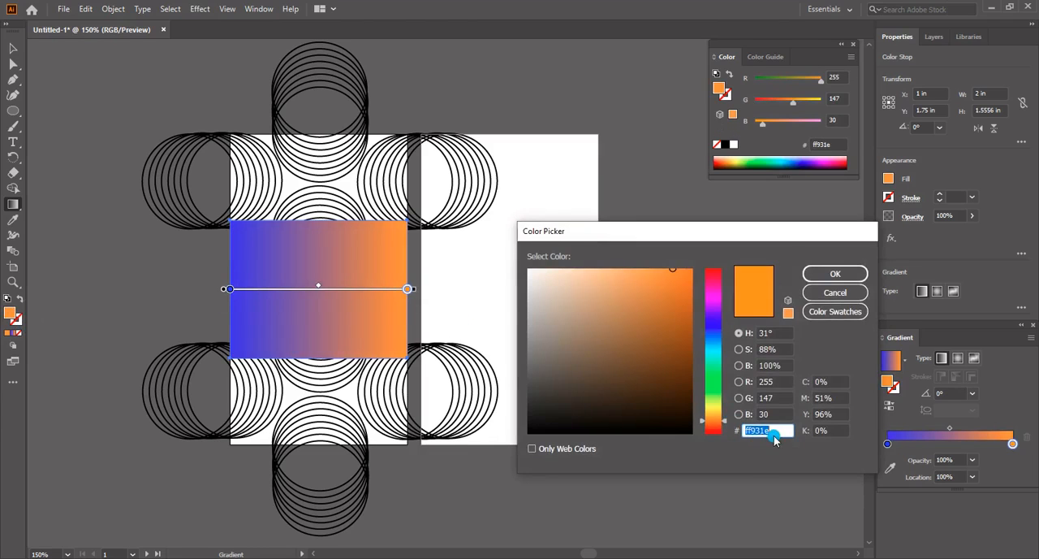
key(BackSpace)
key(Return)
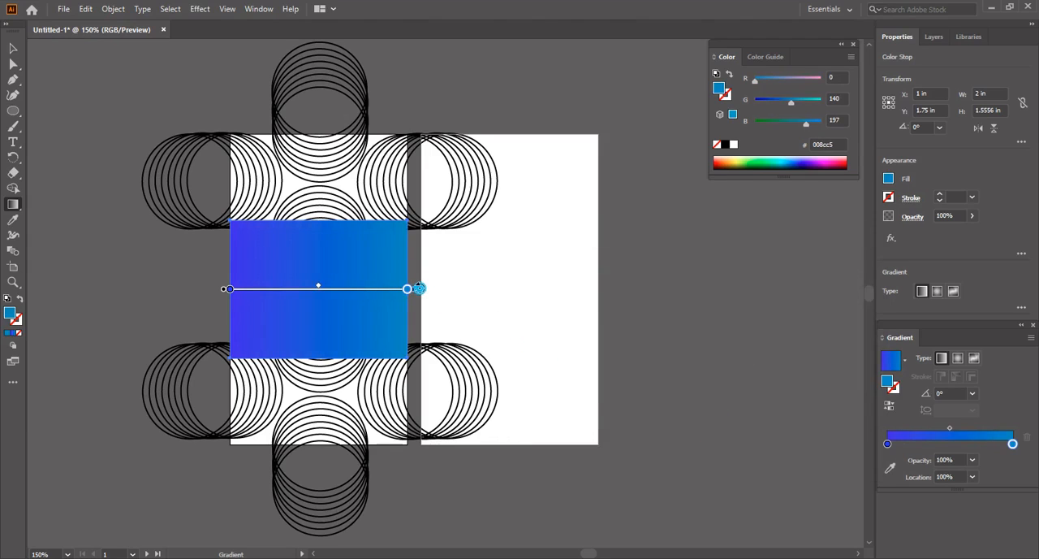
Rotate the band's gradient to a diagonal of about -39.6° and centre it between the upper-left and lower-right corners
mouse_move(420, 289)
mouse_down()
mouse_move(359, 450)
mouse_move(336, 412)
mouse_up()
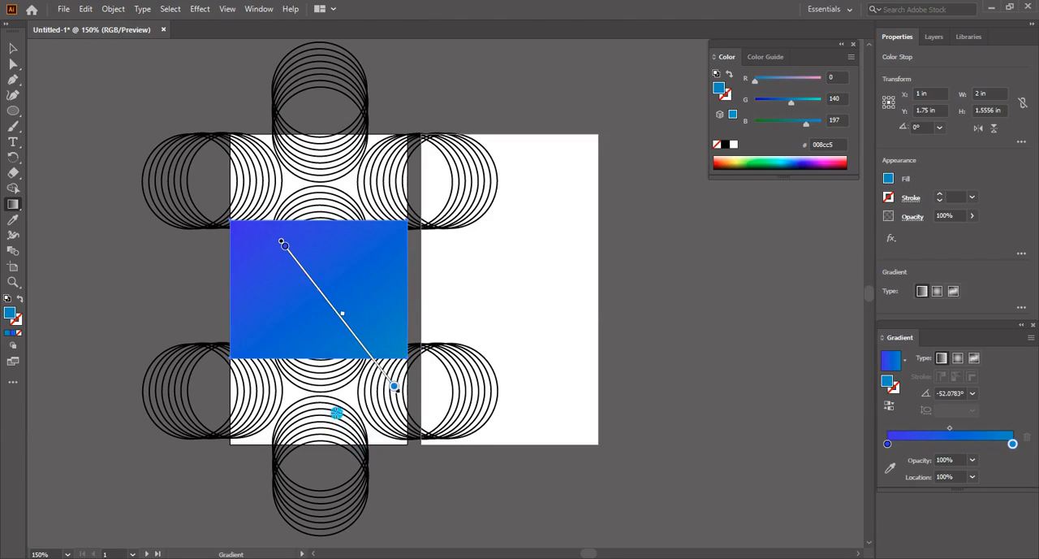
mouse_move(336, 309)
mouse_down()
mouse_move(304, 278)
mouse_move(313, 282)
mouse_up()
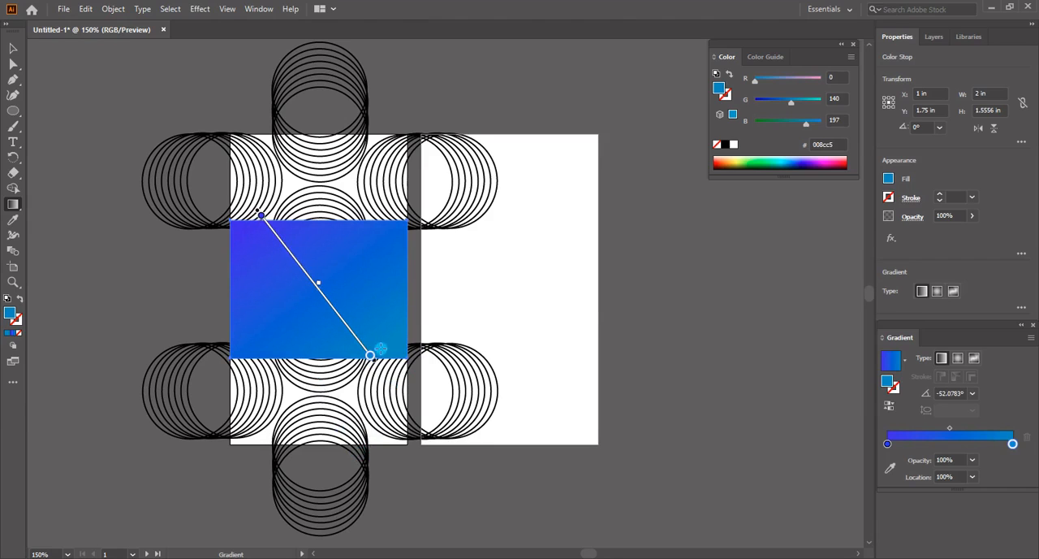
drag(379, 362, 387, 349)
mouse_move(313, 282)
mouse_down()
mouse_move(304, 290)
mouse_move(318, 294)
mouse_up()
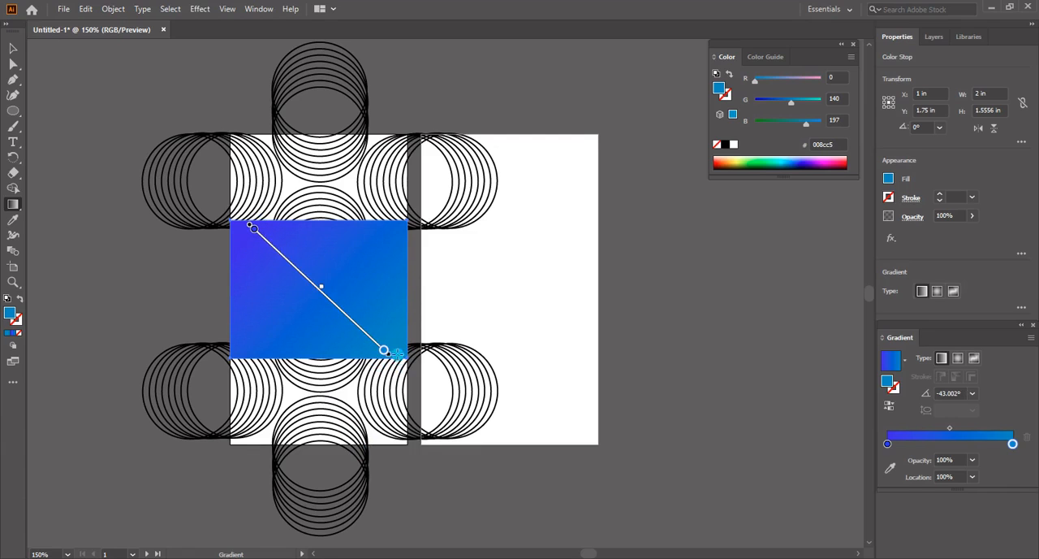
drag(395, 354, 398, 347)
drag(337, 308, 337, 309)
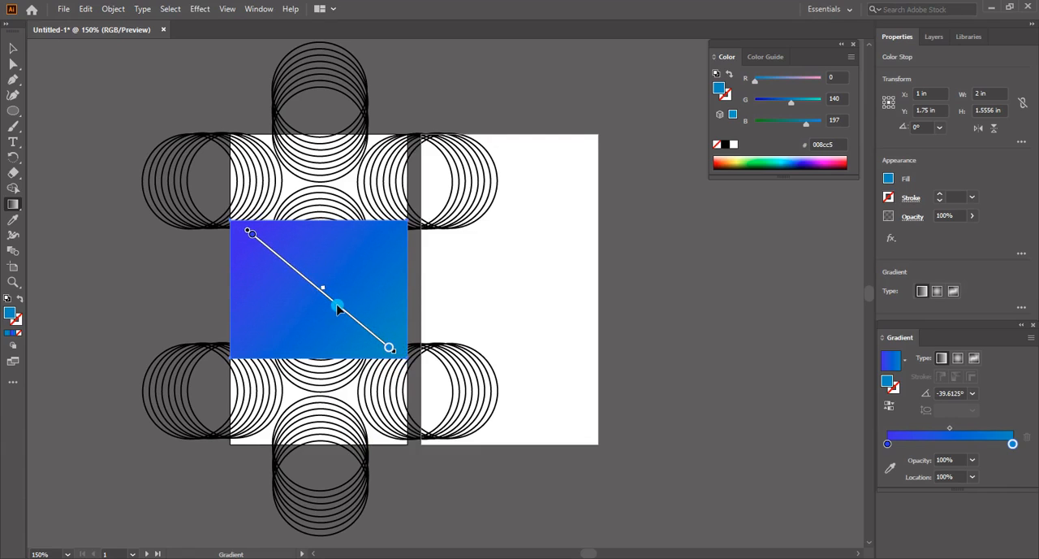
Lock the gradient band so the circle patterns behind it can be selected, then clear the selection
key(v)
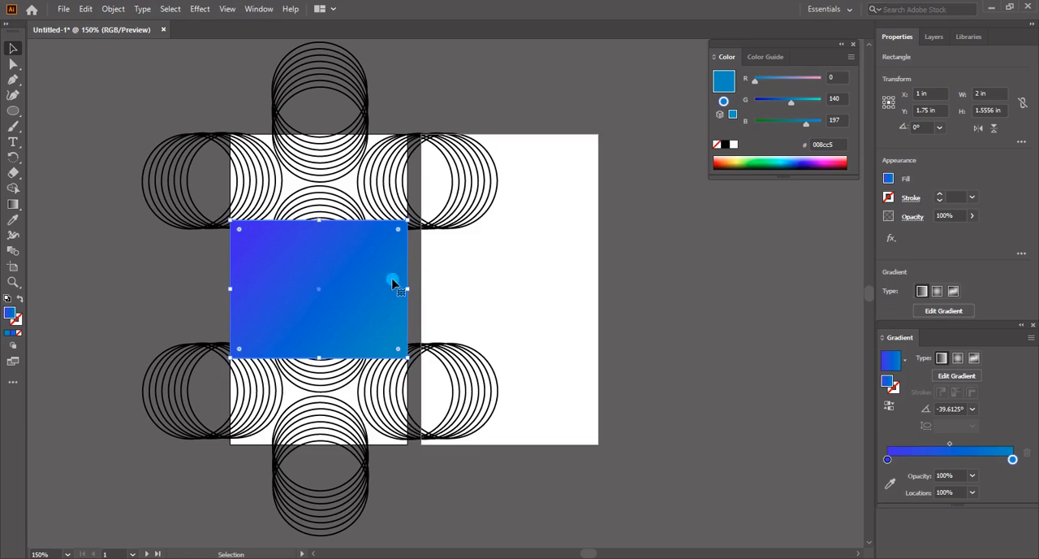
click(619, 268)
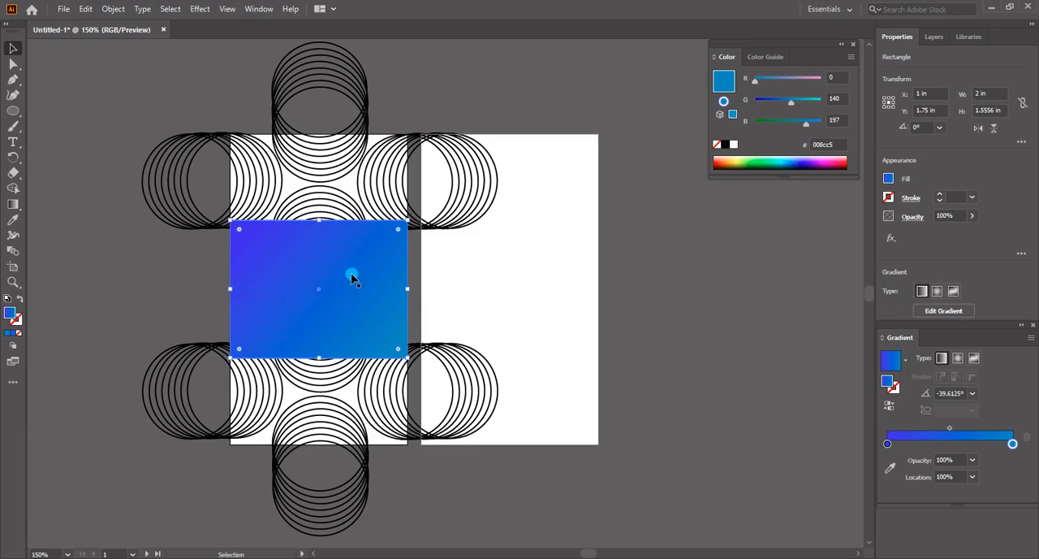
click(935, 37)
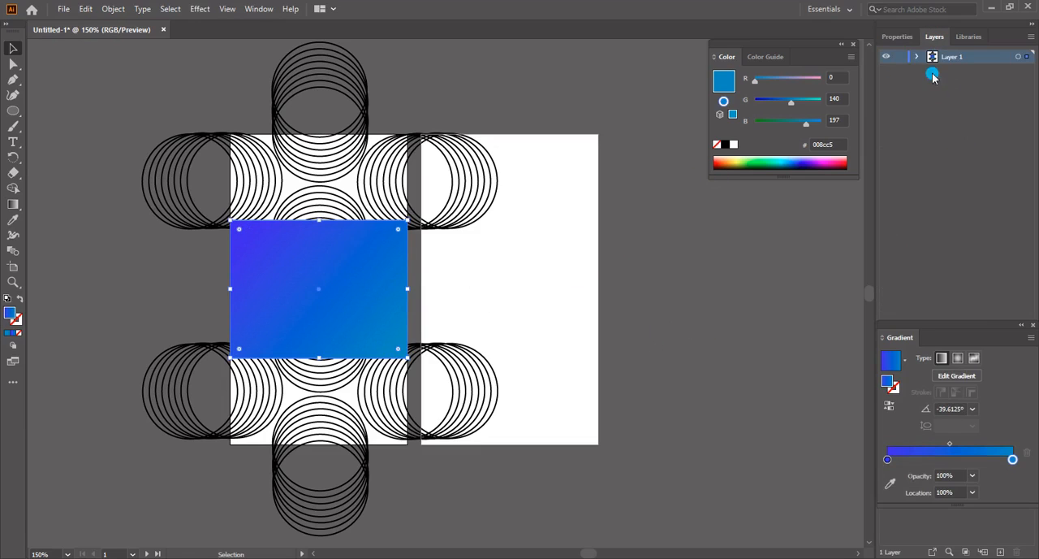
click(918, 57)
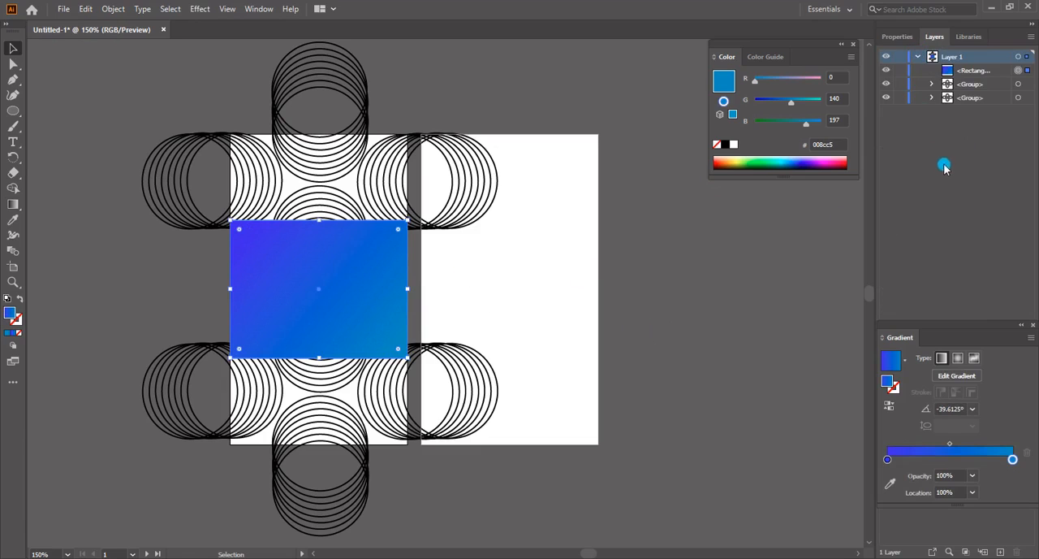
click(899, 69)
click(364, 276)
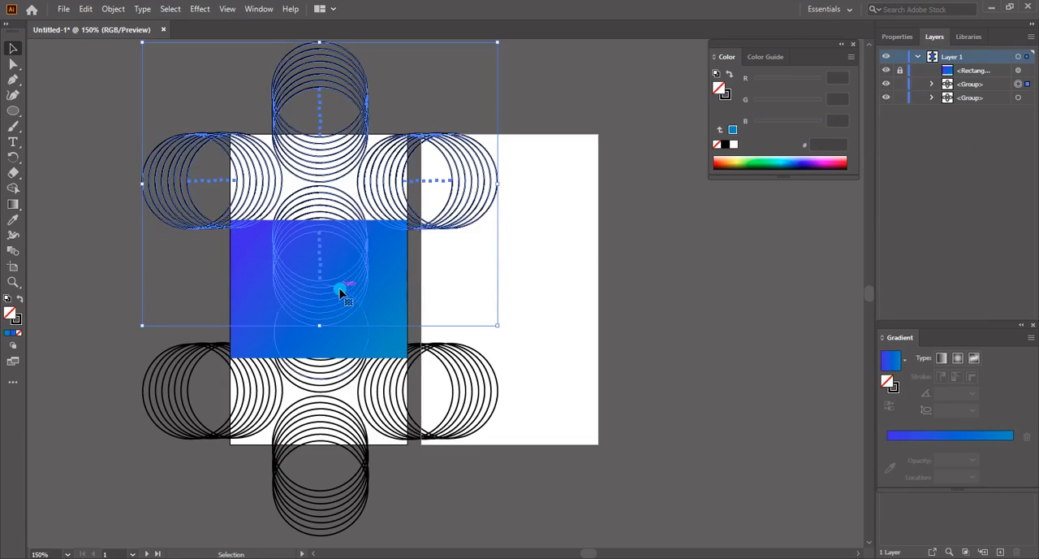
click(127, 281)
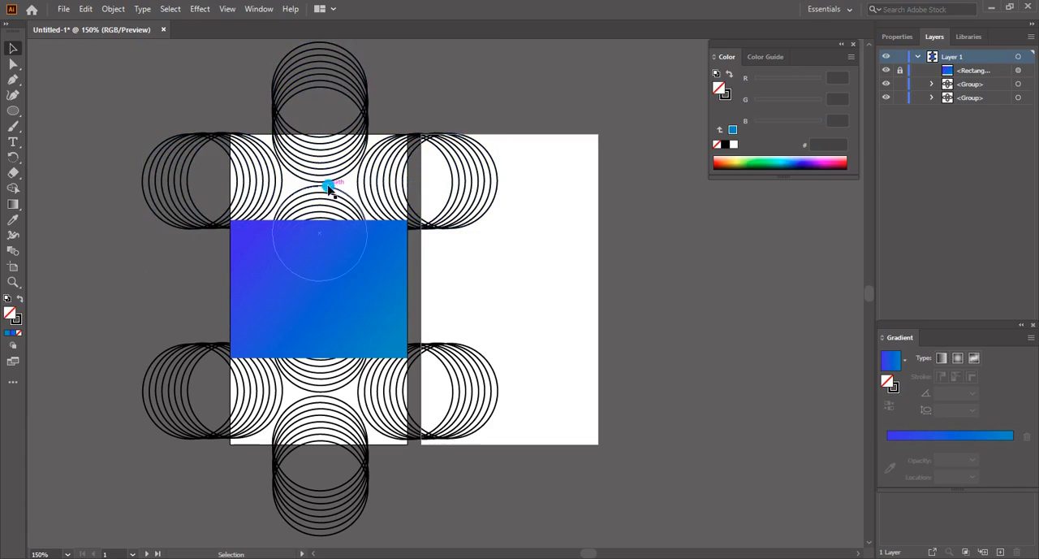
Apply the blue gradient to the outlines of both circle patterns, keeping their fill empty
click(329, 185)
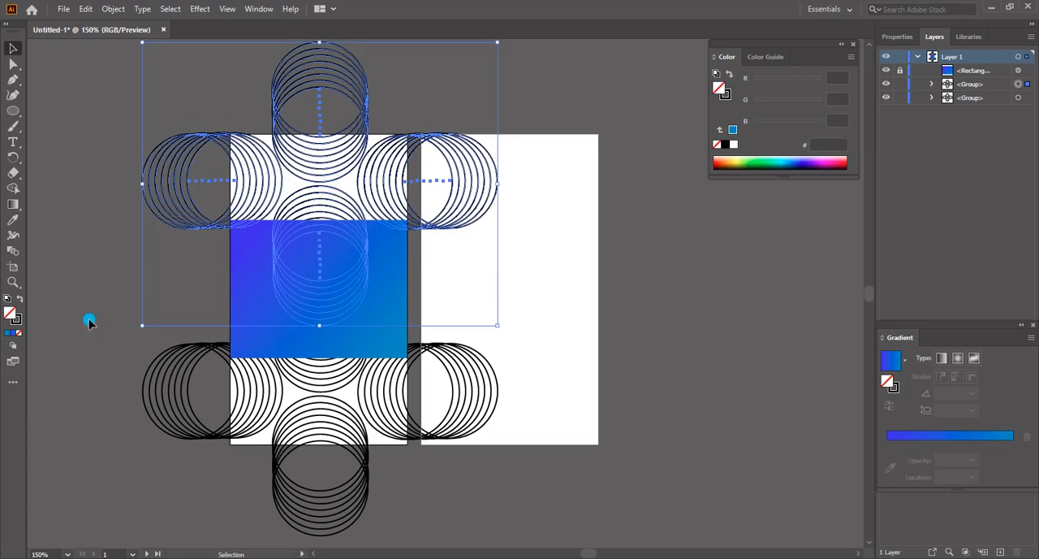
click(12, 334)
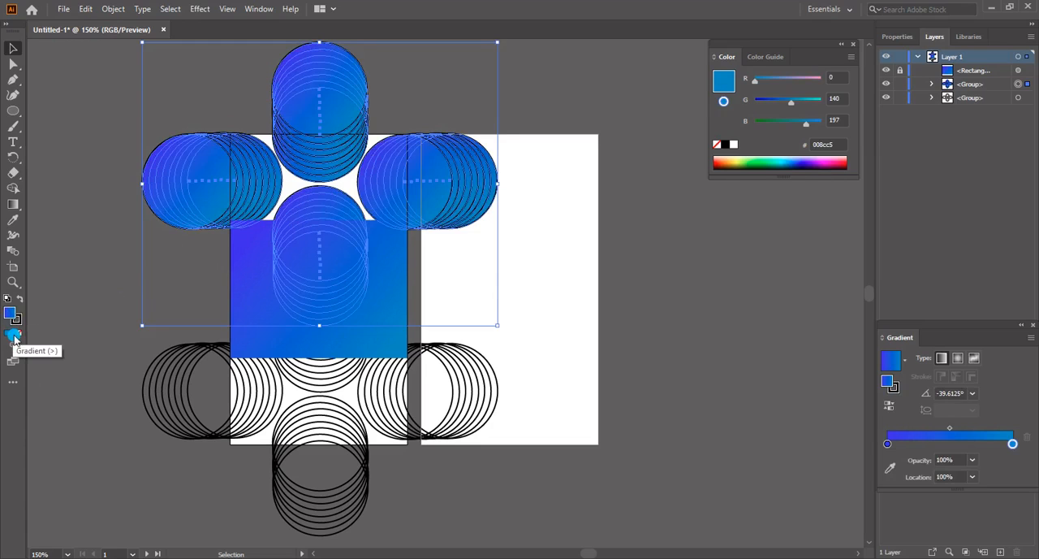
click(19, 333)
click(18, 322)
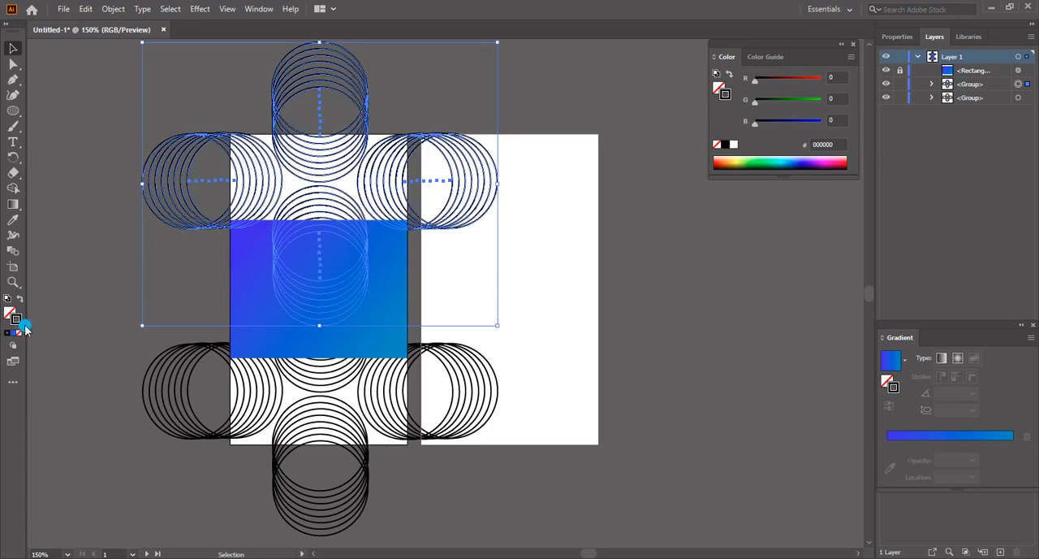
click(13, 334)
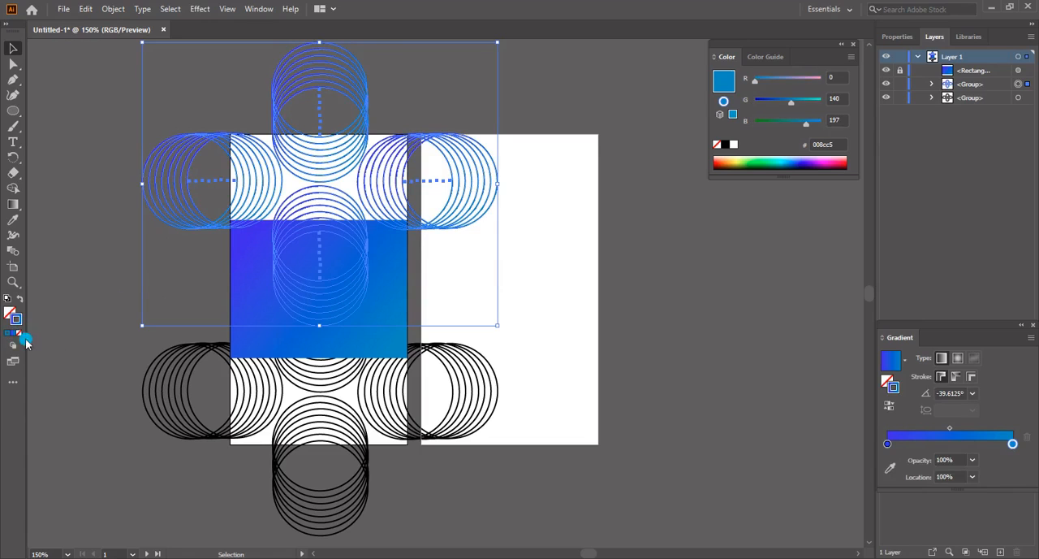
click(234, 436)
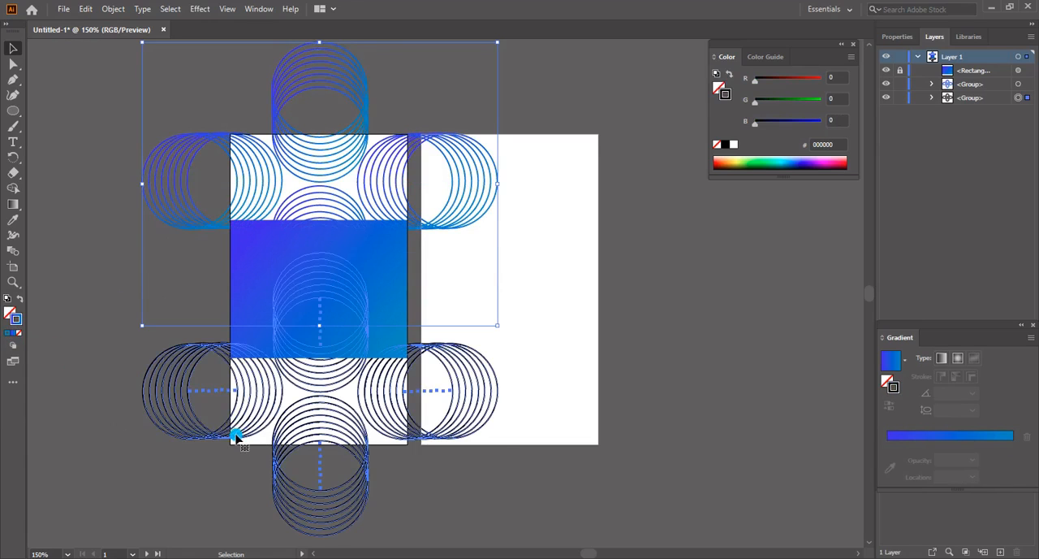
click(13, 335)
click(720, 391)
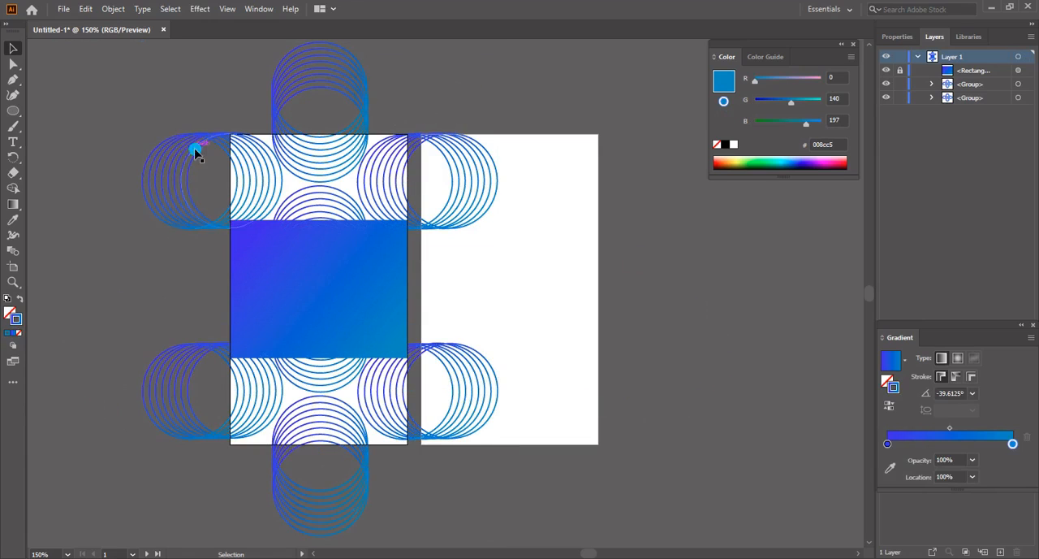
Draw a rectangle over the first artboard, slightly larger than it, with neither fill nor stroke
click(15, 112)
drag(17, 115, 48, 115)
drag(215, 111, 491, 485)
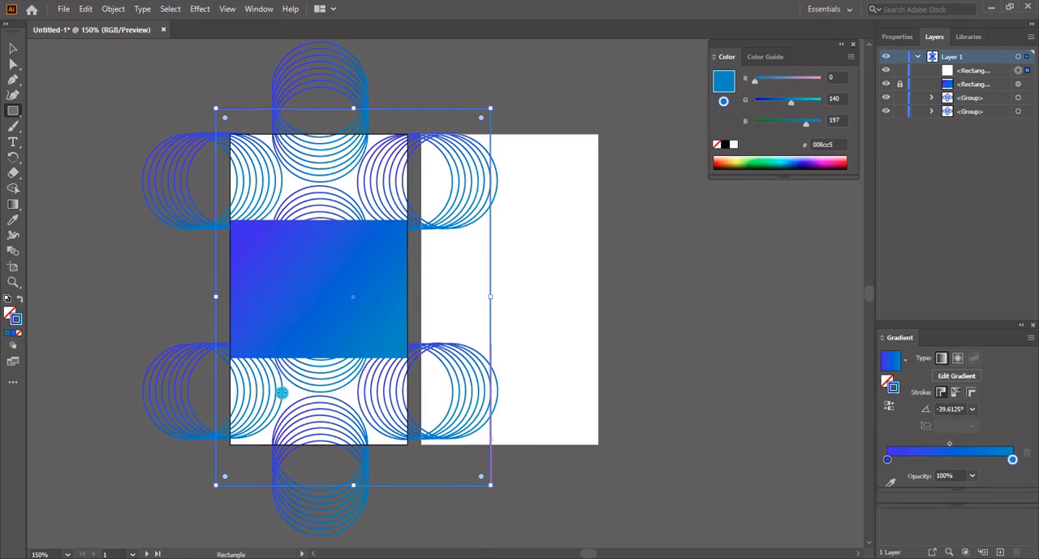
click(20, 334)
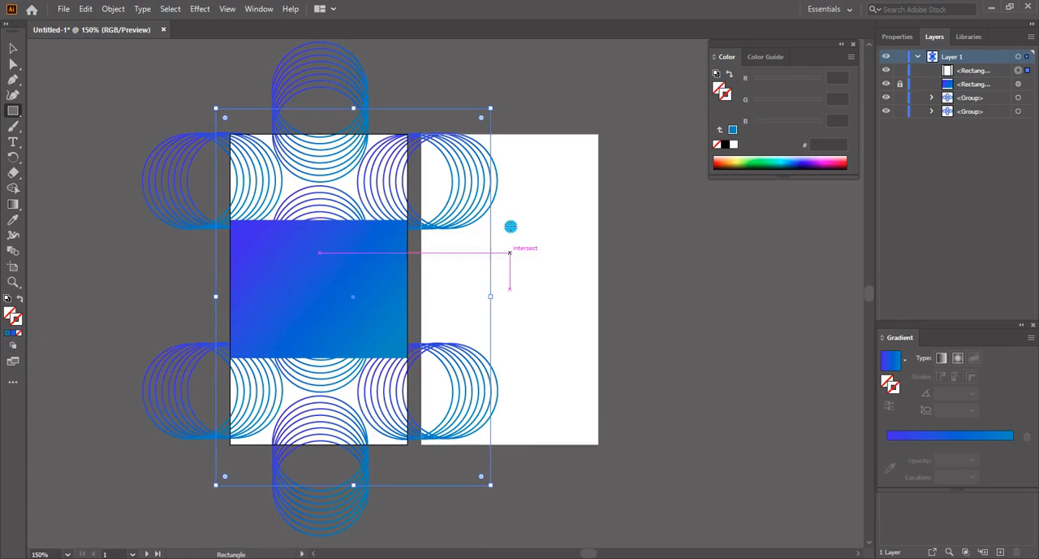
Resize the empty rectangle to fit the first artboard's edges exactly, 2 × 3.5 in
drag(355, 110, 367, 134)
drag(367, 484, 358, 444)
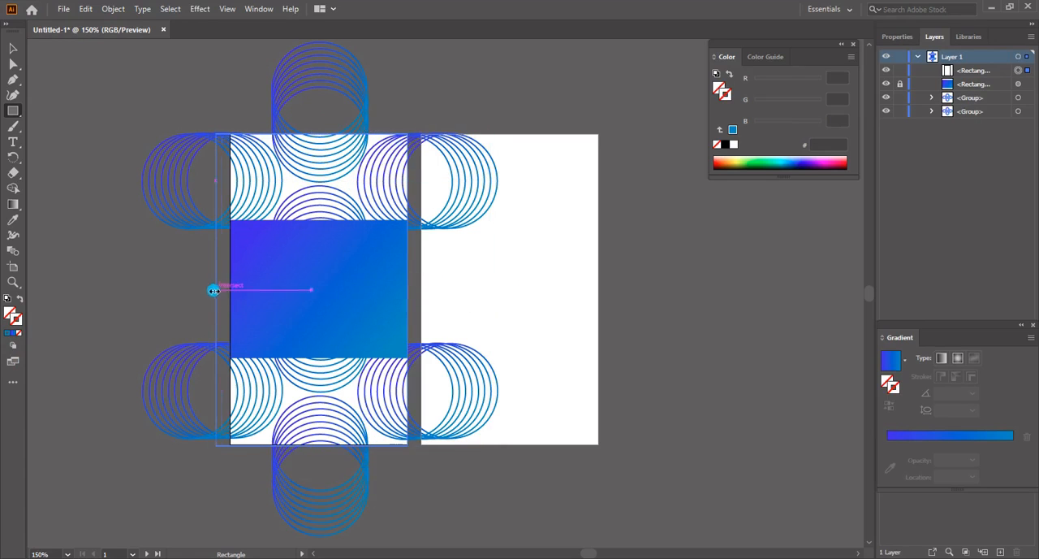
key(z)
drag(230, 297, 301, 290)
key(v)
drag(398, 520, 375, 87)
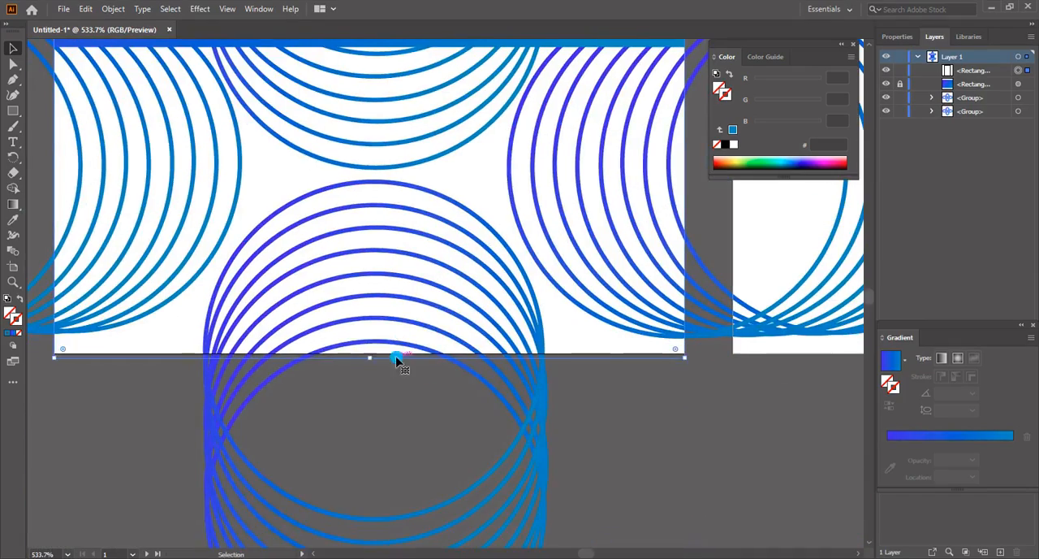
key(z)
drag(428, 298, 398, 319)
scroll(401, 313, down, 1)
key(v)
drag(411, 130, 411, 126)
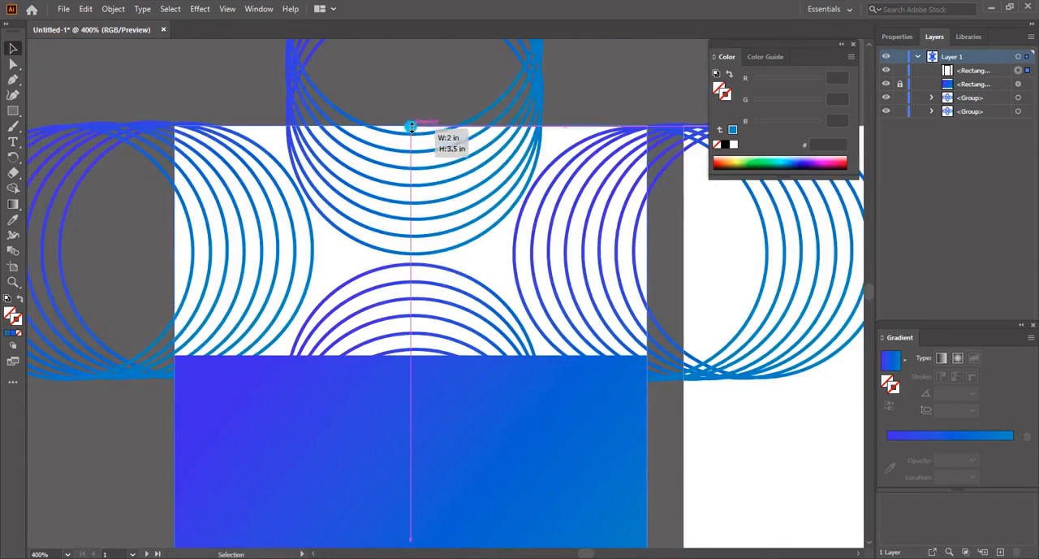
Clip both circle patterns to the rectangle with a clipping mask and send the clipped group to the back
key(z)
scroll(409, 130, down, 3)
key(v)
click(394, 194)
drag(460, 81, 462, 107)
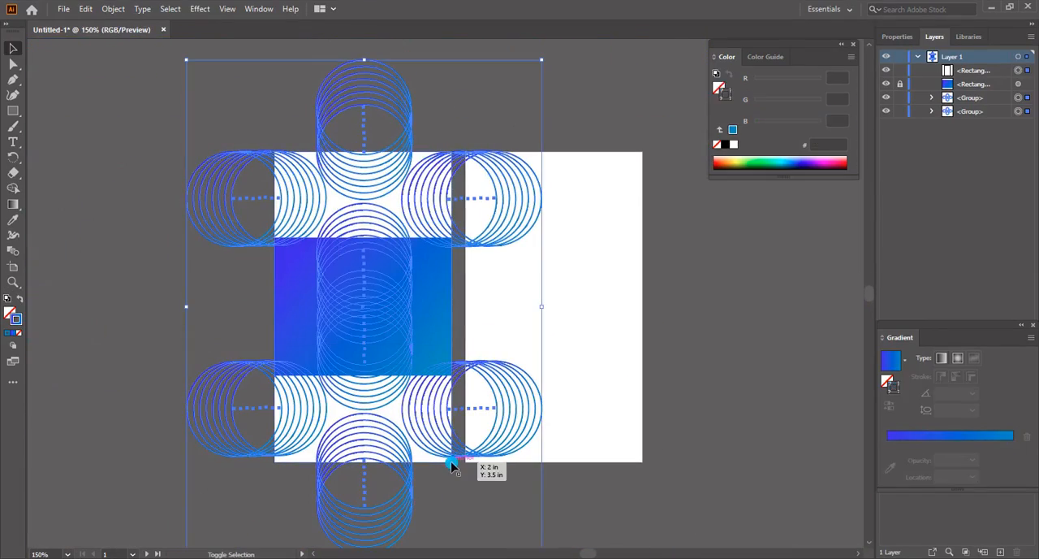
right_click(448, 365)
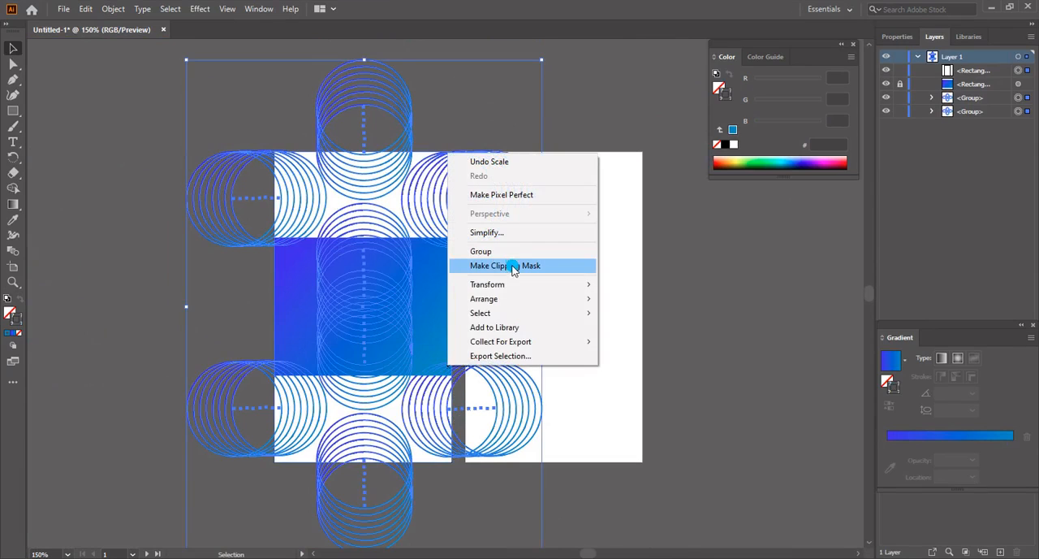
click(507, 265)
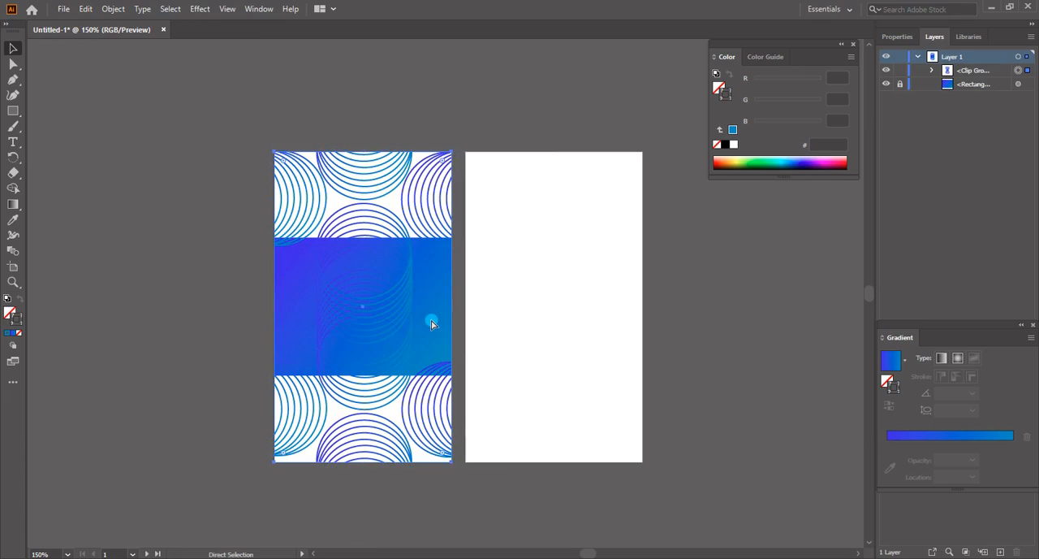
key(ctrl+shift+bracketleft)
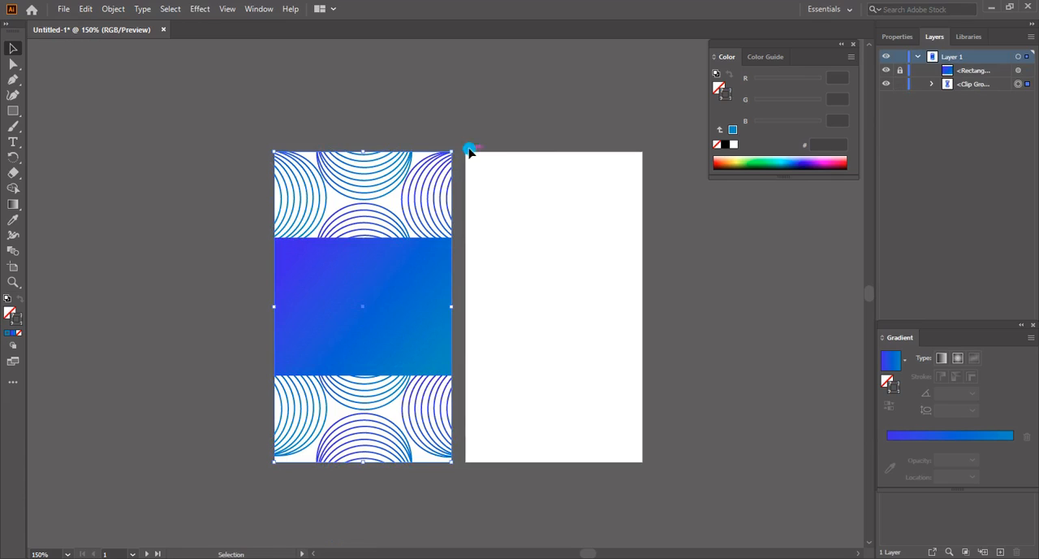
Clear the selection and lock the clipped circle-pattern group
click(474, 118)
key(space)
drag(543, 285, 501, 285)
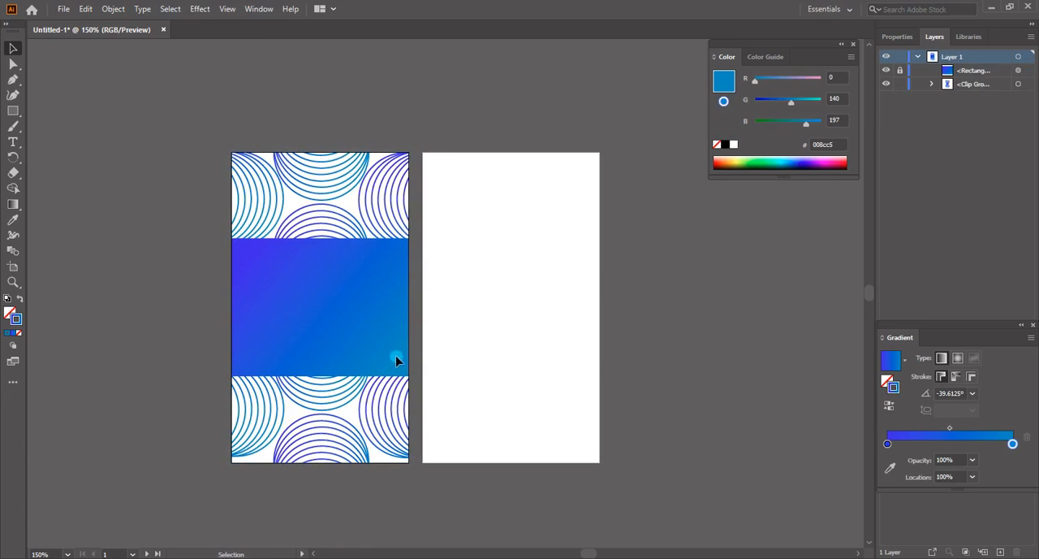
click(349, 337)
click(900, 84)
Add the text "LO" on the gradient band of the first artboard
key(t)
click(300, 289)
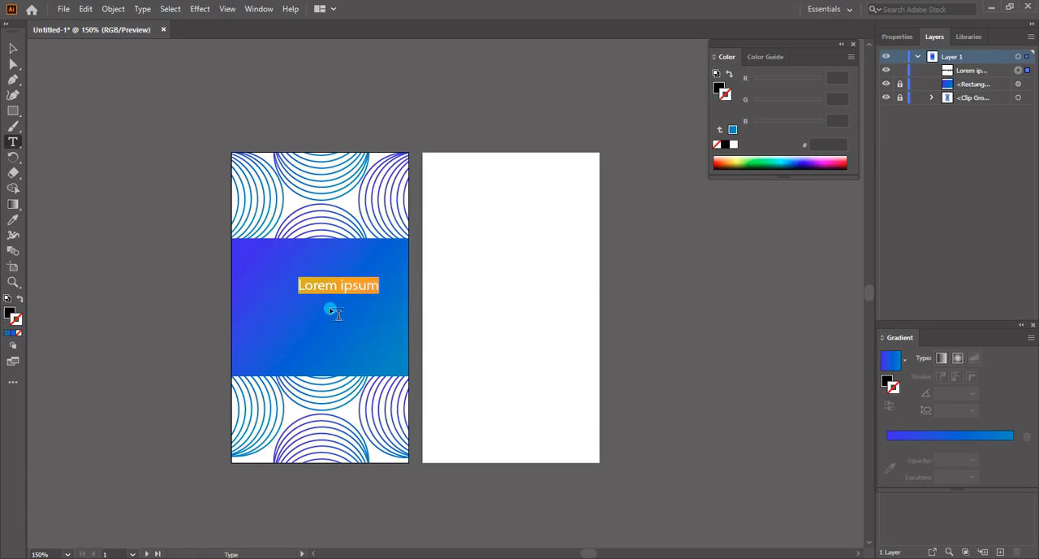
text(z)
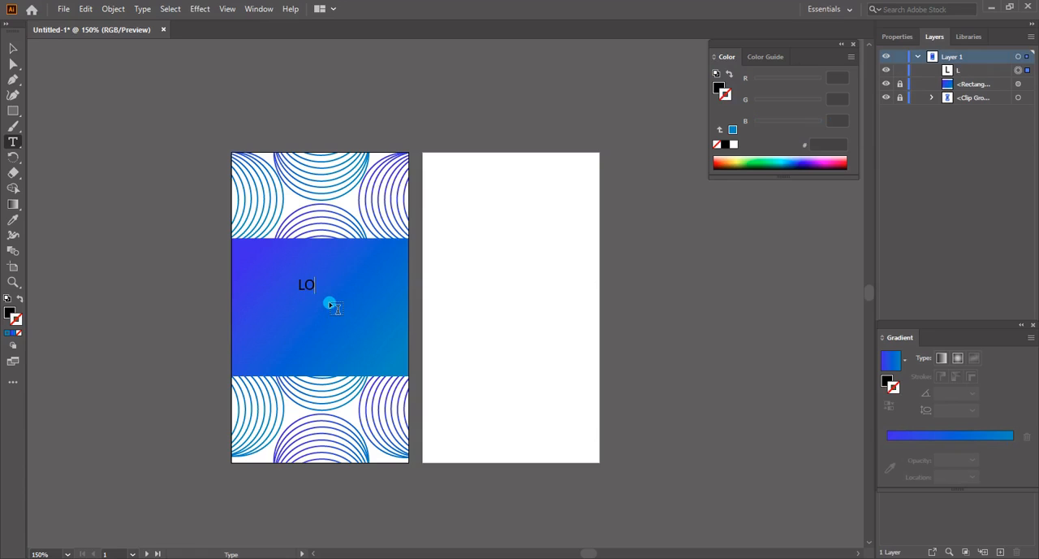
Set the fill colour of the LO text to off-white f9f9f9
double_click(305, 289)
double_click(10, 313)
click(529, 271)
click(835, 273)
click(13, 49)
Set the font of the LO text to Bernhard Fashion BT
double_click(311, 286)
key(ctrl+a)
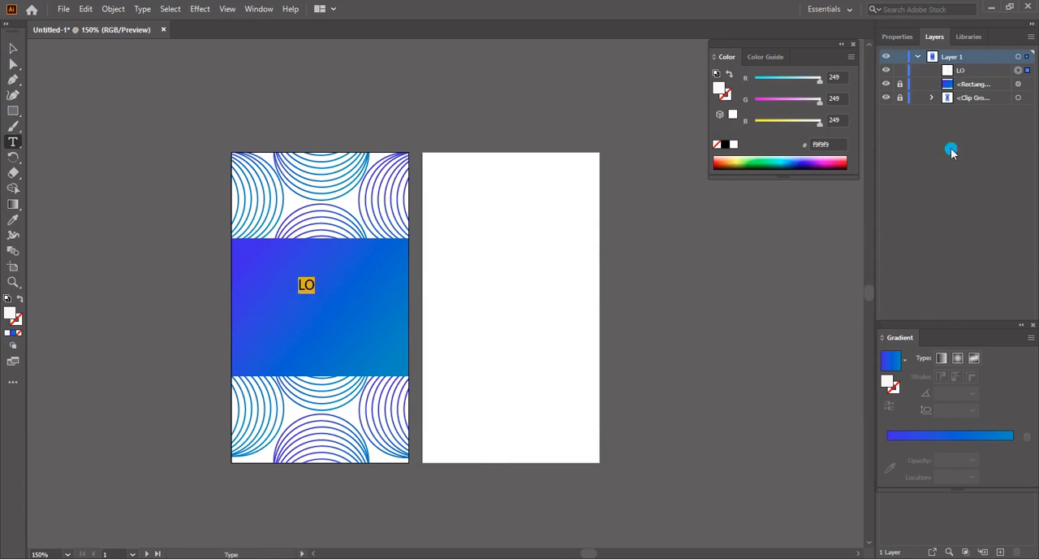
click(897, 37)
click(932, 291)
text(Benhar)
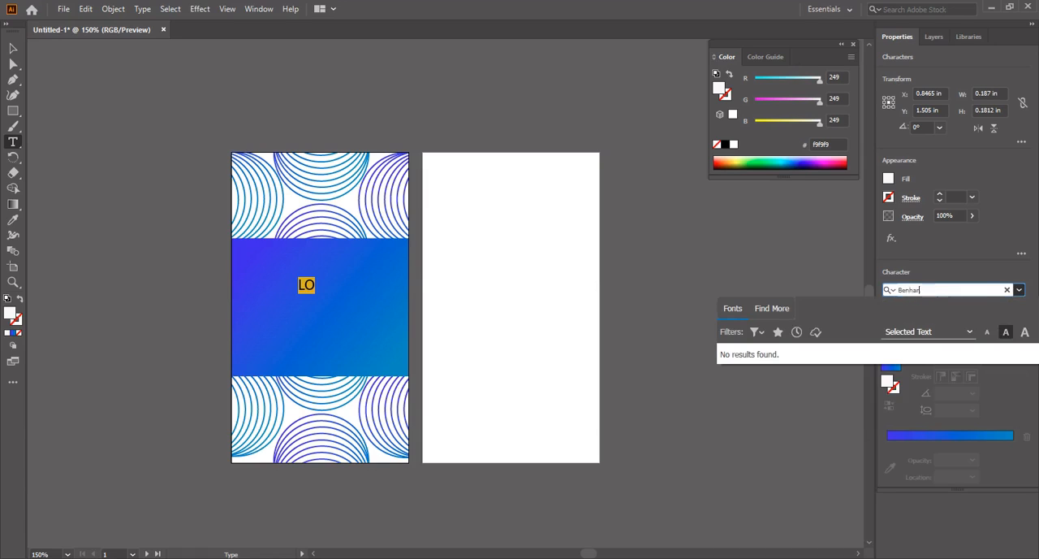
key(BackSpace)
key(BackSpace)
key(BackSpace)
text(n)
click(916, 291)
text(b)
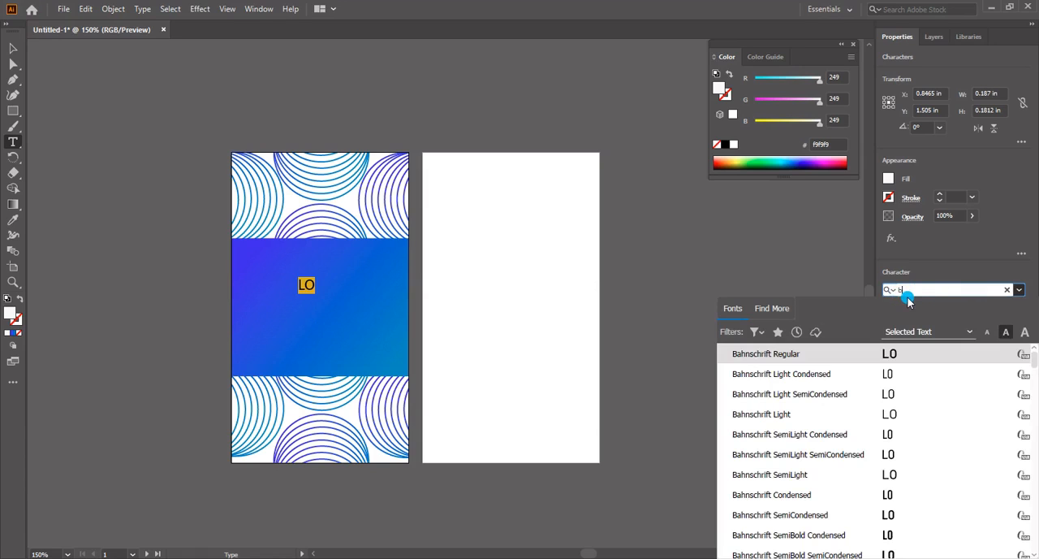
text(en)
key(BackSpace)
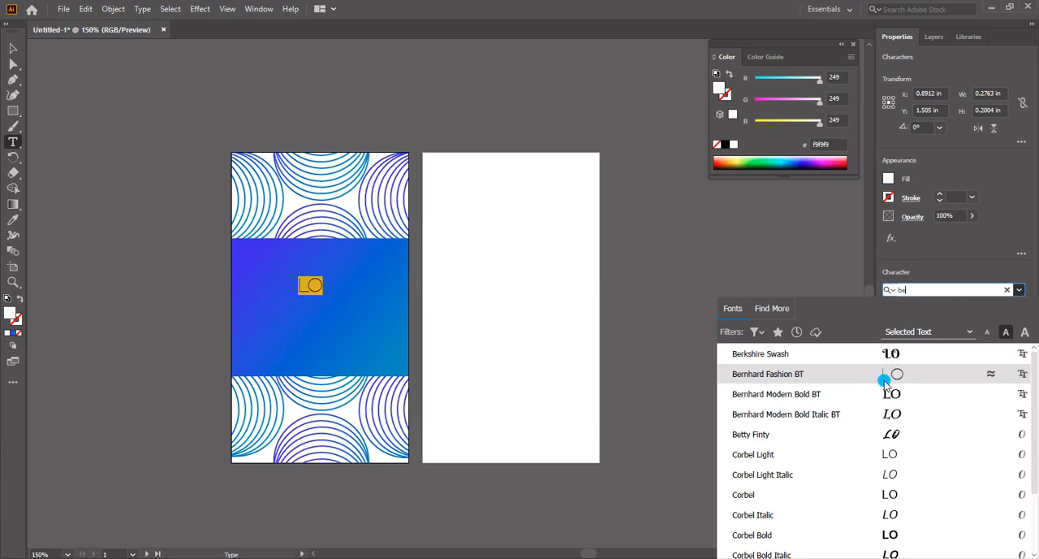
click(890, 375)
click(13, 49)
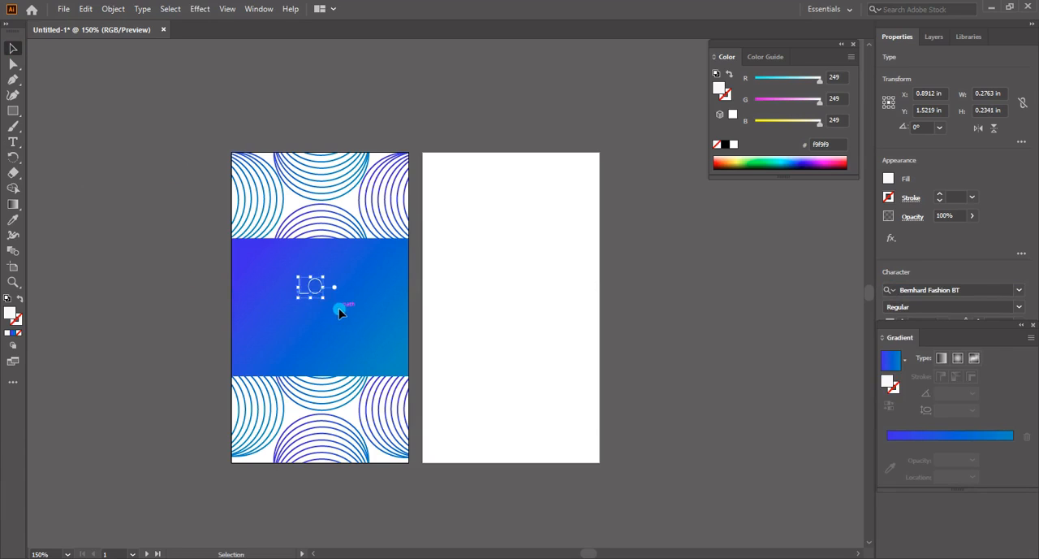
Try to enlarge the LO text by entering a bigger font size
double_click(321, 285)
drag(322, 285, 285, 289)
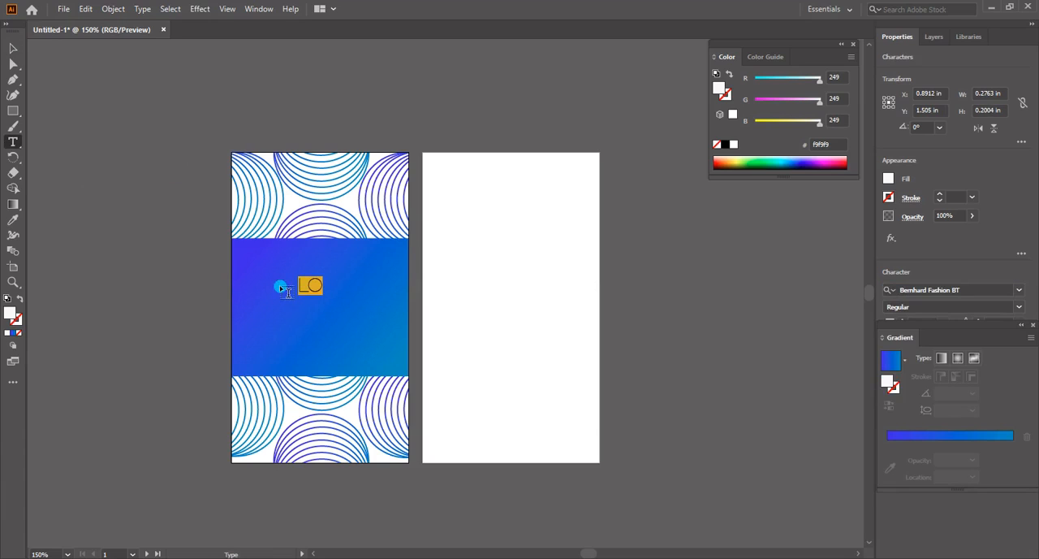
double_click(908, 326)
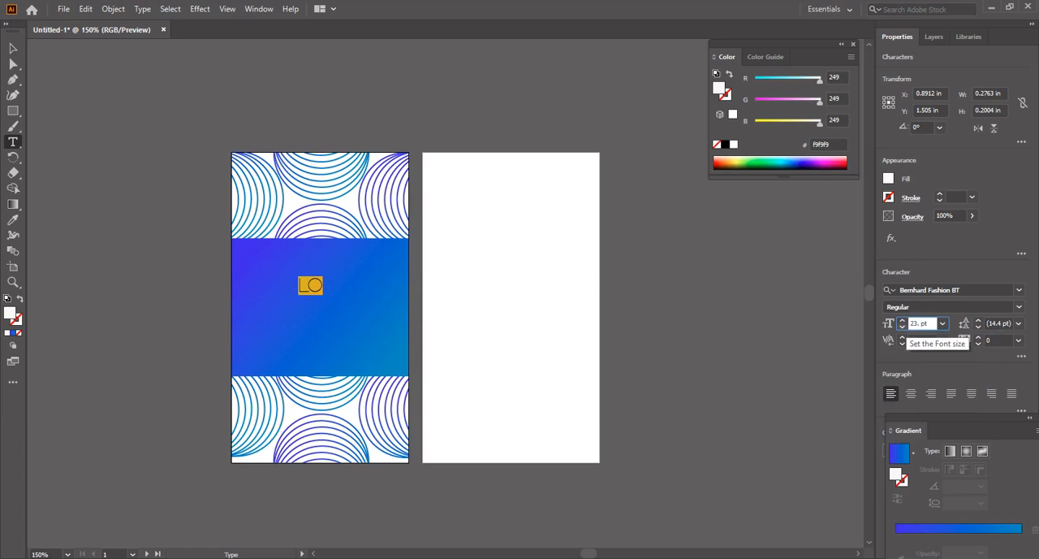
click(928, 325)
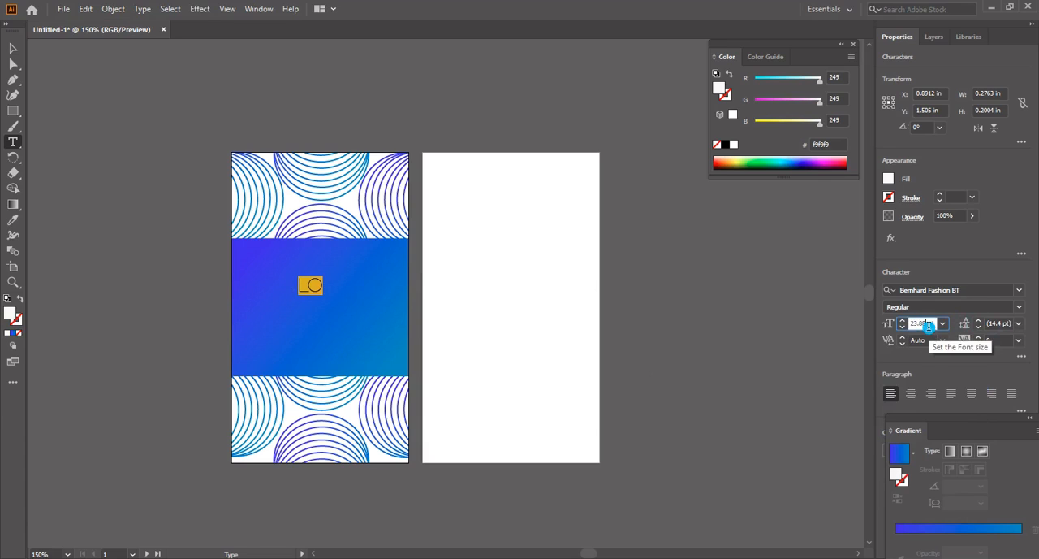
click(324, 295)
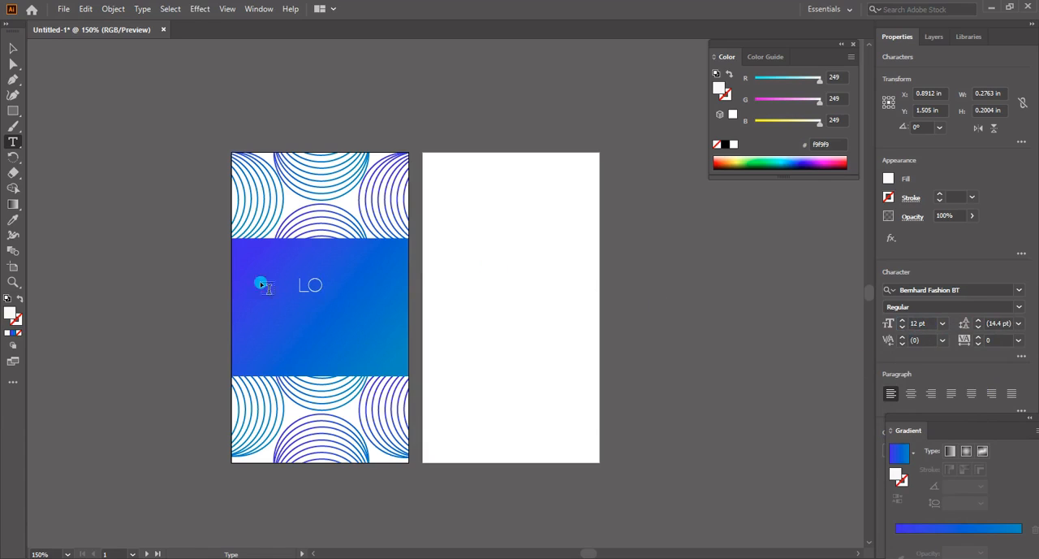
Set the font size of the LO text to 23.88 pt and place the text cursor after it
drag(262, 283, 325, 285)
click(911, 322)
text(3.88)
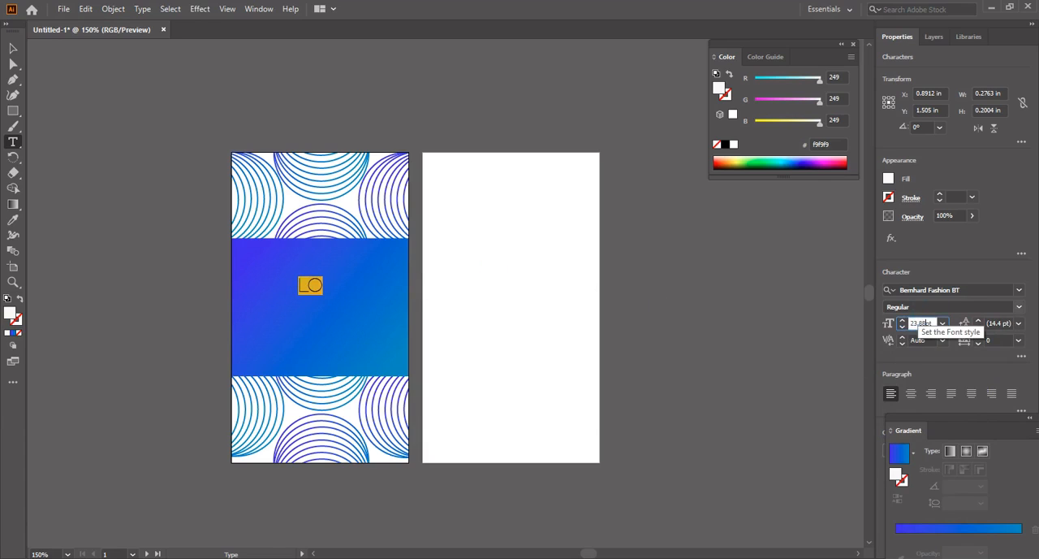
key(Return)
click(357, 294)
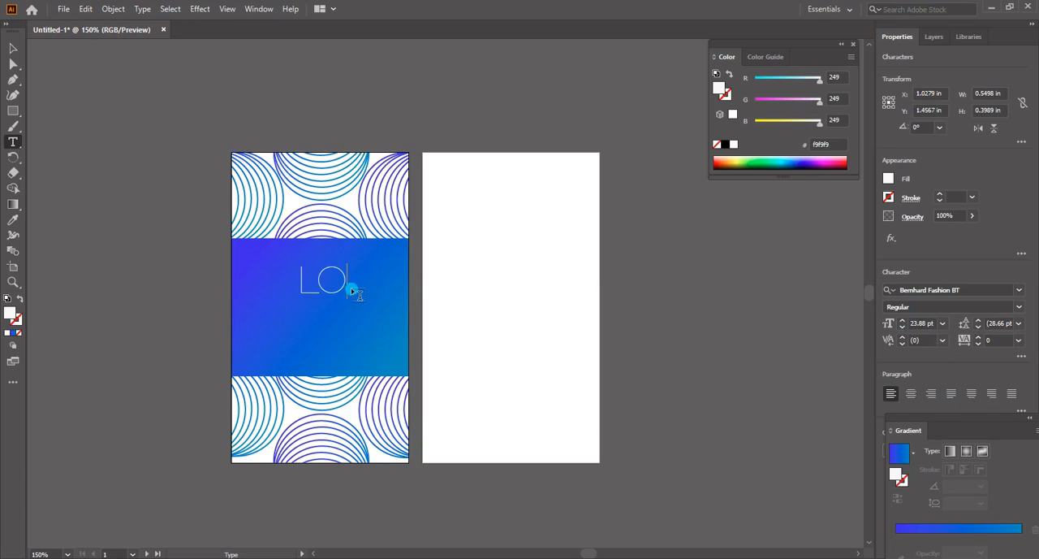
Duplicate the LO text, place the copy directly beneath it and change its letters to GO
drag(352, 283, 300, 270)
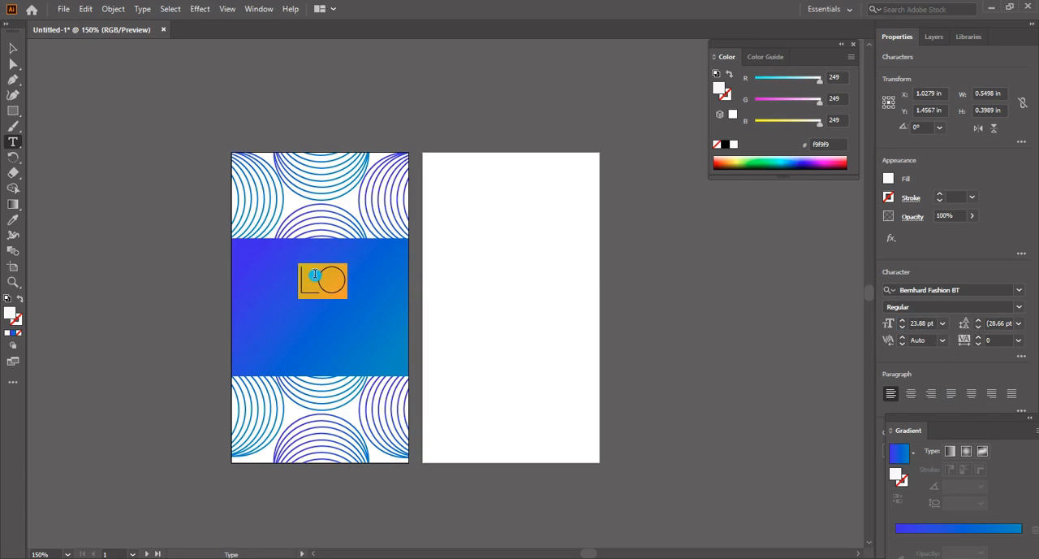
click(330, 276)
click(11, 47)
click(413, 216)
key(z)
drag(227, 443, 490, 260)
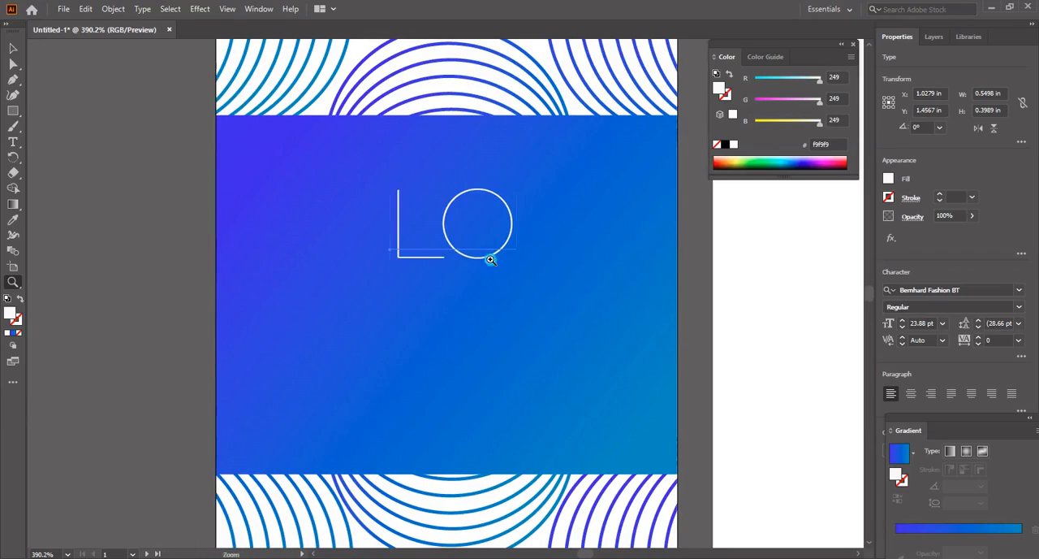
key(v)
key(ctrl+c)
key(ctrl+v)
drag(479, 313, 432, 316)
text(tG)
Scale the GO text to 20.58 pt to match the width of LO, using a temporary vertical guide at LO's right edge
click(12, 47)
drag(502, 296, 492, 302)
key(ctrl+r)
drag(35, 412, 514, 397)
click(500, 338)
drag(538, 351, 520, 341)
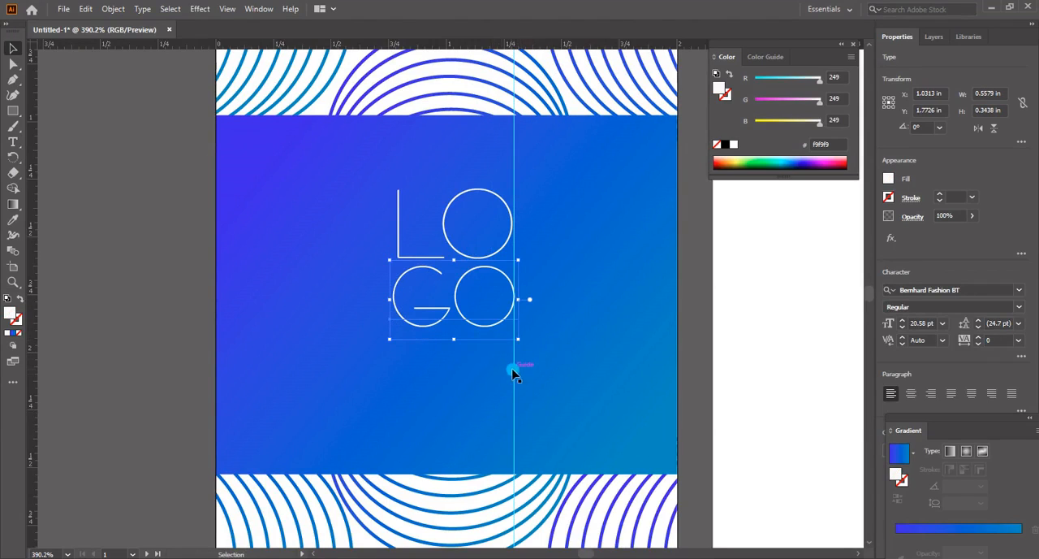
click(552, 349)
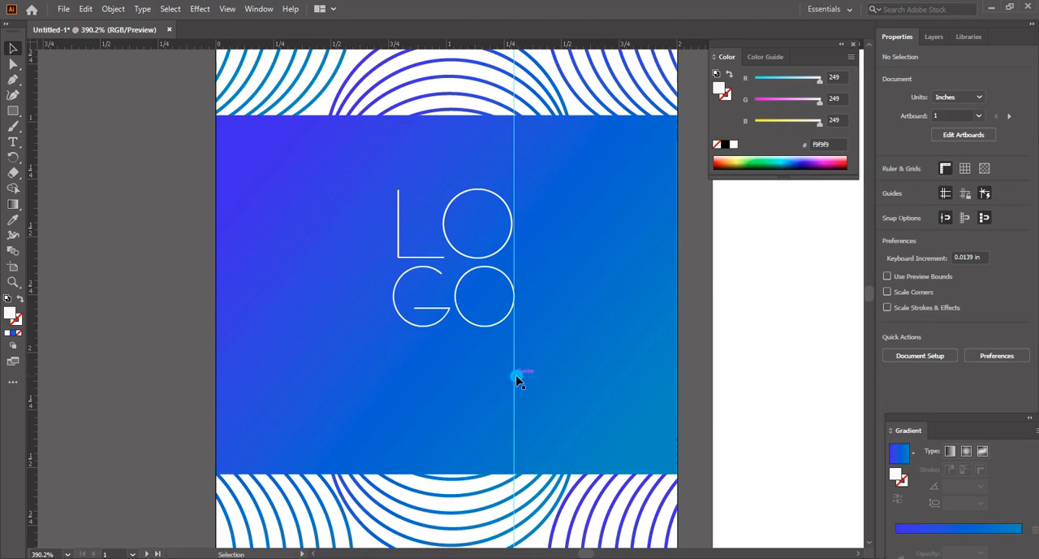
click(514, 383)
drag(514, 383, 110, 345)
click(492, 332)
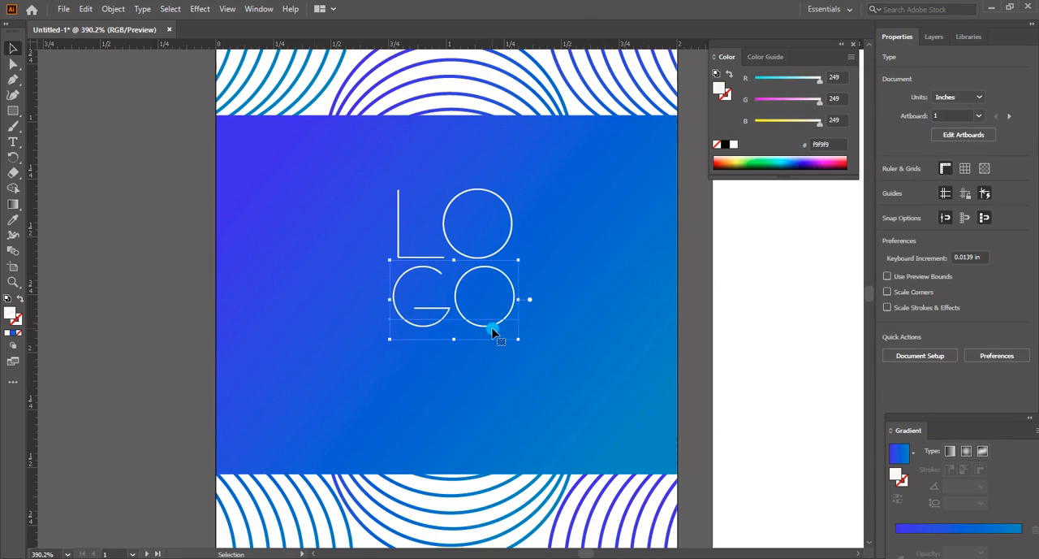
Select the LO and GO texts together and nudge them down three steps within the gradient band
click(563, 321)
click(516, 305)
shift+click(512, 238)
key(Down)
key(Down)
key(Down)
click(509, 401)
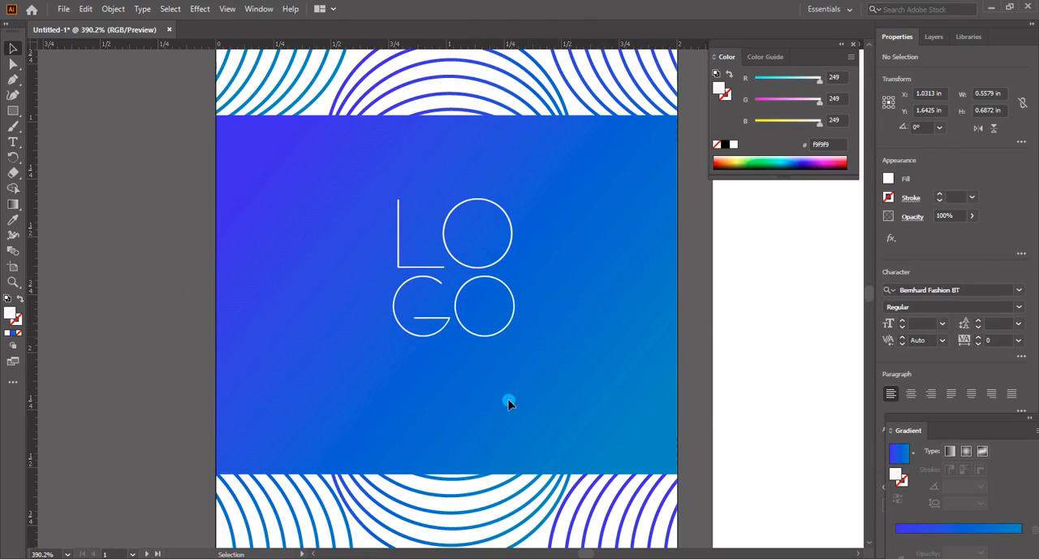
Add a text object reading S below the GO letters and set its font to Impact
key(t)
click(429, 396)
text(S)
key(ctrl+a)
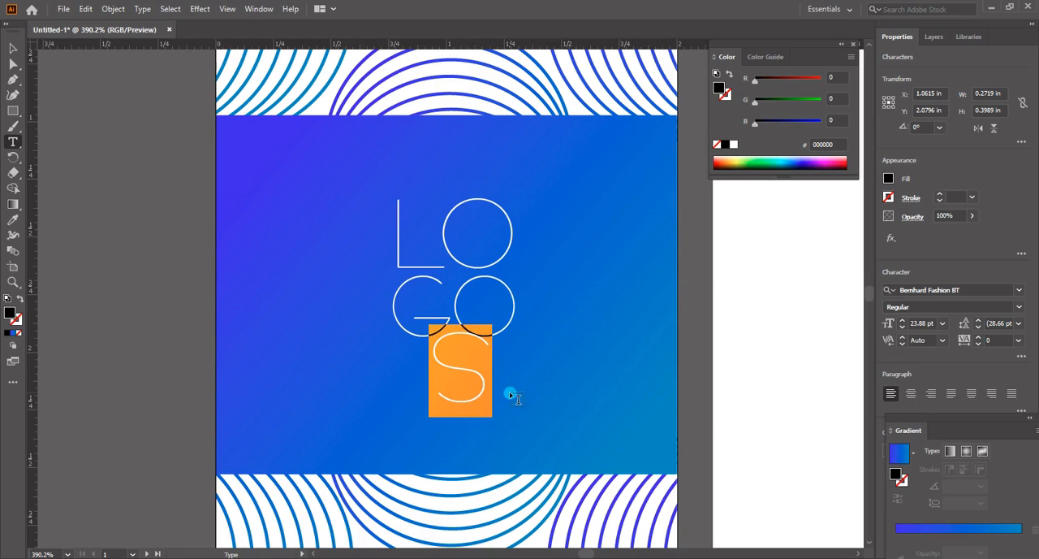
click(984, 290)
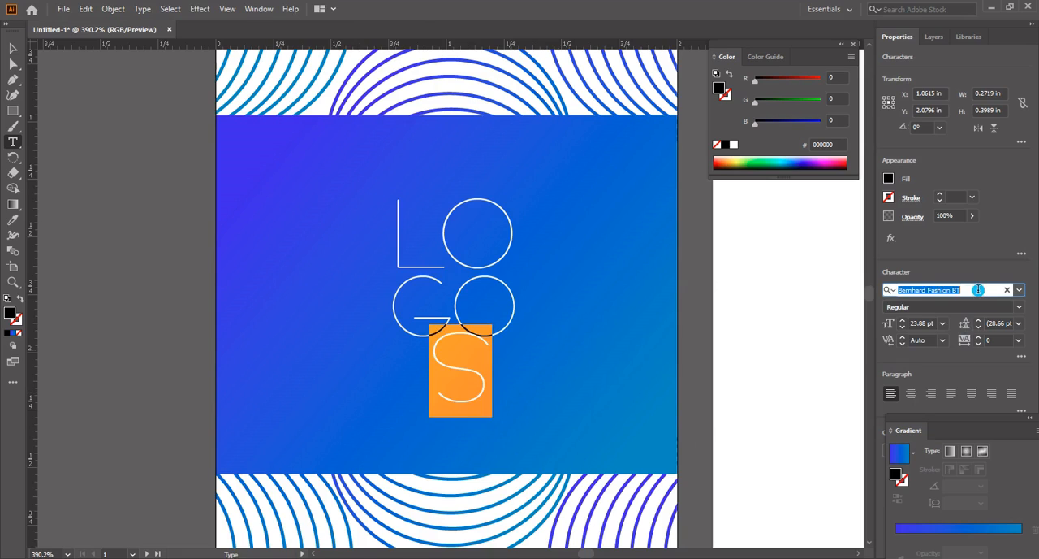
text(Impact)
click(801, 354)
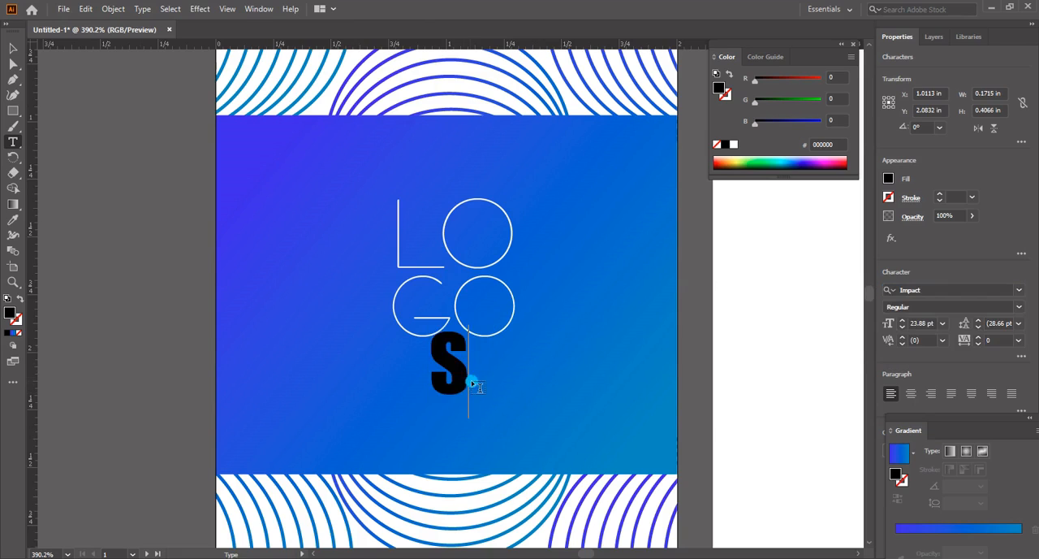
Move the S text toward the band's lower left and replace its content with SLOGAN COMPANY
click(15, 52)
drag(461, 384, 330, 404)
double_click(330, 404)
key(ctrl+a)
text(Slo)
key(BackSpace)
key(BackSpace)
text(L)
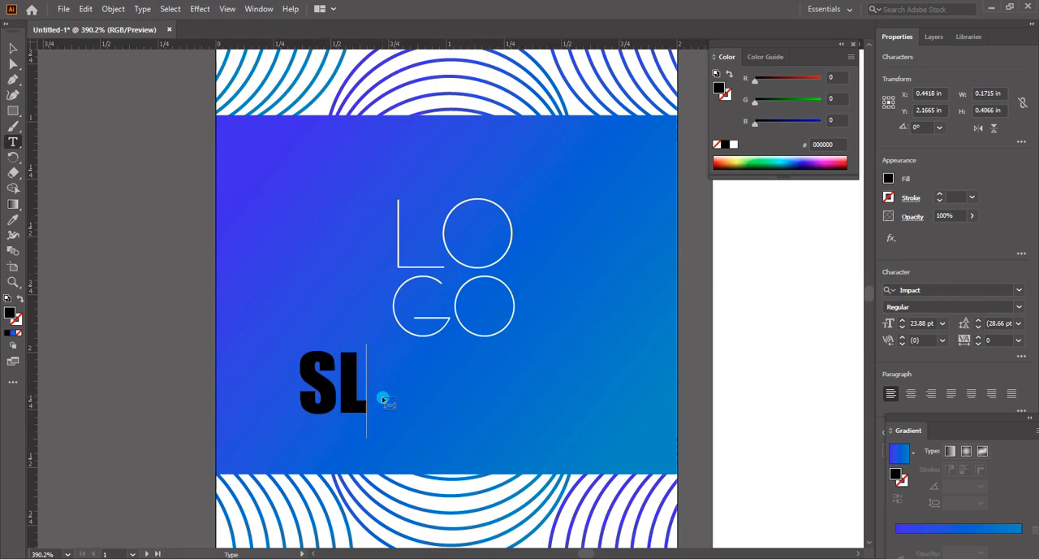
text(OGAN COMPANY)
Set the slogan text to 10 pt and append the word HERE
key(ctrl+a)
click(921, 322)
text(10)
key(Return)
text(HERE)
Reduce the font size of the whole SLOGAN COMPANY HERE text to 5.38 pt
key(ctrl+a)
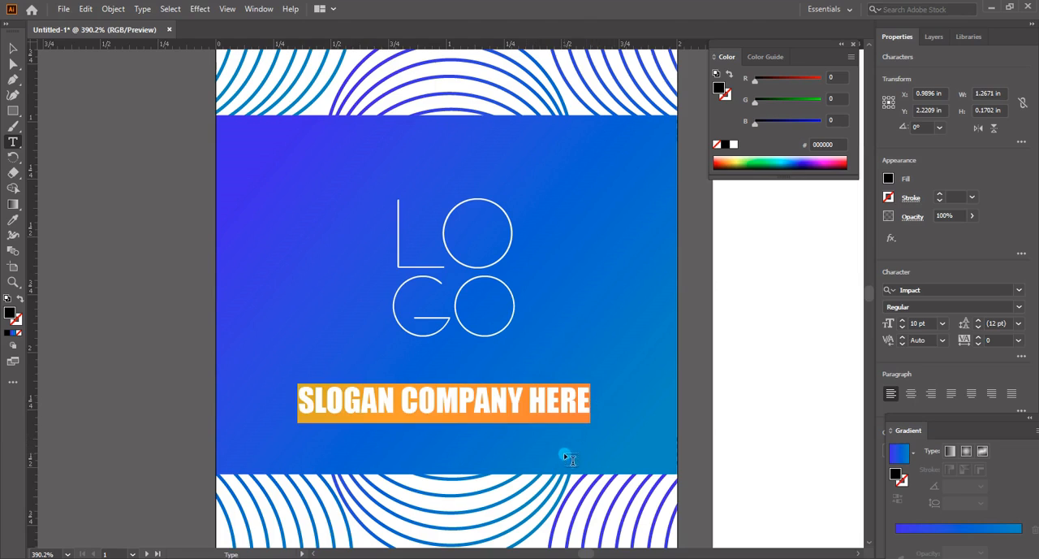
click(918, 325)
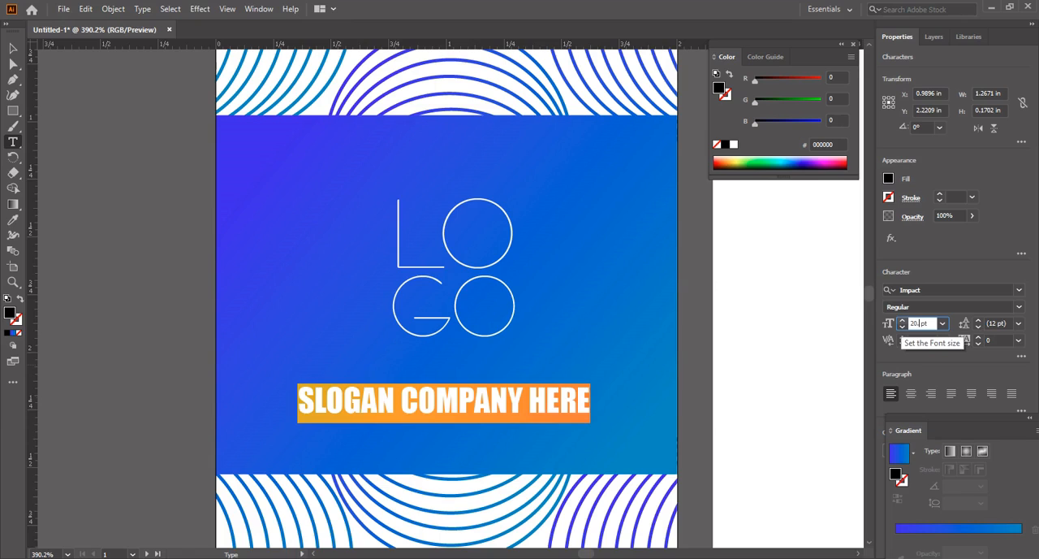
click(903, 325)
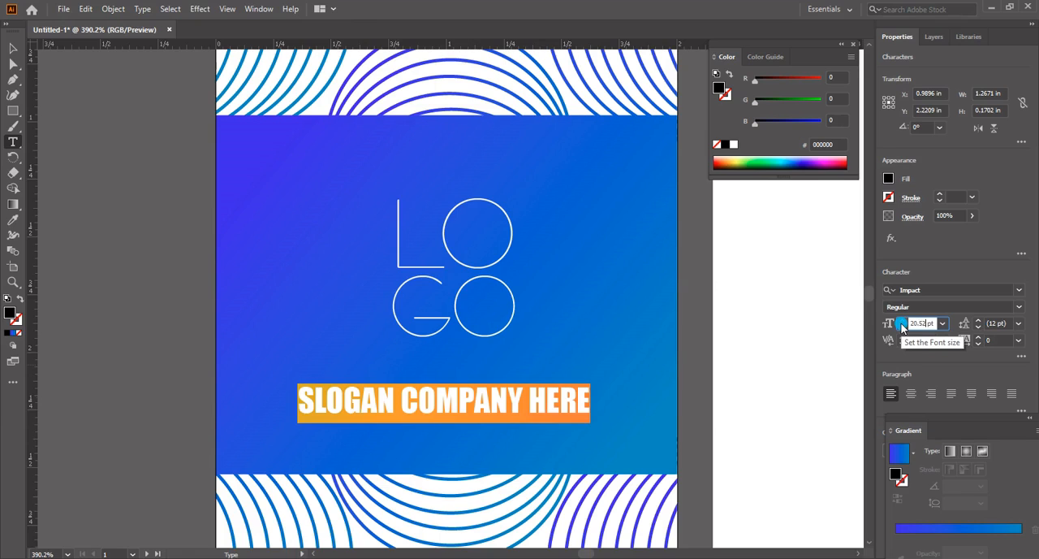
text(5)
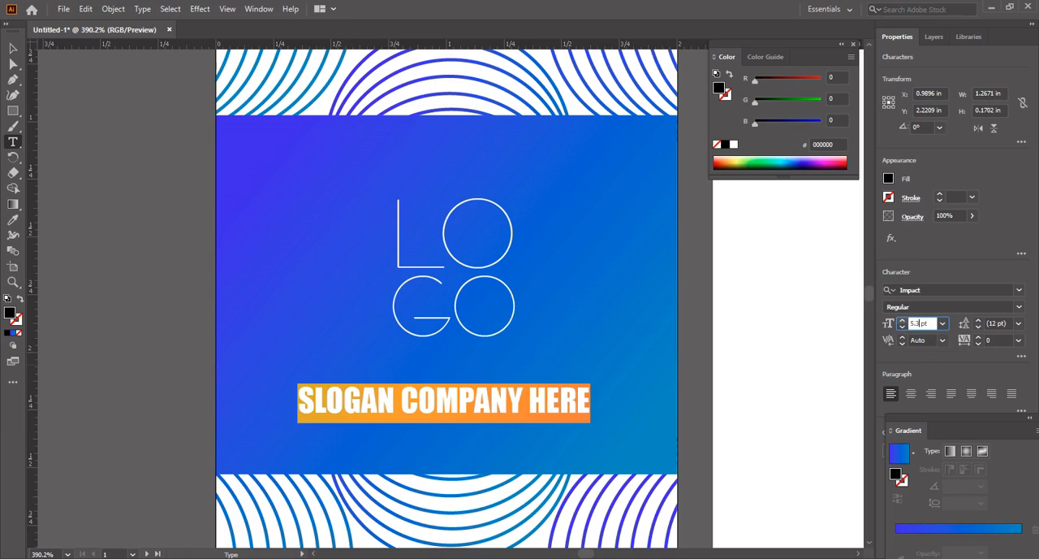
click(903, 326)
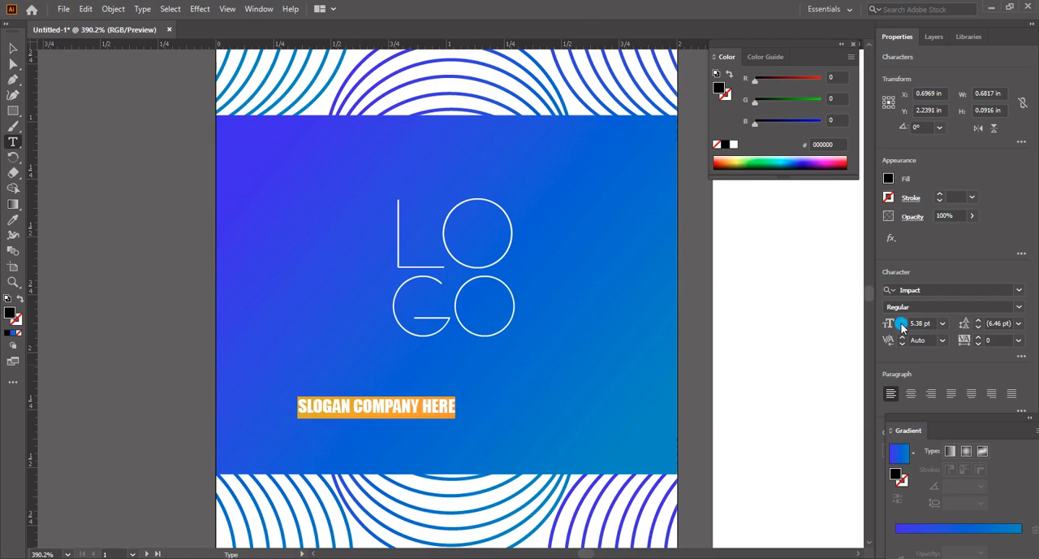
Set the slogan's letter tracking to 200 and move the slogan up beneath the GO letters
click(926, 413)
click(998, 342)
click(965, 342)
click(965, 341)
click(13, 48)
click(471, 417)
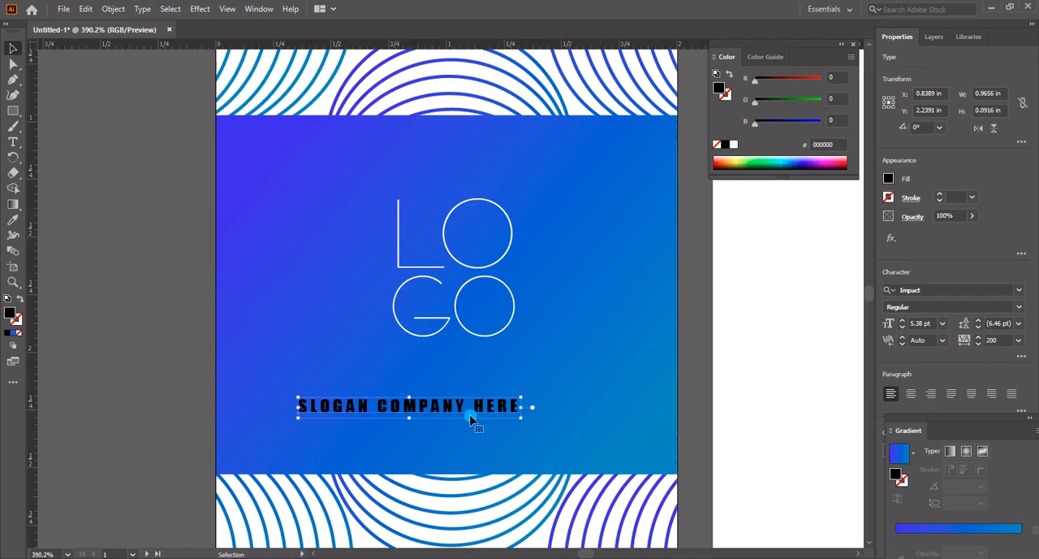
drag(459, 409, 494, 372)
Set the fill colour of the SLOGAN COMPANY HERE text to white ffffff
double_click(464, 373)
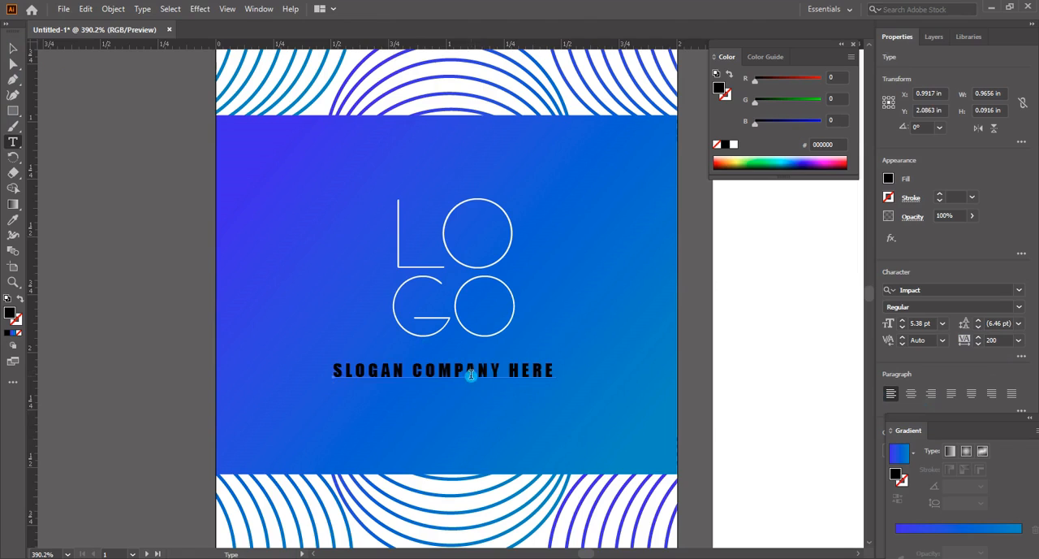
key(ctrl+a)
double_click(10, 318)
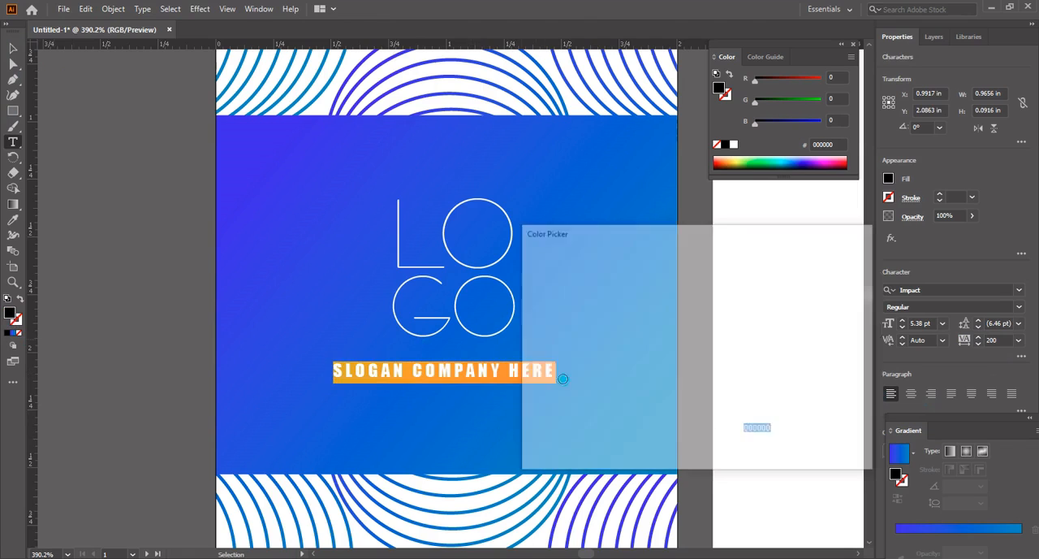
click(529, 270)
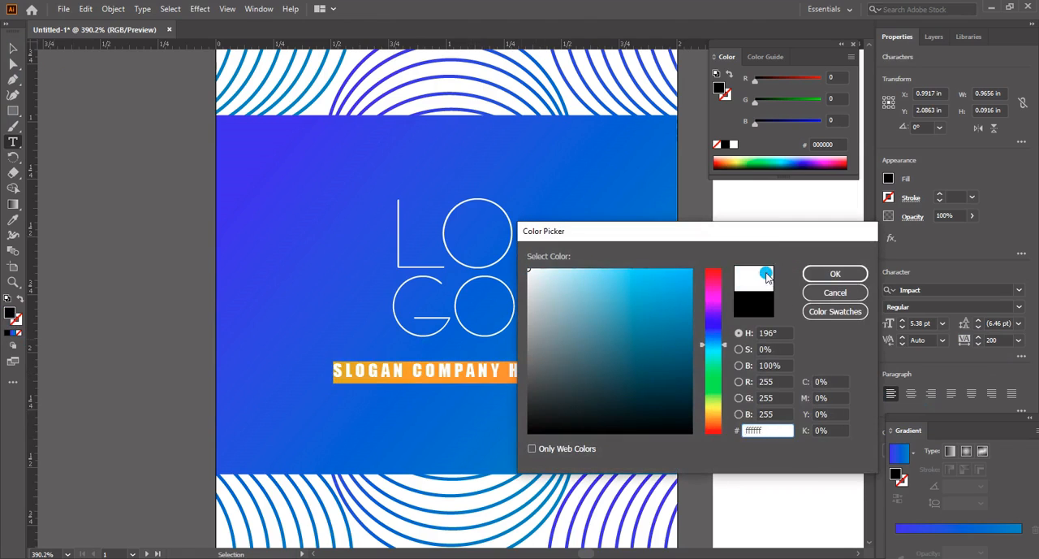
click(813, 276)
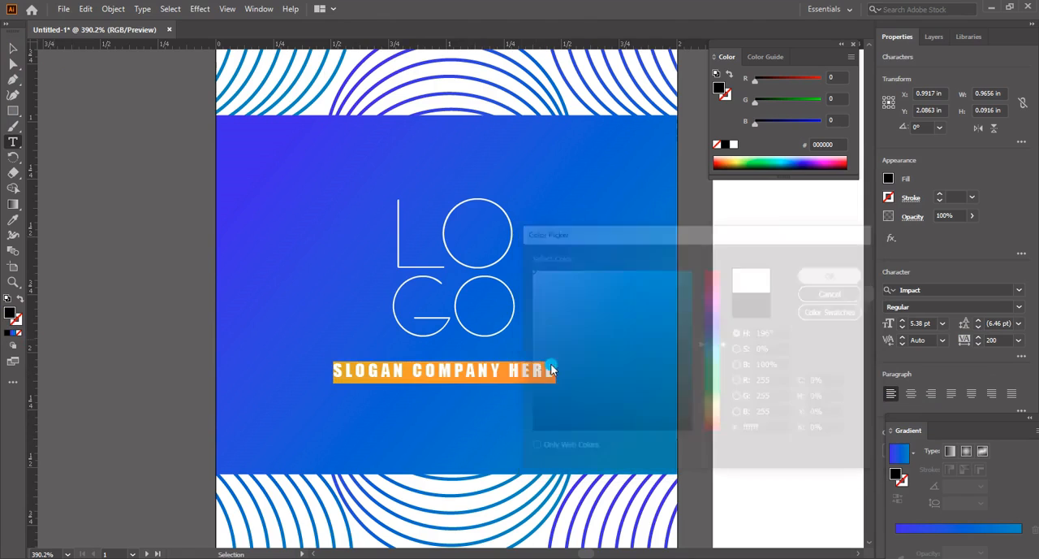
click(504, 370)
click(11, 54)
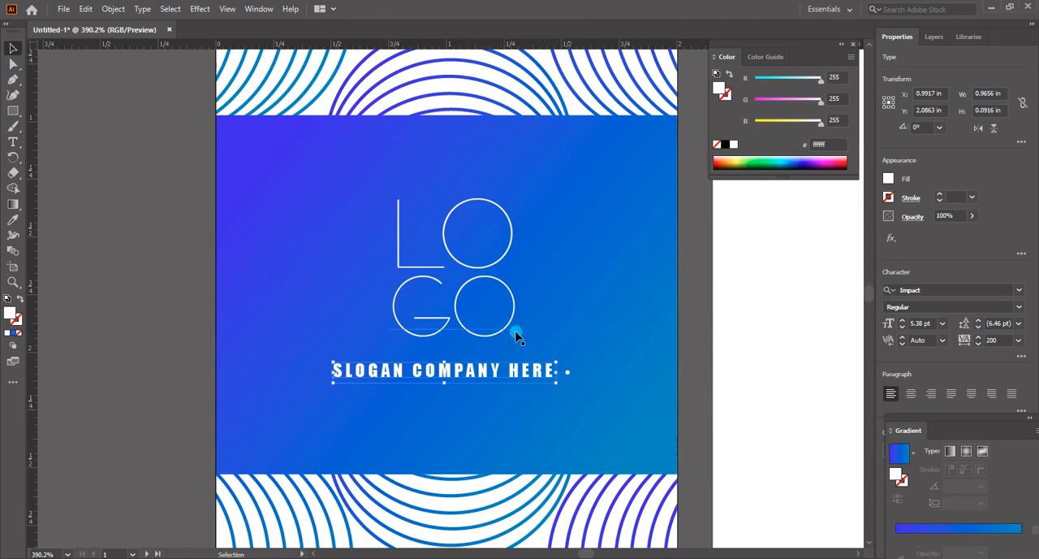
Shift the slogan slightly right and down so it sits centred under the GO letters
key(a)
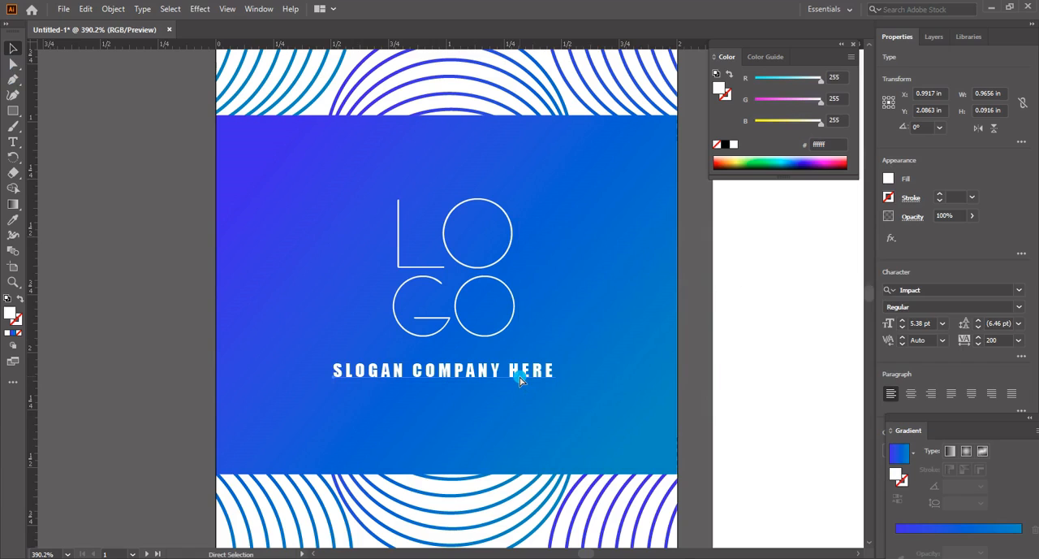
drag(520, 378, 530, 384)
click(592, 306)
Draw a square about 0.49 in wide on the gradient band and place it left of the LO letters
key(m)
drag(277, 148, 389, 256)
key(v)
drag(348, 213, 335, 245)
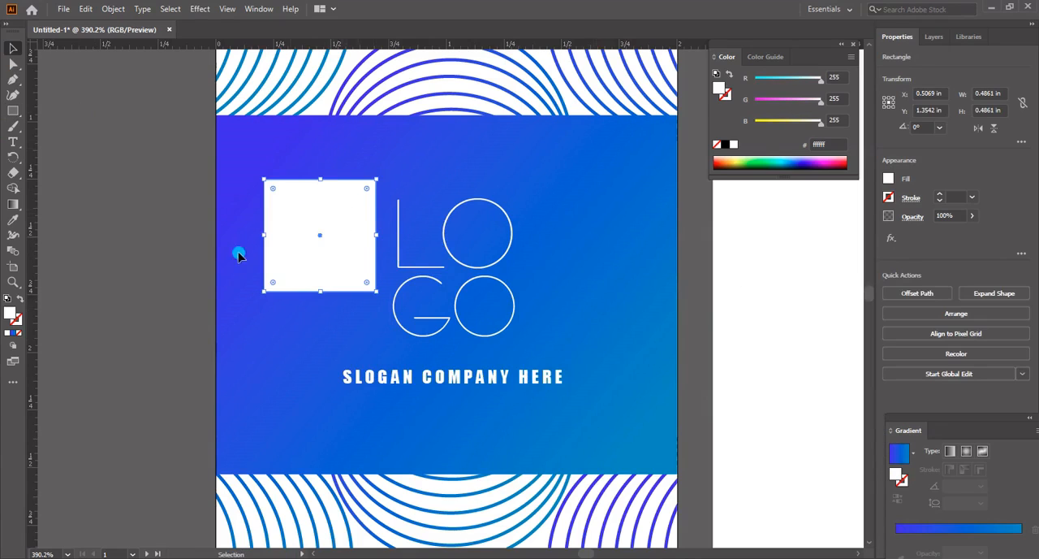
Remove the square's fill and give it a white ffffff stroke of 0.5 pt
click(21, 333)
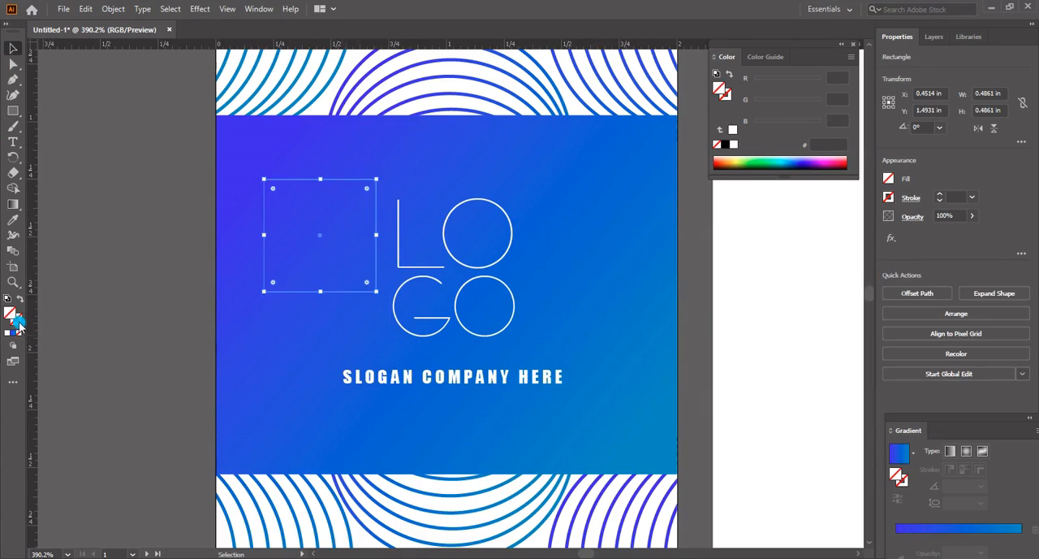
double_click(19, 323)
click(529, 269)
click(829, 277)
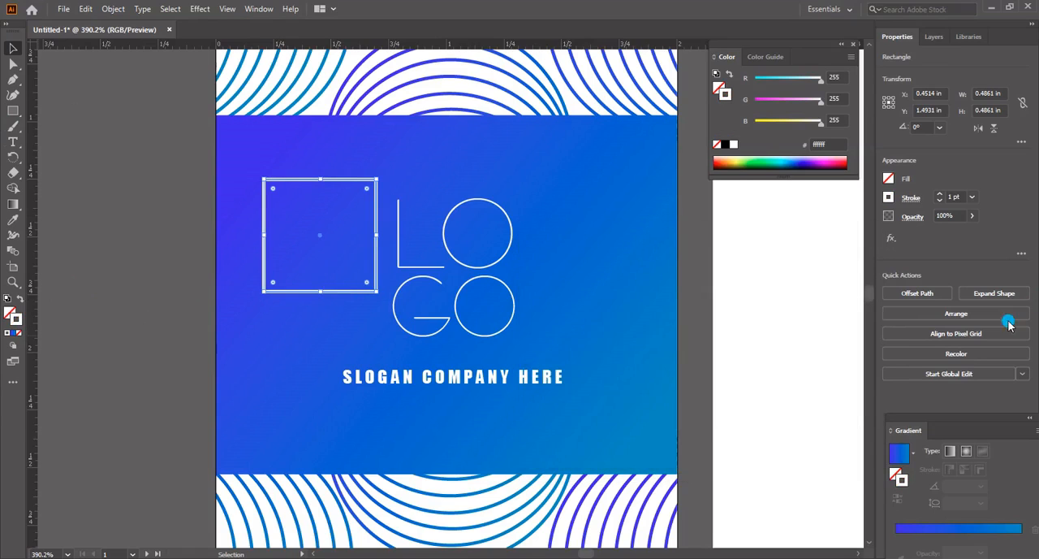
click(981, 204)
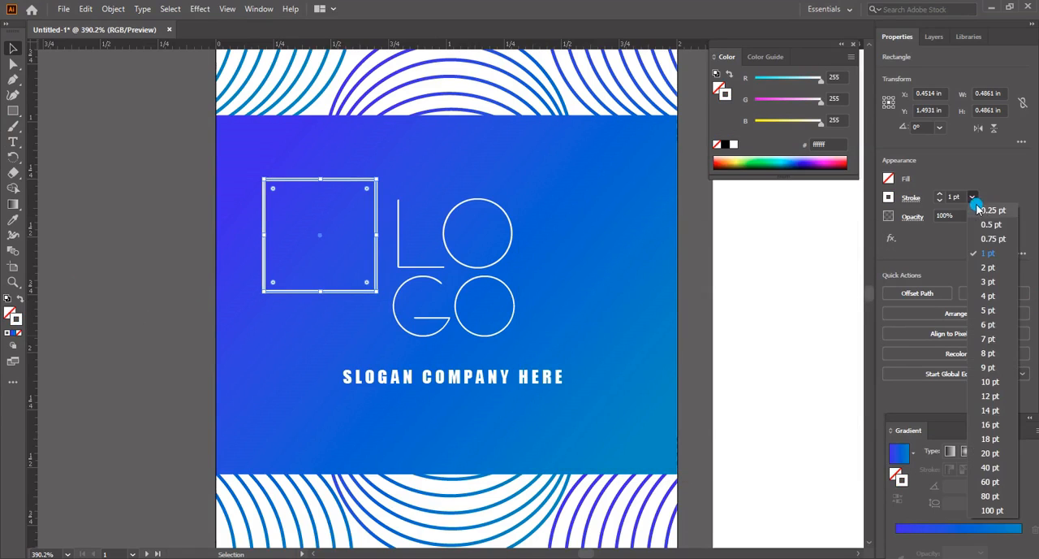
click(993, 223)
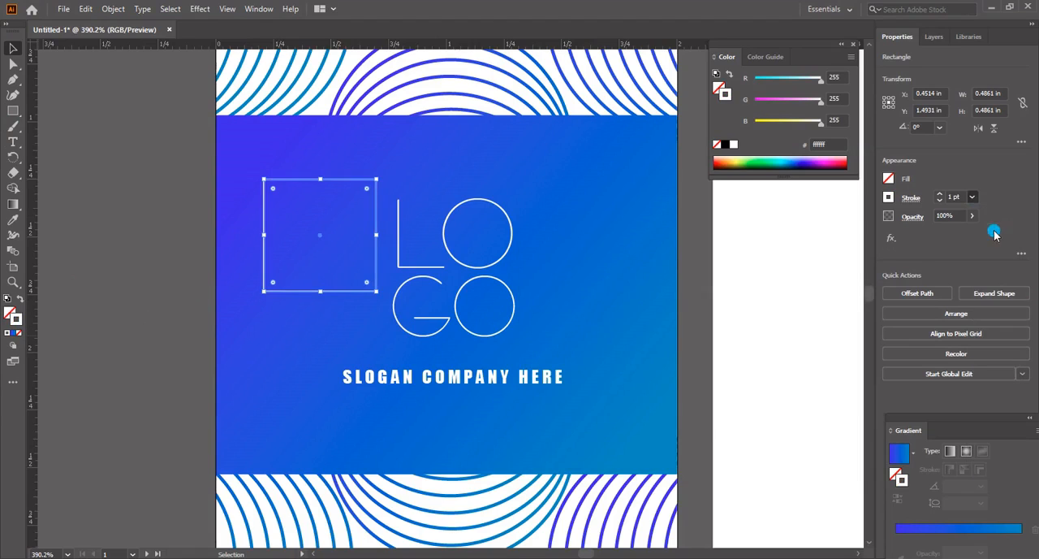
Move the outlined square up and left toward the gradient band's upper left corner
click(327, 217)
click(324, 179)
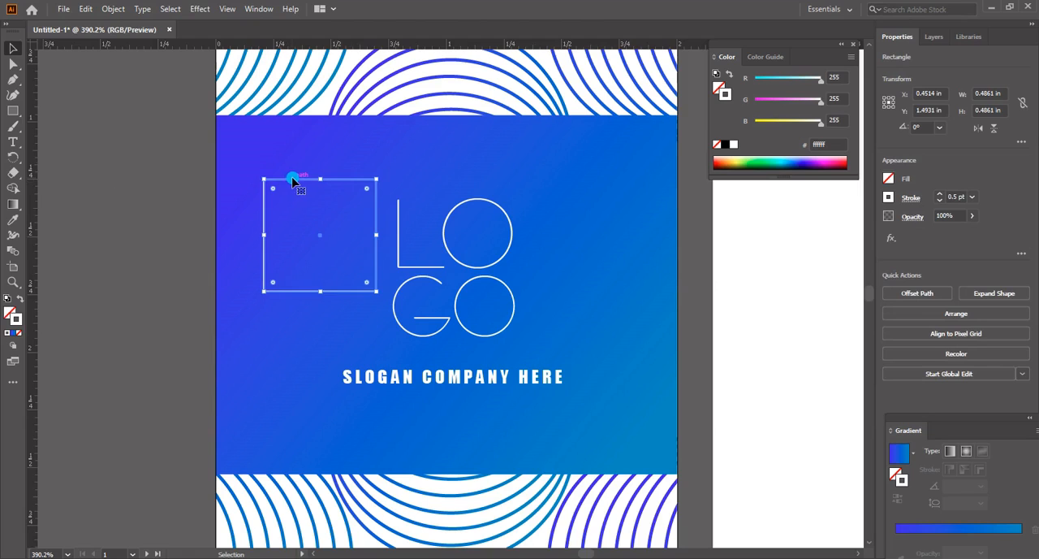
drag(293, 181, 272, 156)
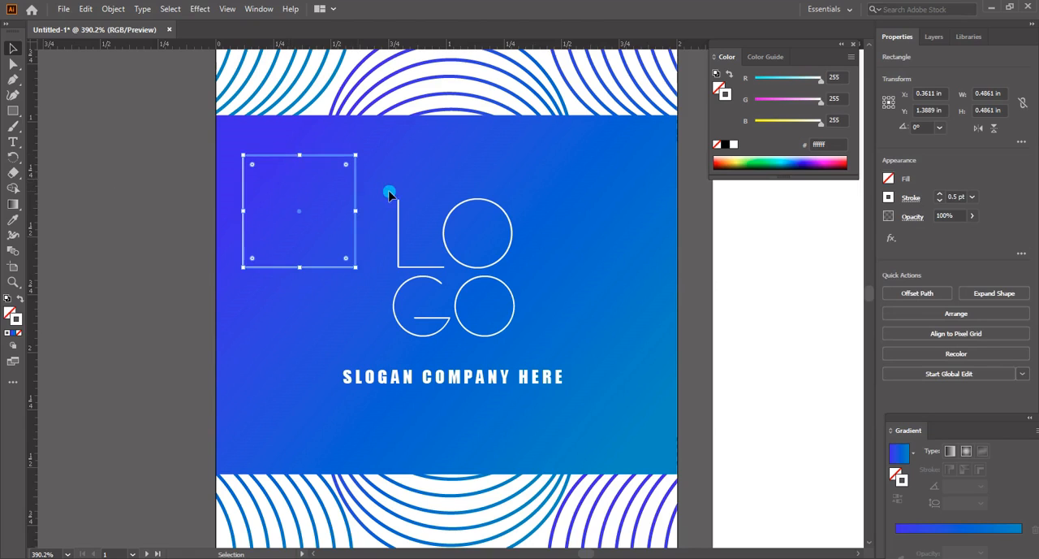
click(305, 214)
Draw a rectangle about 0.61 × 0.24 in covering only the upper part of the outlined square
drag(13, 111, 49, 111)
drag(371, 299, 232, 188)
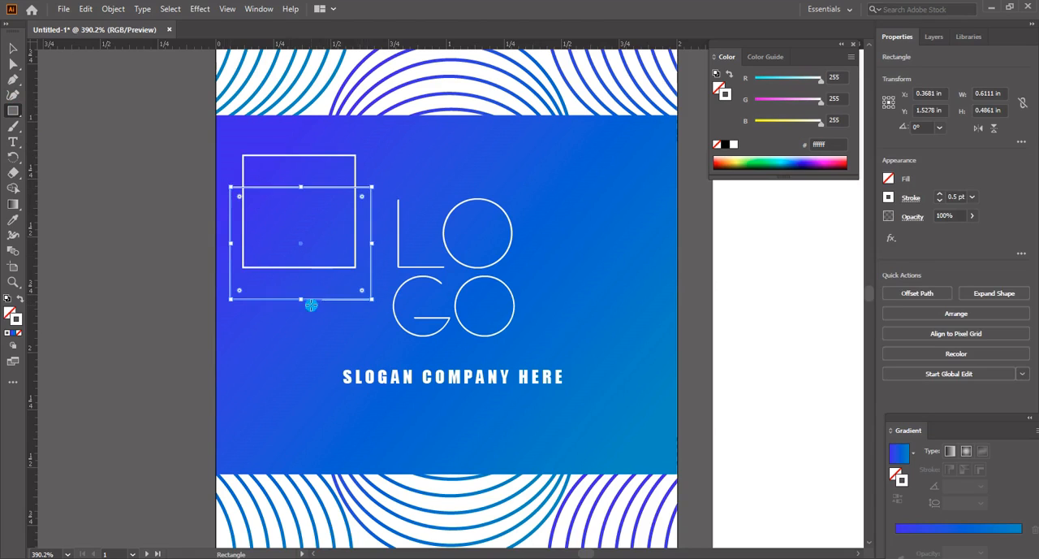
drag(305, 300, 303, 132)
Clip the outlined square with the overlapping rectangle using a clipping mask, leaving an open-bottomed bracket
key(v)
shift+click(355, 223)
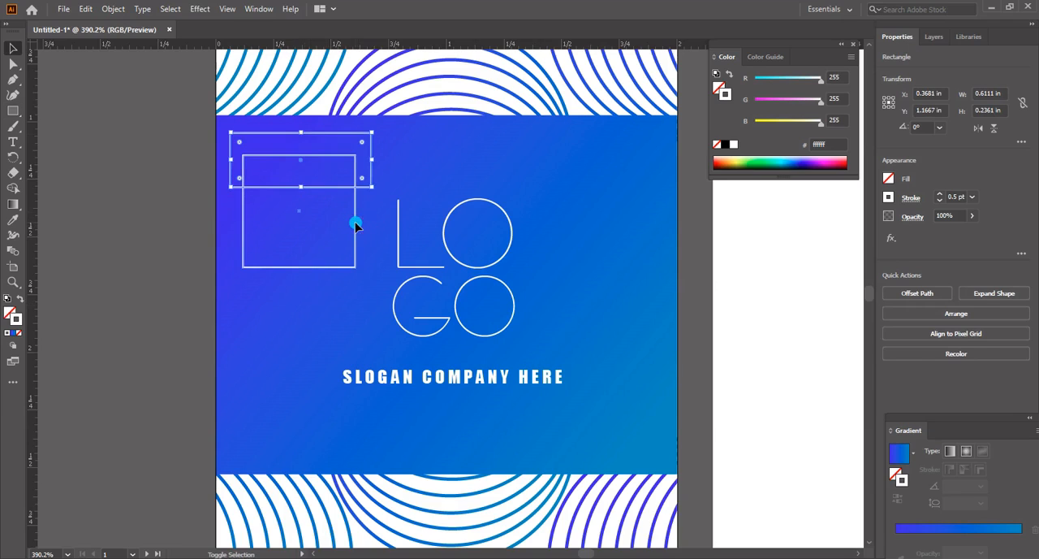
right_click(356, 223)
click(405, 363)
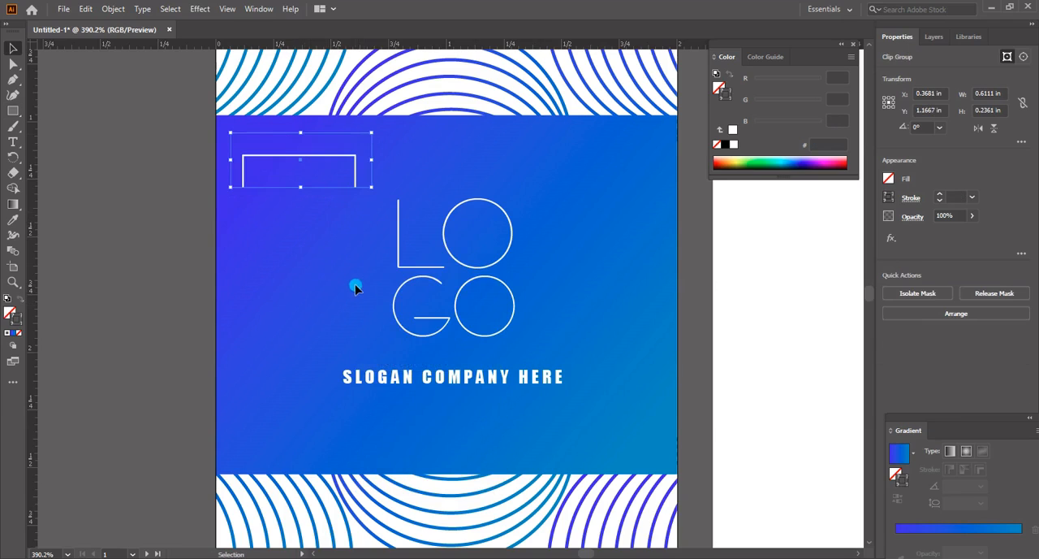
Move the clipped bracket over the LO letters and scale it proportionally to about 0.85 in wide
click(337, 198)
drag(329, 158, 480, 197)
drag(530, 285, 529, 284)
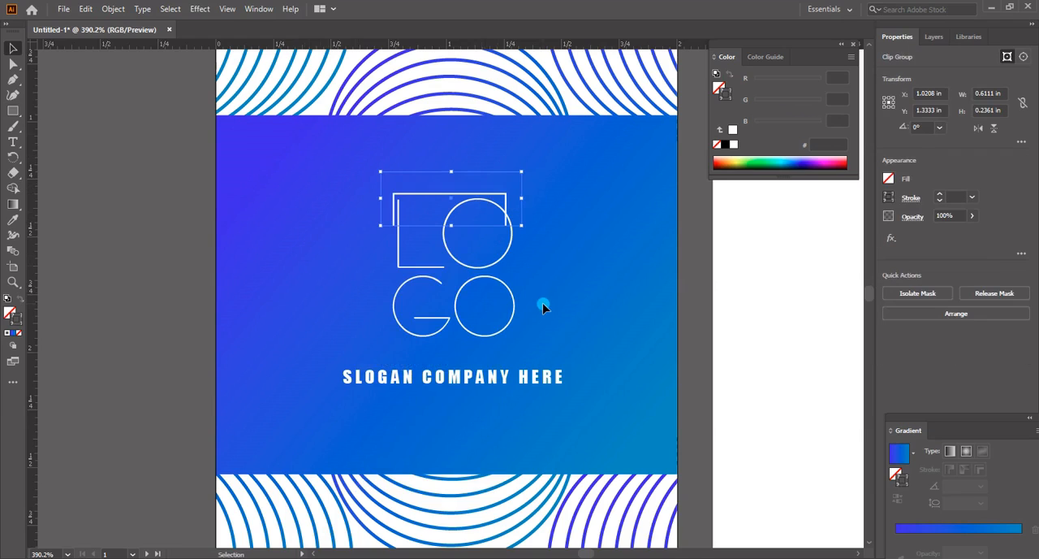
drag(521, 225, 550, 241)
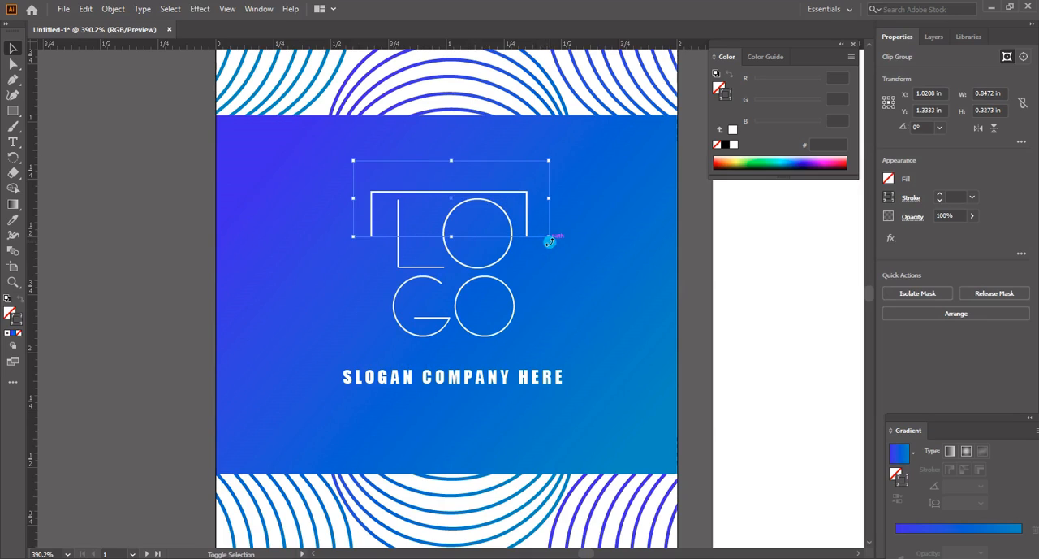
Nudge the bracket up and slightly right so it frames the top of the LO letters
key(Up)
key(Up)
key(Up)
key(Up)
key(Right)
key(Right)
key(Down)
key(Down)
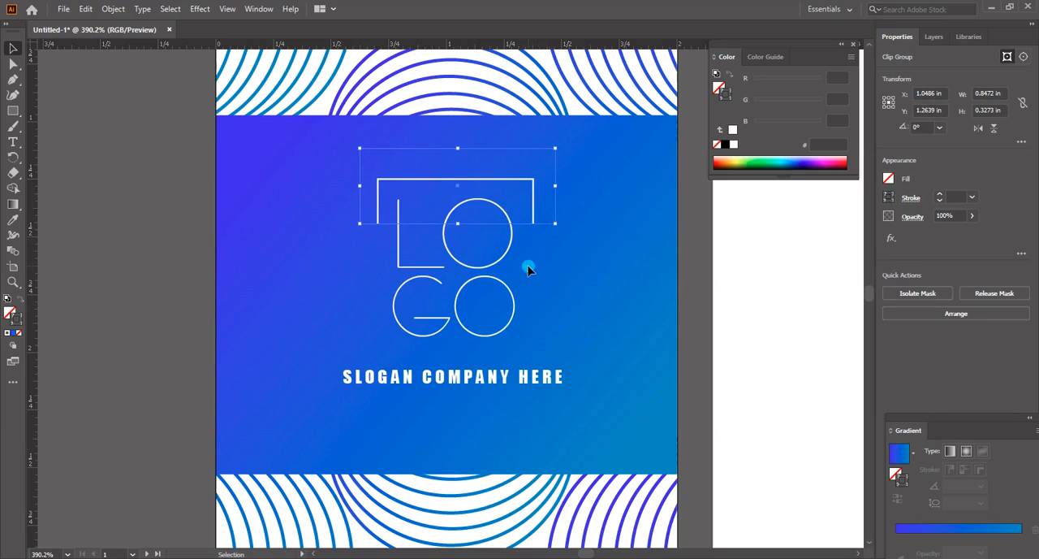
Paste a copy of the clipped bracket and rotate it 180°
key(ctrl+v)
right_click(532, 267)
mouse_move(642, 411)
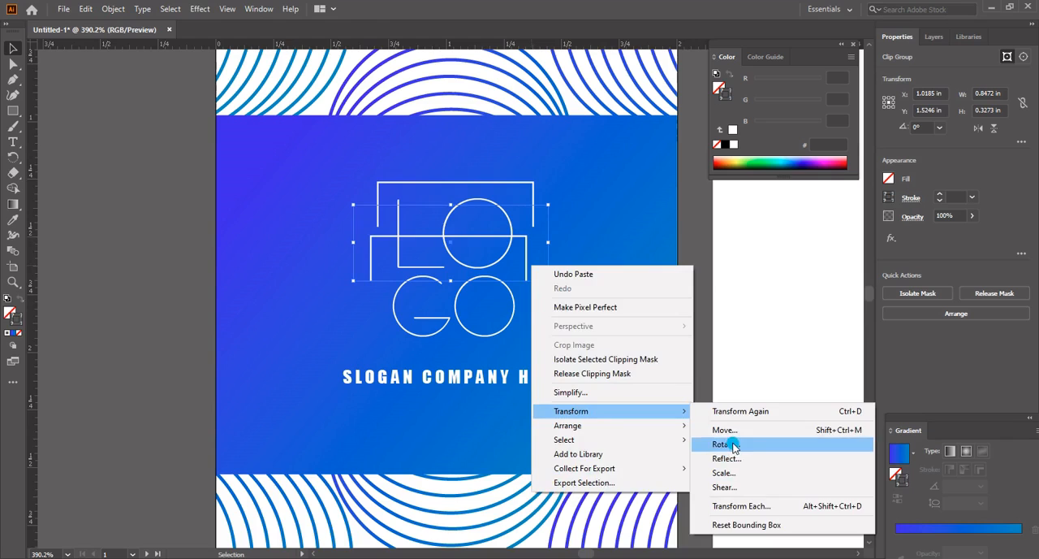
click(726, 444)
drag(709, 322, 703, 335)
scroll(745, 325, down, 4)
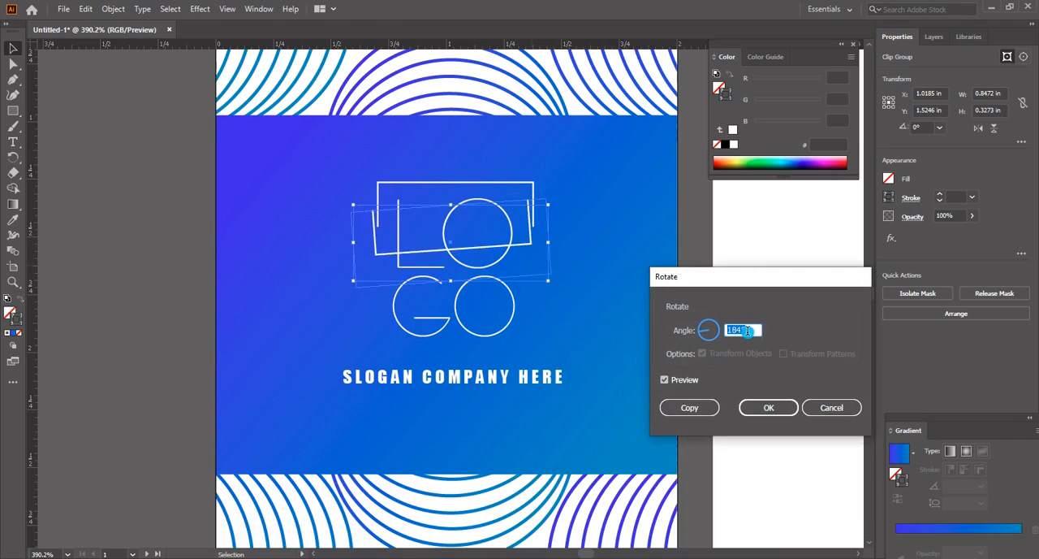
click(765, 407)
Move the rotated bracket below the GO letters and place a vertical guide beside the brackets' left edges
drag(538, 285, 538, 376)
drag(32, 454, 375, 431)
drag(382, 360, 380, 357)
key(ctrl+z)
click(634, 352)
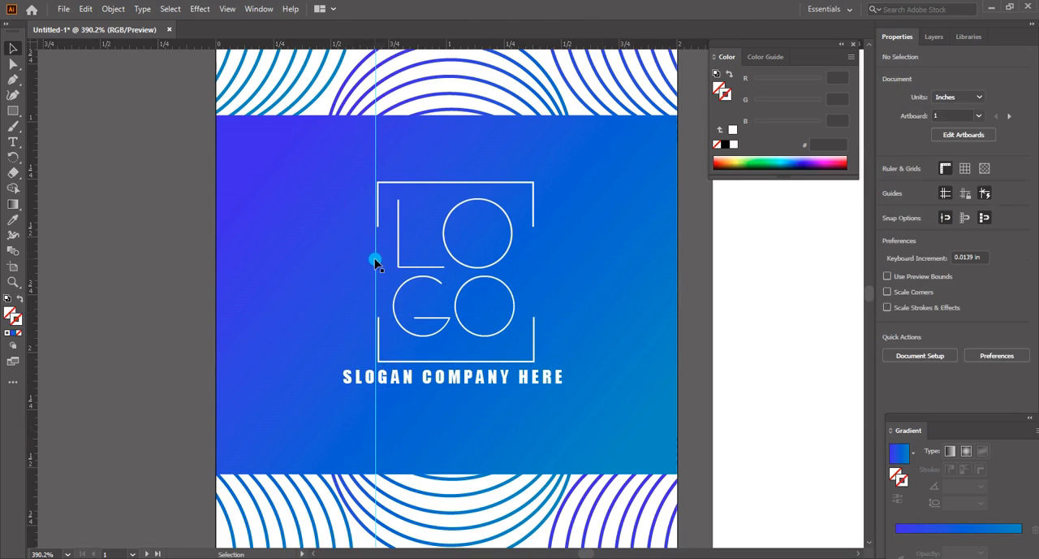
Move the vertical guide off the artboard to its left
drag(361, 142, 79, 170)
key(Delete)
key(ctrl+z)
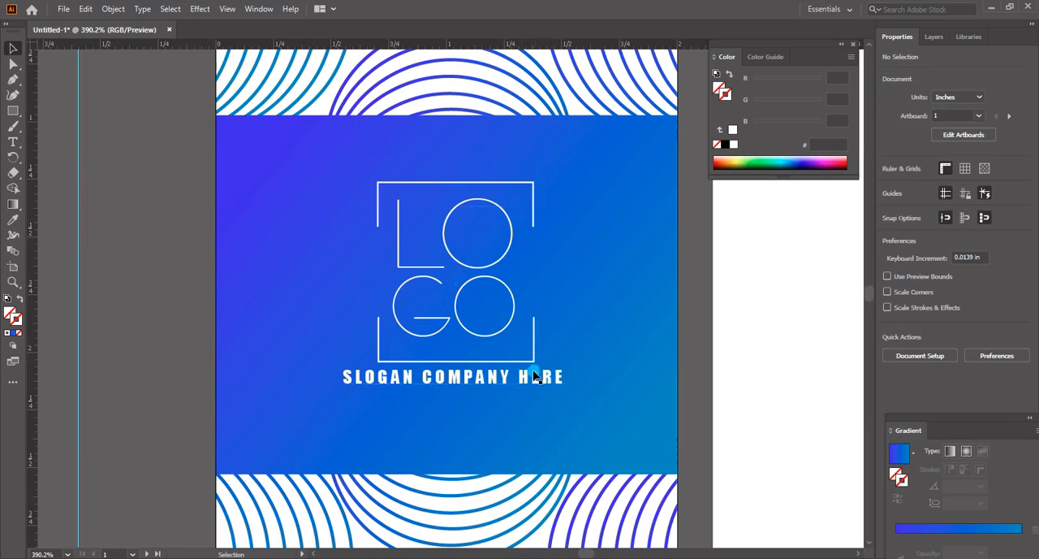
Raise the lower bracket closer to the GO letters and widen both brackets to about 0.87 in each
click(539, 364)
drag(540, 365, 540, 356)
shift+click(532, 223)
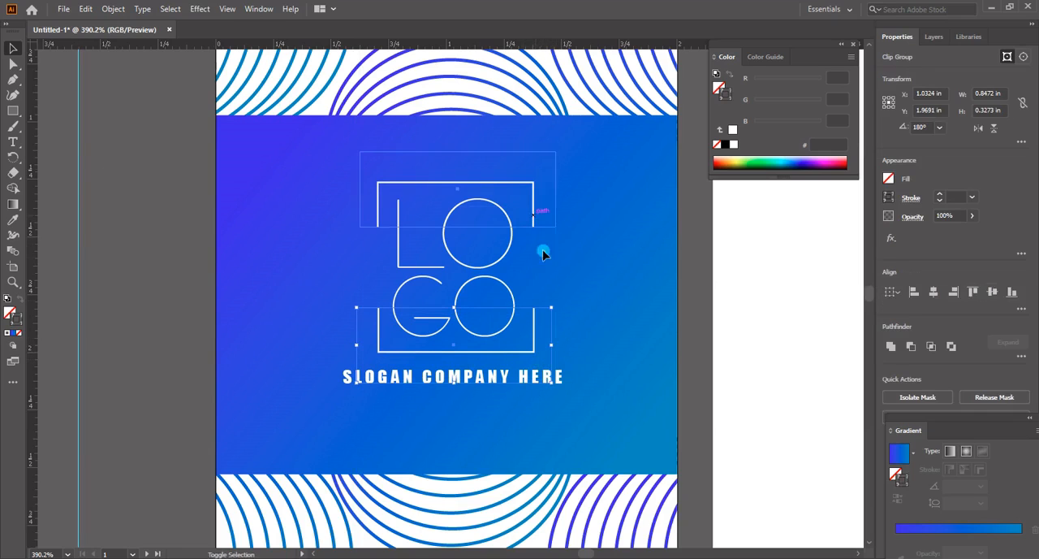
drag(555, 275, 558, 267)
click(634, 344)
click(535, 350)
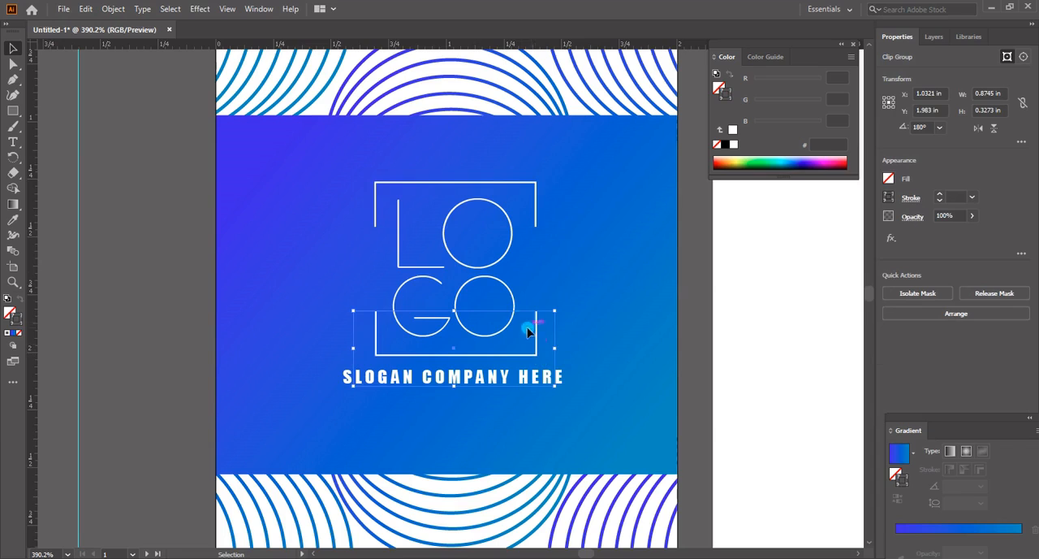
shift+click(535, 209)
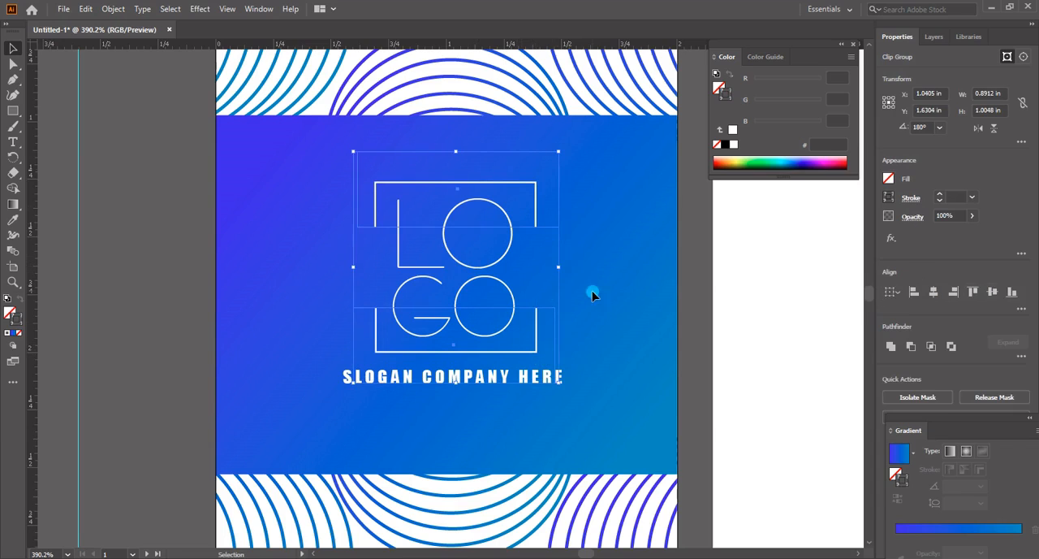
Nudge the slogan text slightly right and up so it sits centered just under the lower bracket
click(533, 408)
click(533, 379)
key(Right)
key(Right)
key(Up)
key(Up)
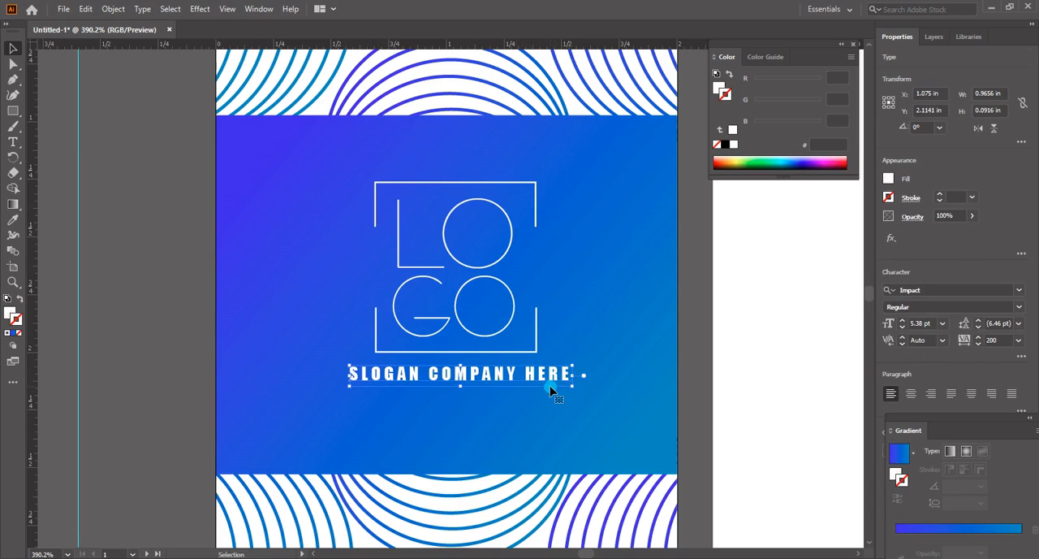
key(Down)
click(577, 420)
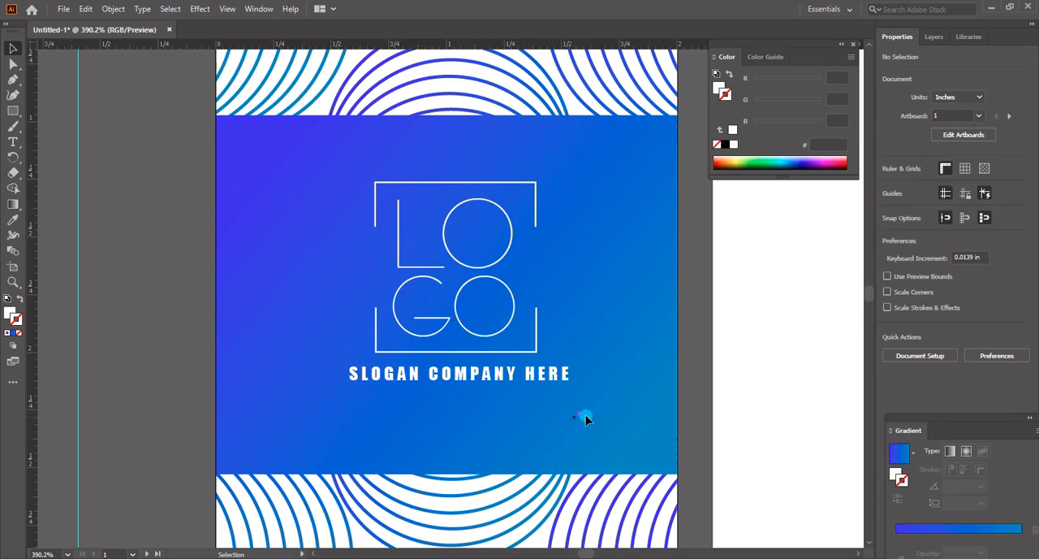
Shift the brackets, logo letters and slogan down slightly and group them
drag(332, 162, 541, 341)
key(Down)
key(Down)
key(Down)
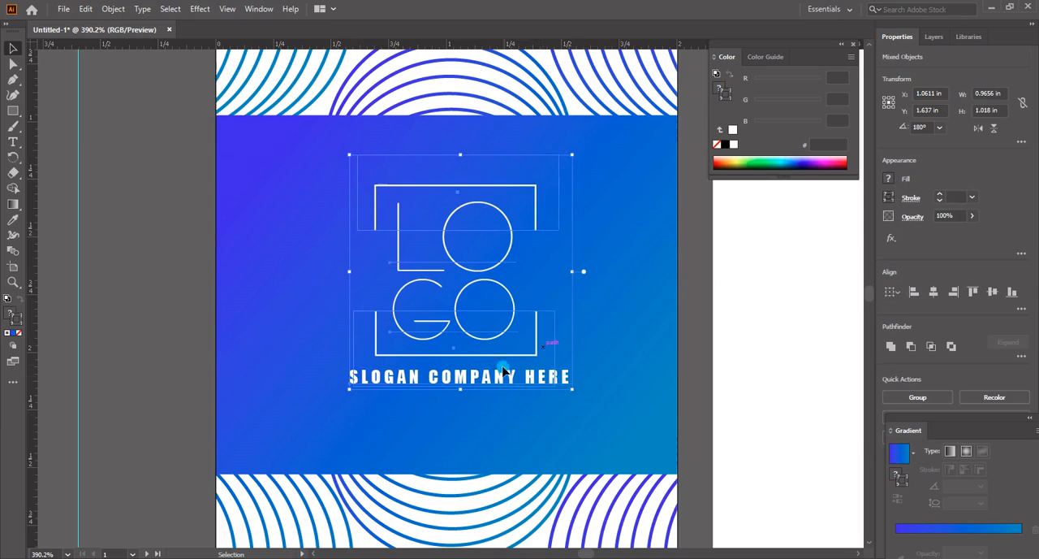
right_click(505, 374)
click(546, 262)
Fine-tune the grouped logo and slogan's position so they sit centered in the gradient band
key(Down)
key(Down)
key(Down)
key(Down)
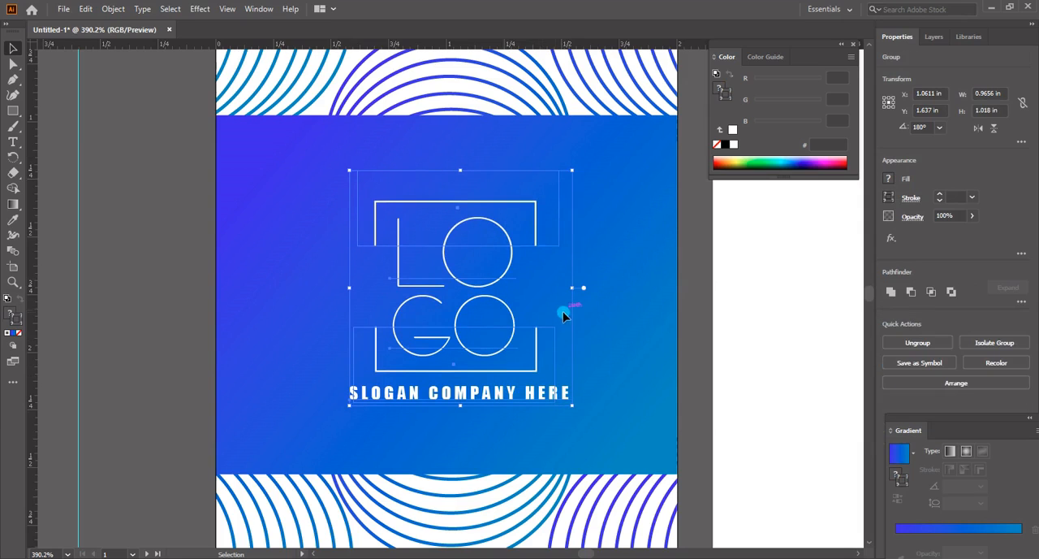
key(Up)
key(Up)
drag(459, 277, 463, 281)
key(Left)
key(Left)
key(Right)
click(600, 389)
Unlock the gradient band and paste a copy of it over toward the second artboard
ctrl+alt+click(552, 309)
ctrl+alt+click(552, 309)
drag(574, 280, 548, 309)
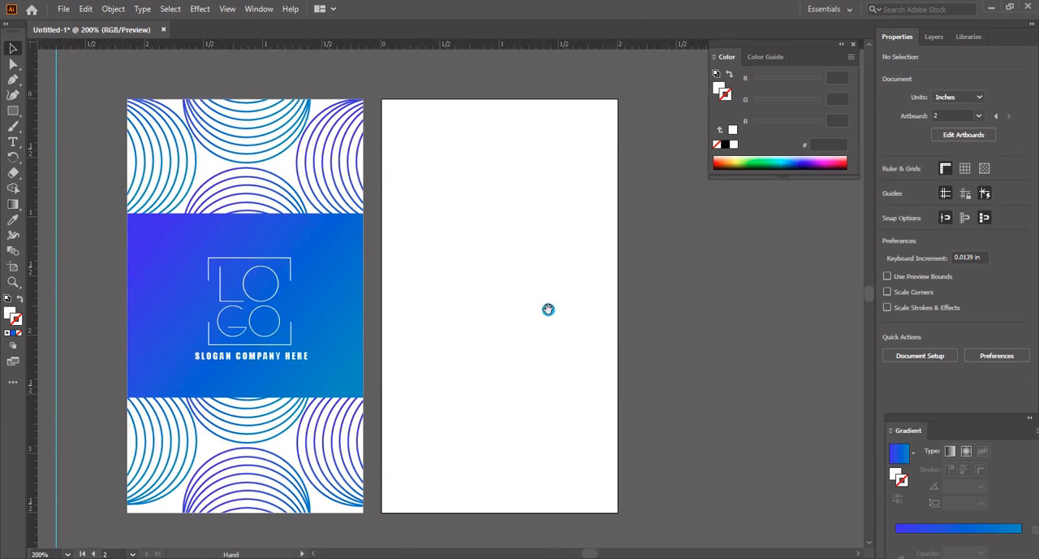
click(13, 48)
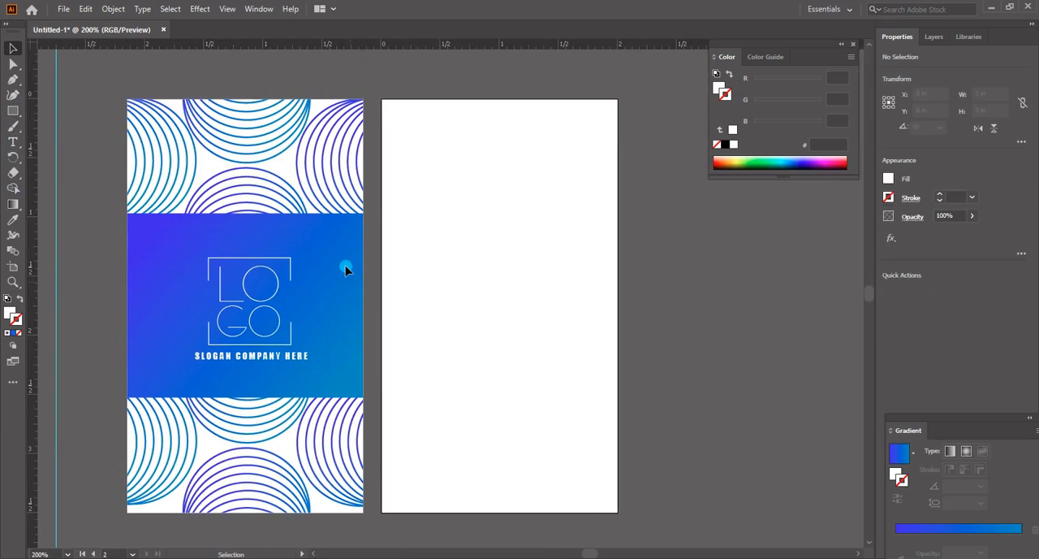
click(345, 269)
click(935, 37)
click(901, 99)
click(399, 276)
click(360, 274)
key(ctrl+c)
key(ctrl+v)
drag(487, 311, 520, 316)
click(318, 255)
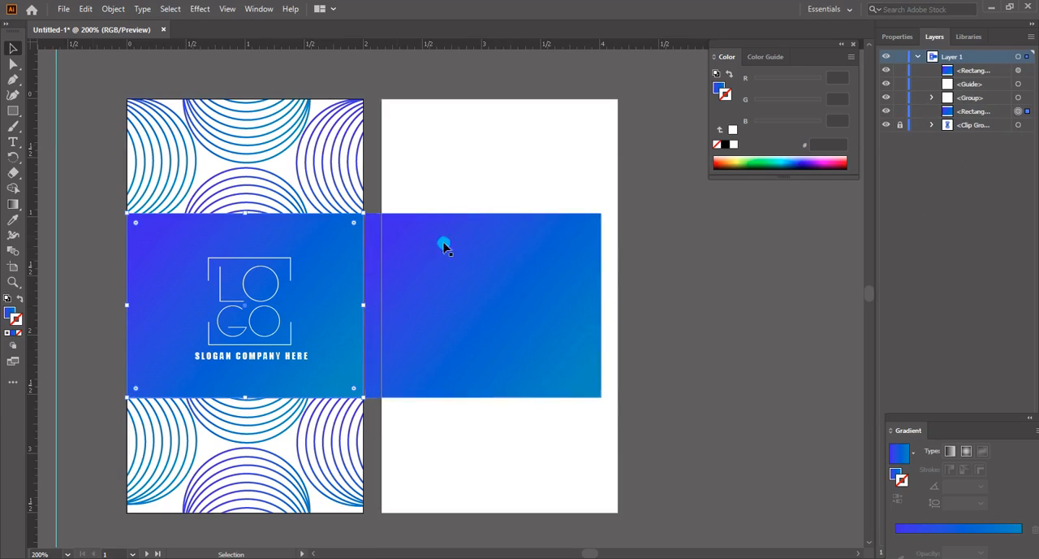
Align the copied band to the second artboard's width and stretch it over roughly the artboard's lower two-thirds
drag(482, 304, 509, 257)
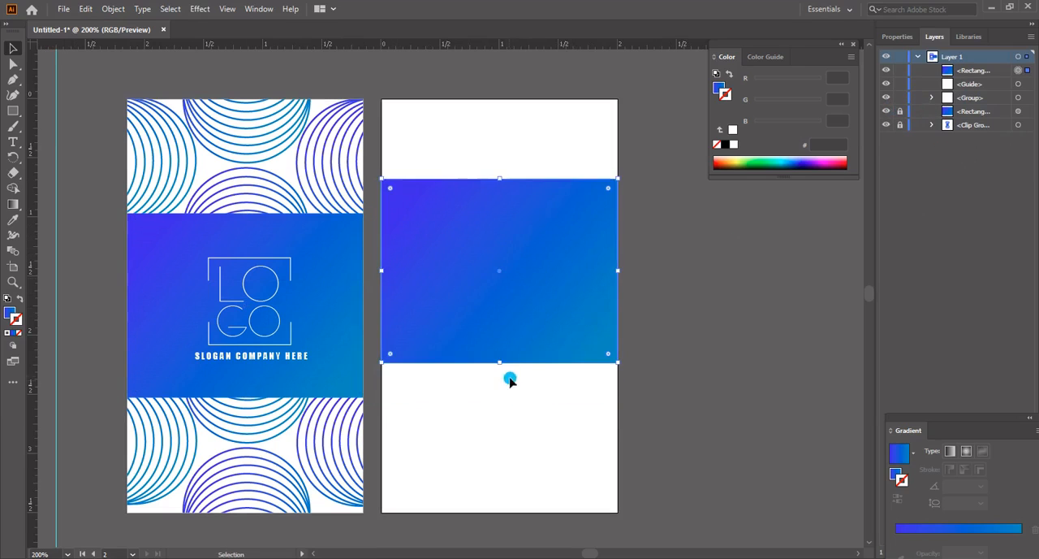
drag(502, 362, 525, 512)
drag(499, 176, 506, 225)
Copy the clipped circle pattern onto the second artboard and send the copy to the back
click(274, 167)
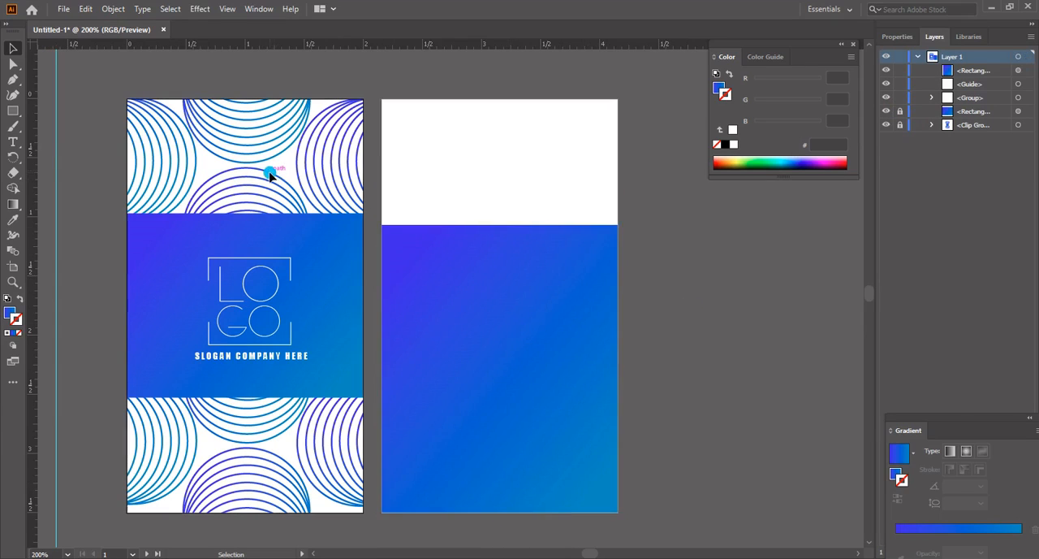
click(320, 157)
key(ctrl+c)
key(ctrl+v)
drag(501, 225, 615, 240)
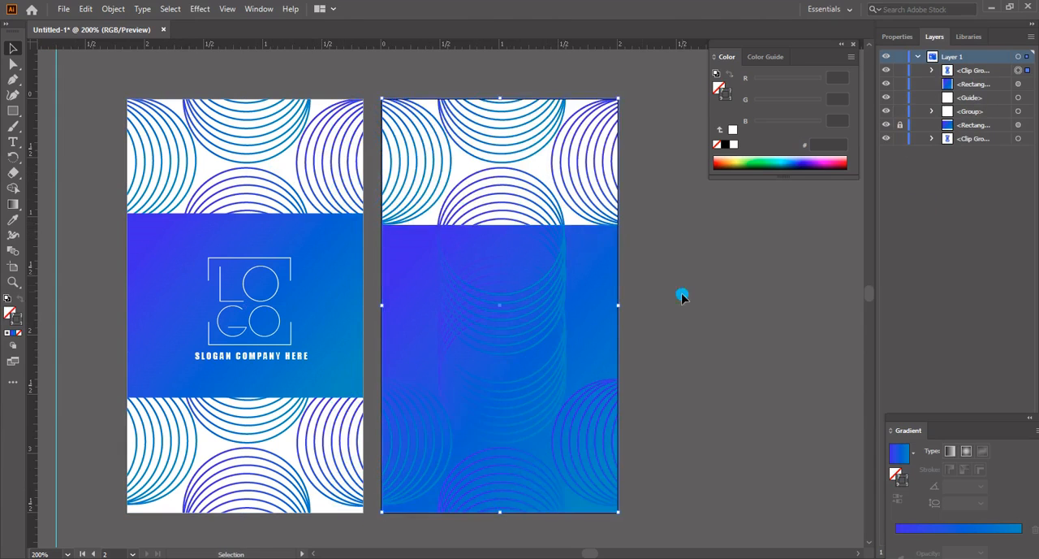
key(ctrl+shift+bracketleft)
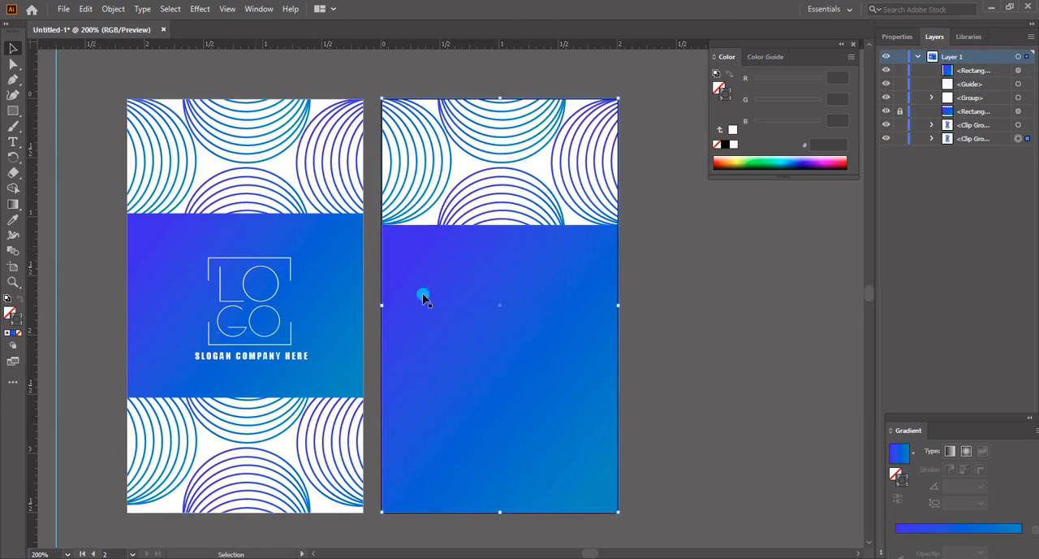
Lower the upper edge of the second artboard's band slightly, and lock that band and its circle pattern
click(519, 272)
mouse_move(499, 225)
mouse_down()
mouse_move(499, 245)
mouse_move(496, 232)
mouse_move(512, 235)
mouse_up()
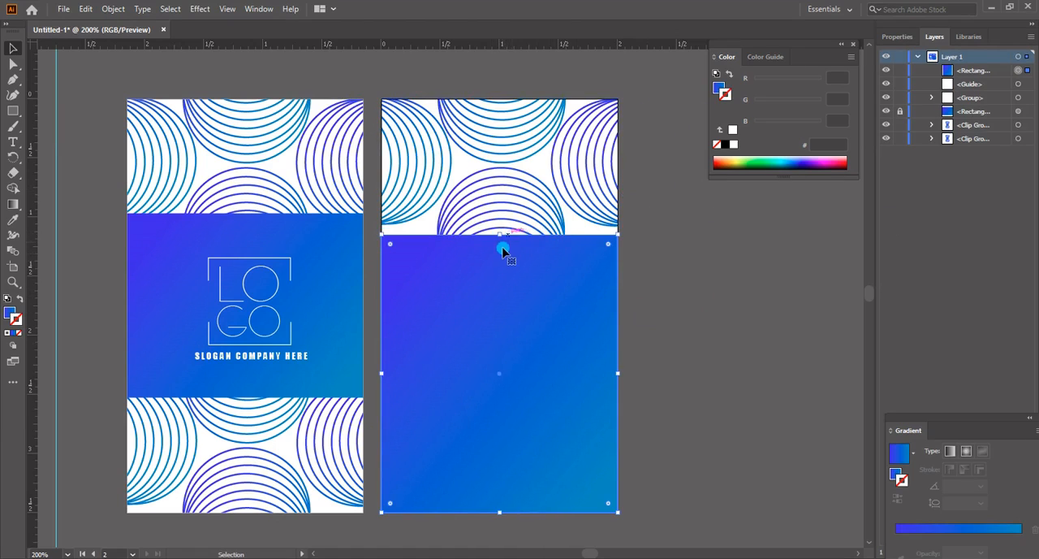
click(635, 350)
click(600, 354)
click(899, 71)
click(557, 203)
click(903, 138)
Paste a copy of the logo group onto the second artboard's band, scaled down to about 70%
click(248, 297)
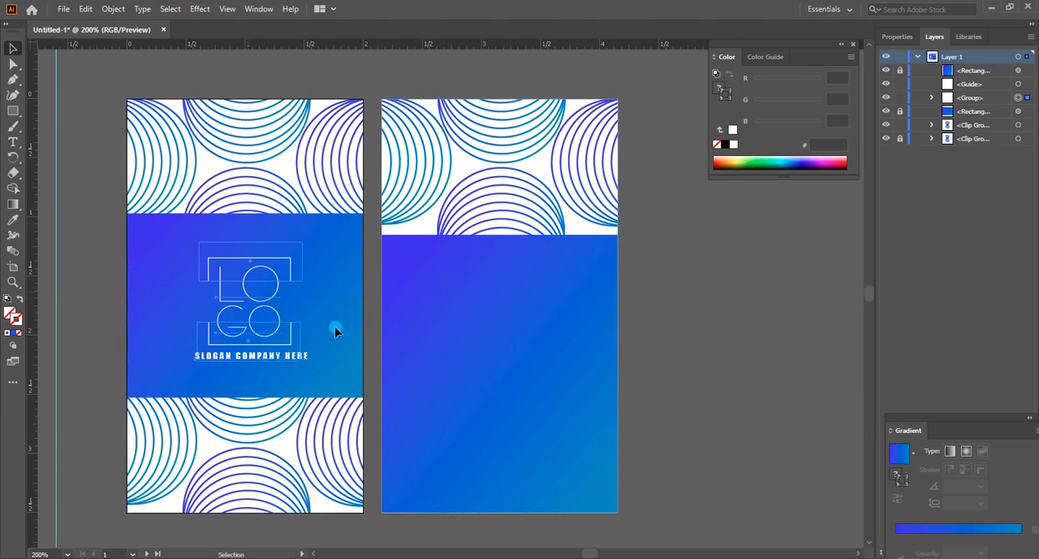
key(a)
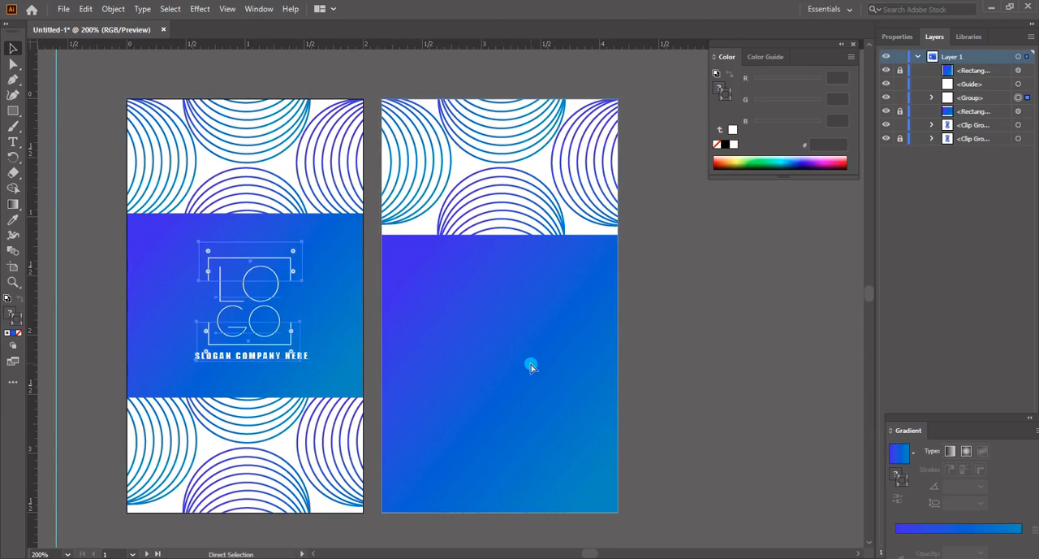
key(v)
key(ctrl+v)
drag(476, 352, 522, 365)
Nudge the smaller logo up so it sits horizontally centered in the upper part of the second artboard's band
key(Up)
key(Up)
key(Up)
key(Up)
key(Right)
key(Right)
key(Left)
key(Left)
key(Up)
key(Up)
click(631, 362)
Set the font size of the LO letters in the second artboard's logo to 20.07 pt
key(z)
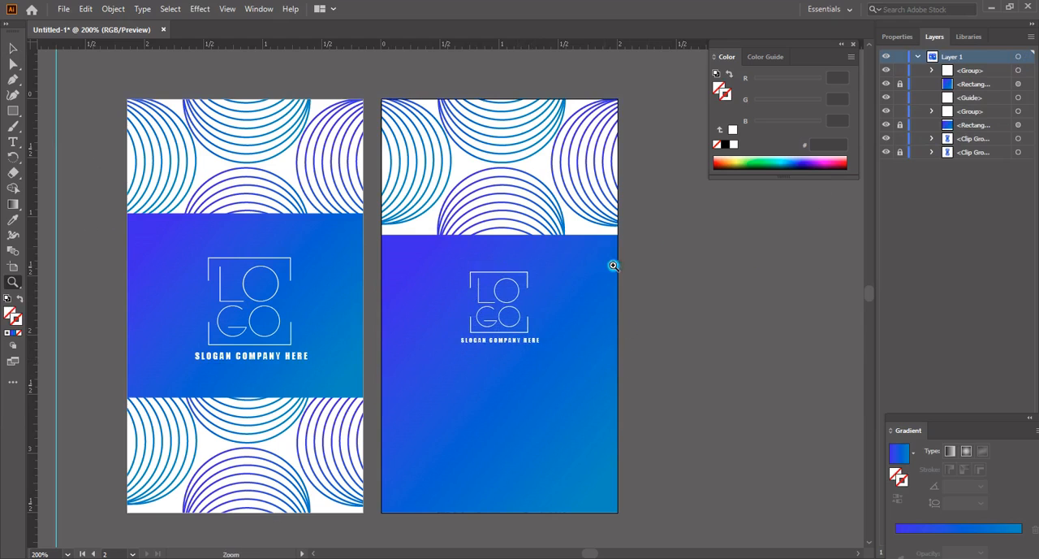
drag(613, 219, 448, 419)
key(space)
drag(499, 363, 581, 320)
key(t)
drag(404, 183, 477, 234)
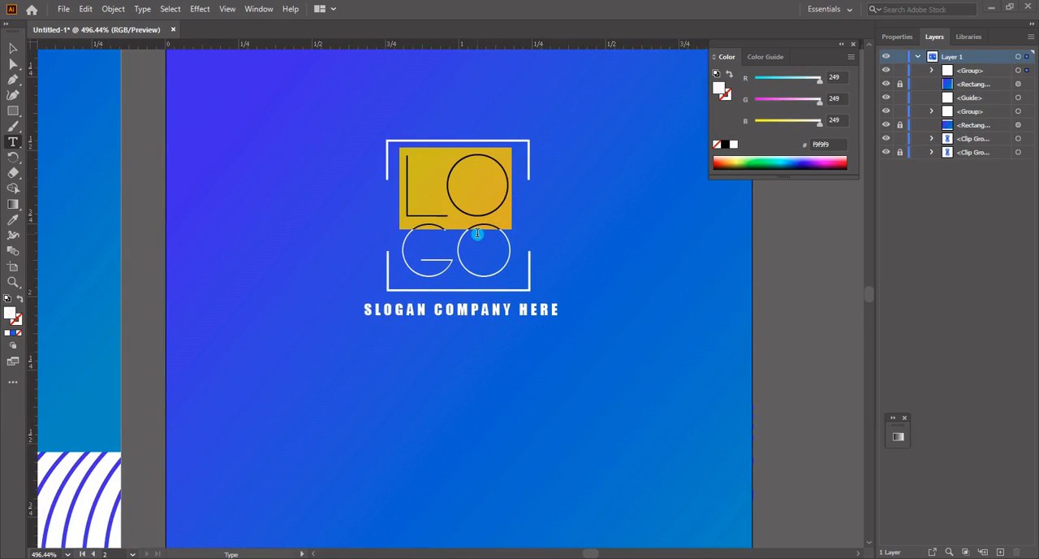
click(897, 36)
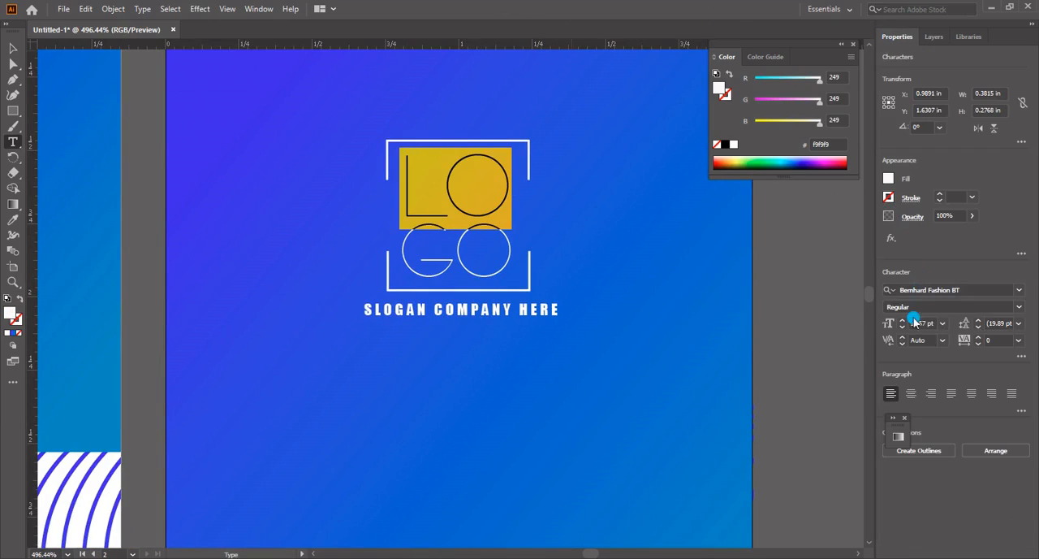
double_click(925, 324)
text(20)
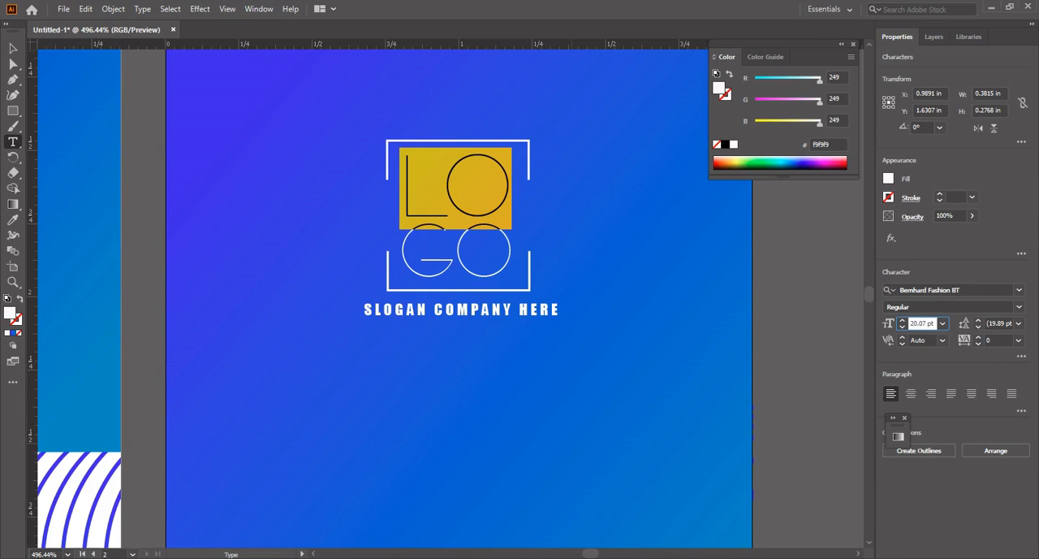
click(872, 326)
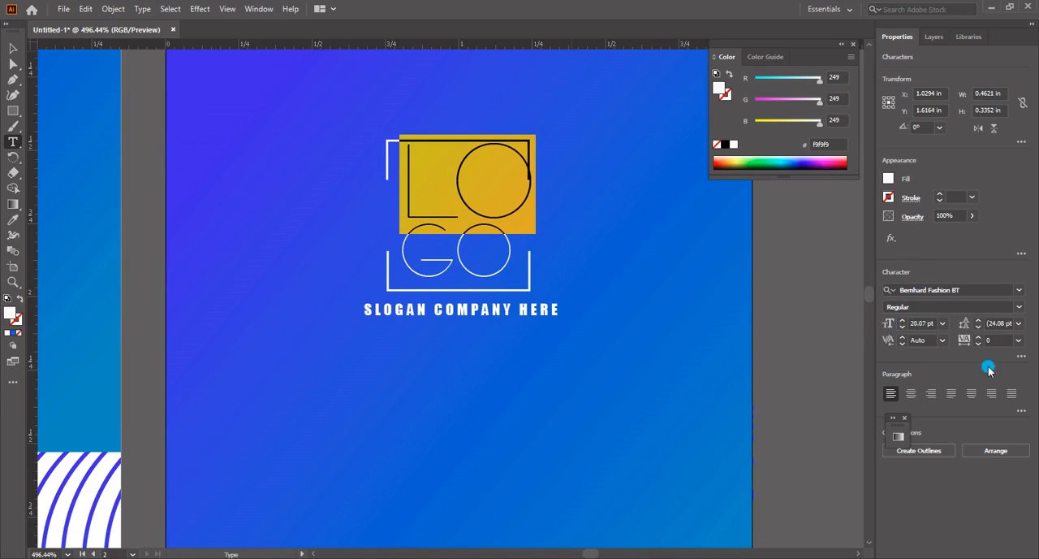
Set the LO letters' leading to 24.08 pt and their tracking to 17
click(990, 323)
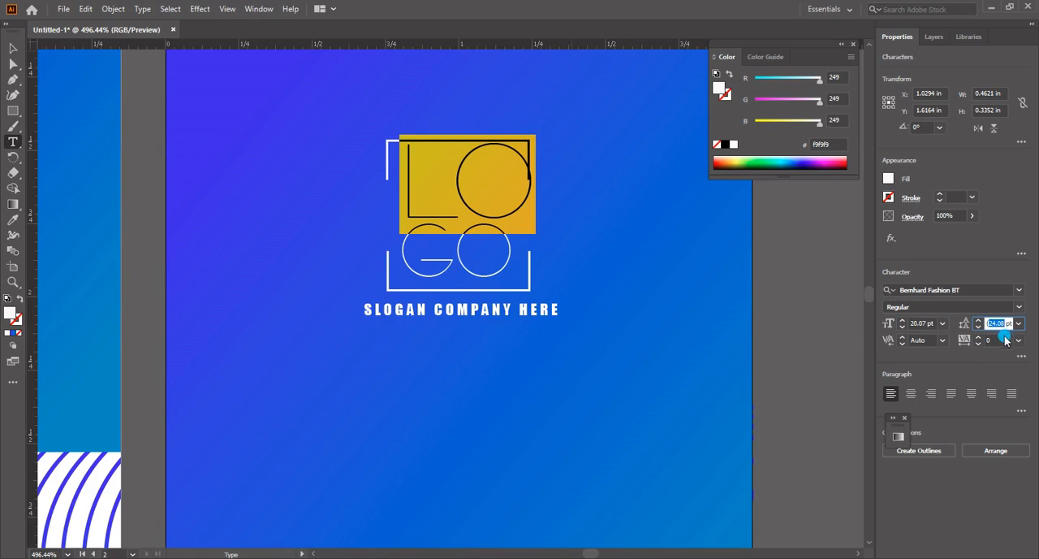
click(994, 340)
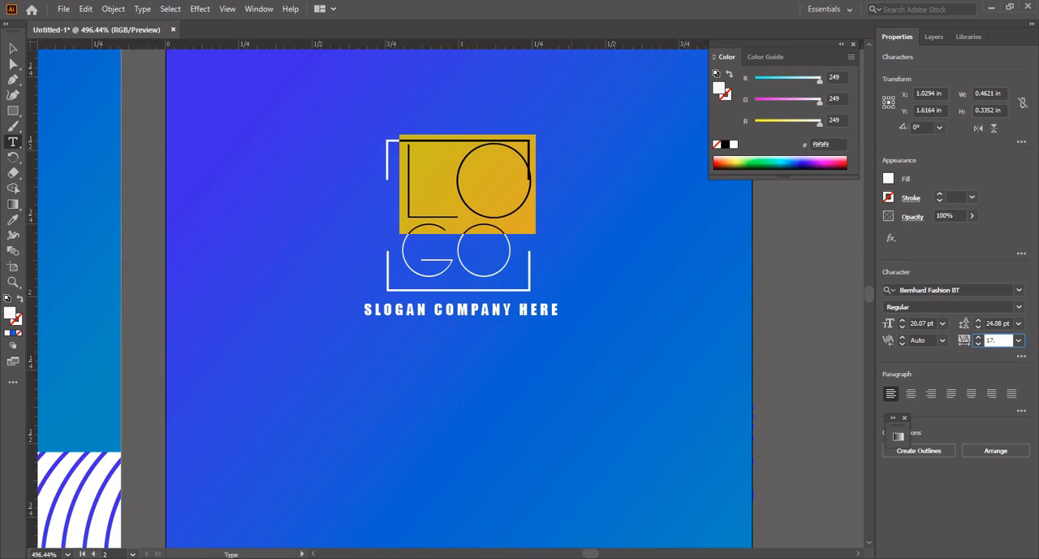
key(Return)
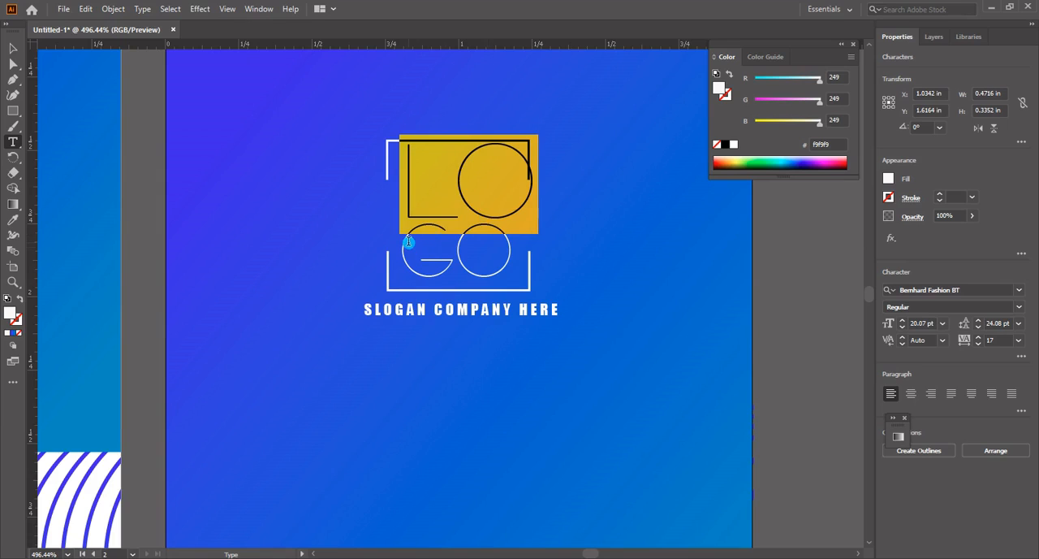
Place a vertical guide at 1.25 in, touching the right edge of the enlarged O
drag(408, 242, 497, 283)
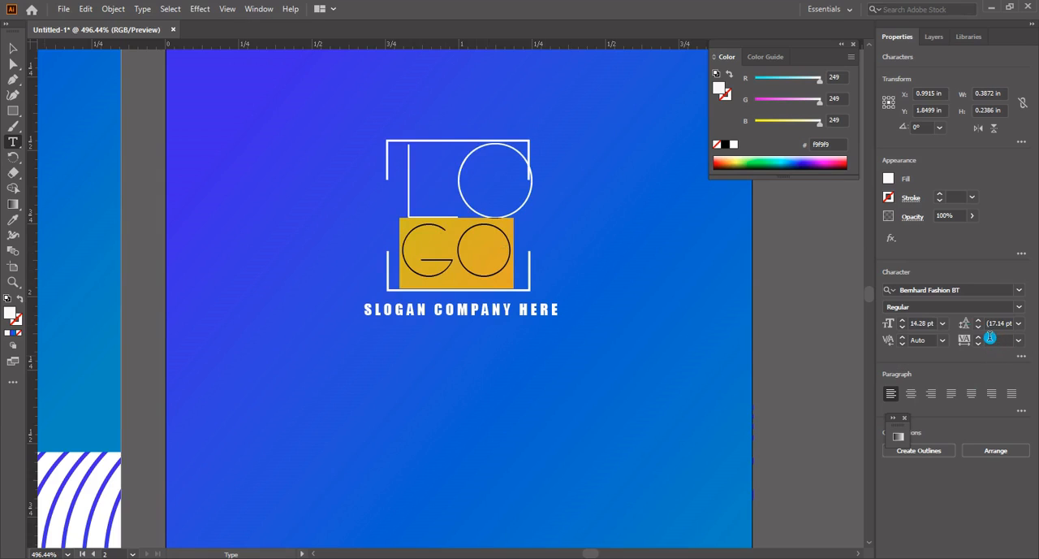
click(13, 48)
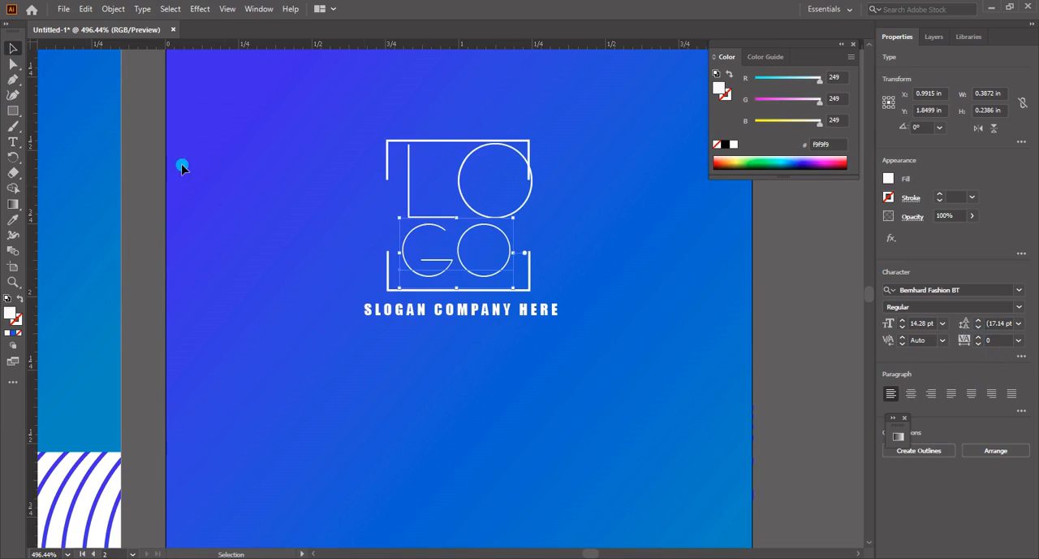
drag(35, 347, 533, 366)
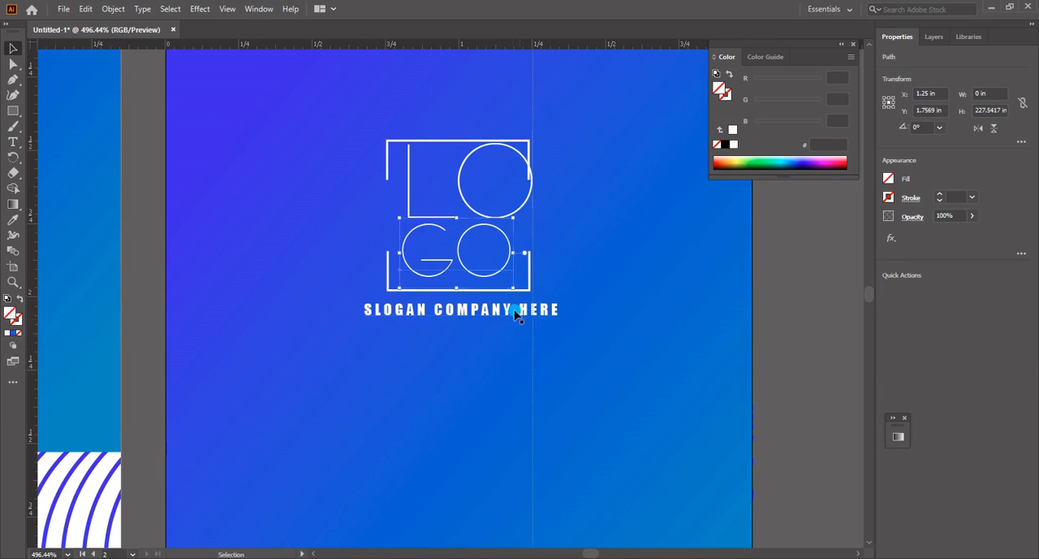
Ungroup the logo copy on the second artboard
click(510, 268)
click(535, 277)
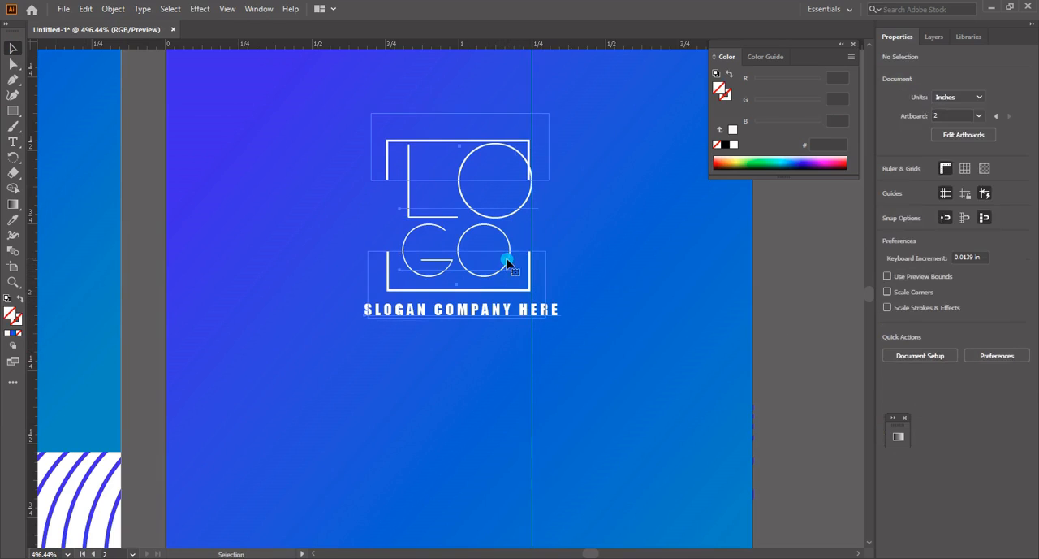
right_click(507, 256)
click(545, 364)
click(589, 322)
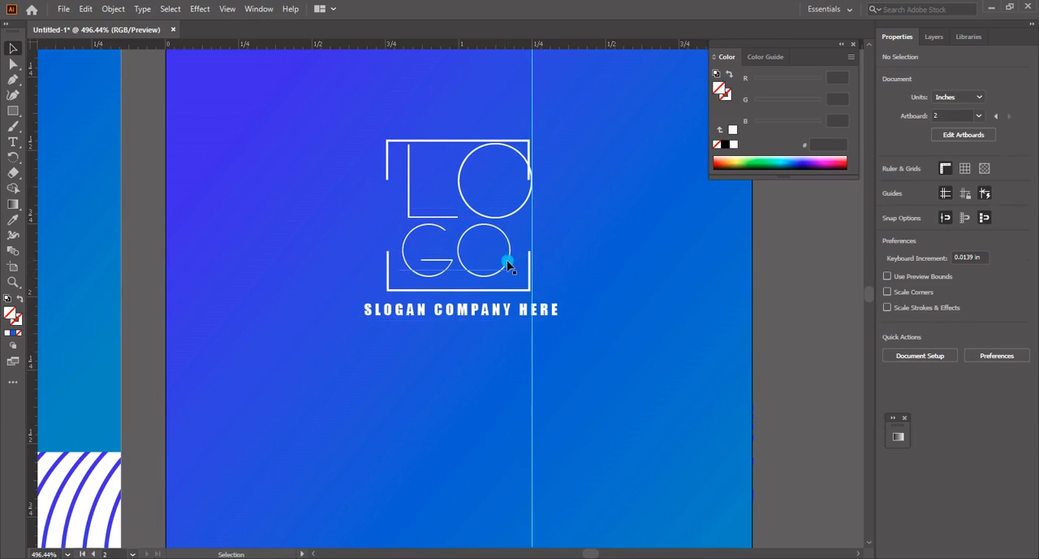
Set the GO letters in the second artboard's logo to a 14.97 pt font size and a tracking of 17
click(516, 289)
drag(516, 289, 402, 271)
double_click(483, 271)
click(985, 341)
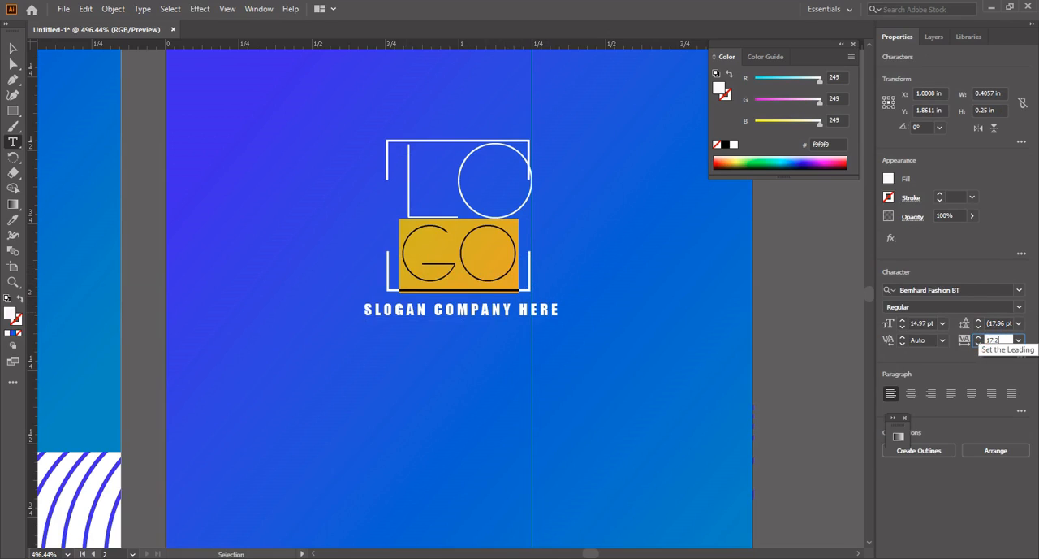
click(996, 333)
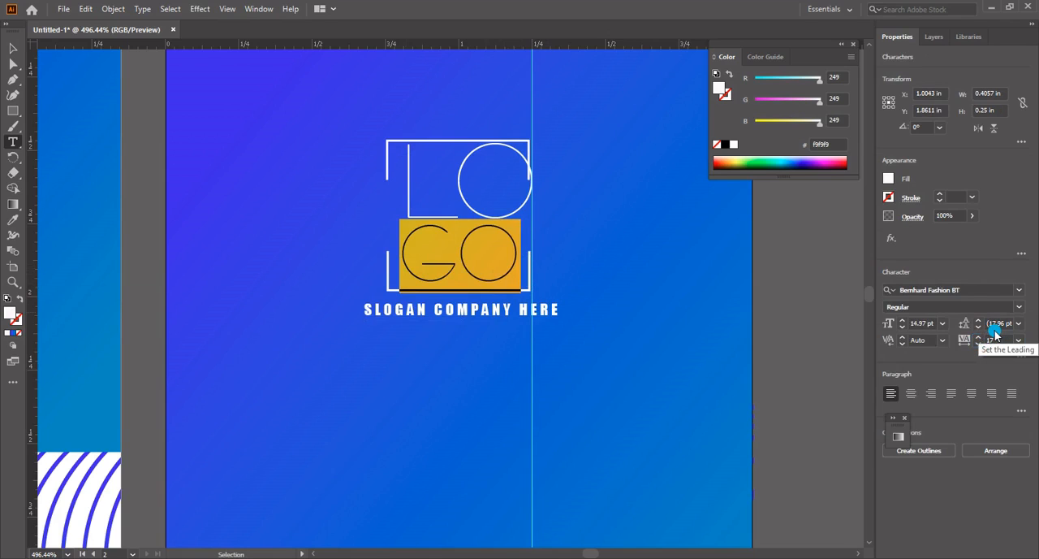
Enlarge the GO letters proportionally until the right edge of their O meets the vertical guide
click(13, 48)
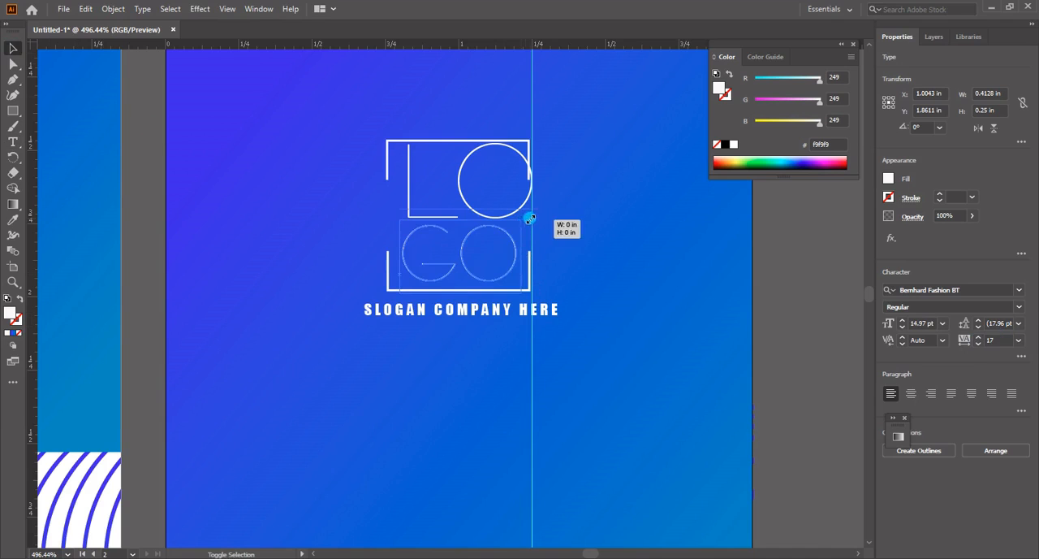
mouse_move(522, 294)
mouse_down()
mouse_move(551, 300)
mouse_move(550, 319)
mouse_move(537, 304)
mouse_up()
click(534, 219)
click(624, 318)
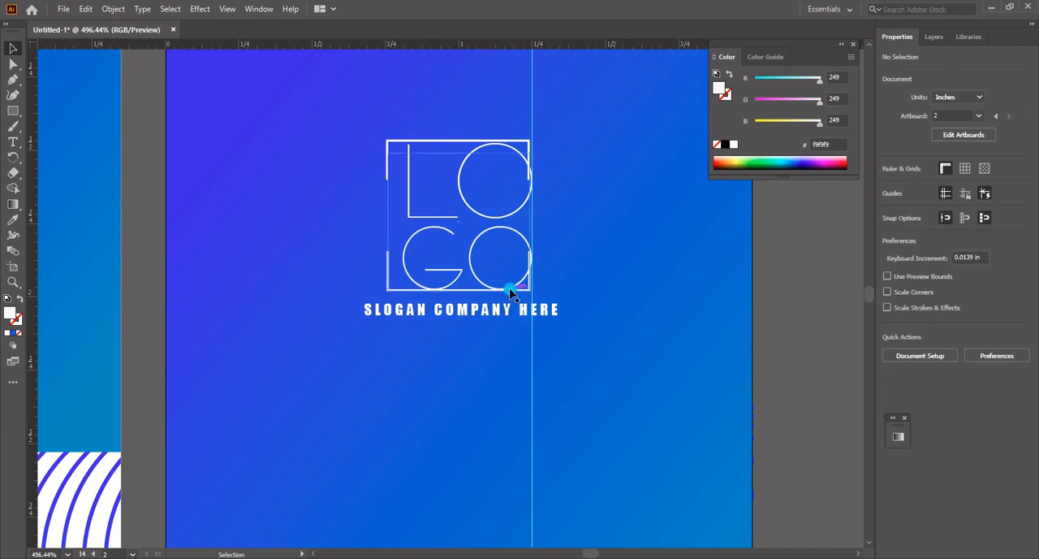
Ungroup the two brackets framing the second artboard's logo
right_click(511, 290)
click(561, 401)
click(624, 250)
Nudge both brackets right so they sit centred around the letters, with the upper bracket raised slightly
click(516, 142)
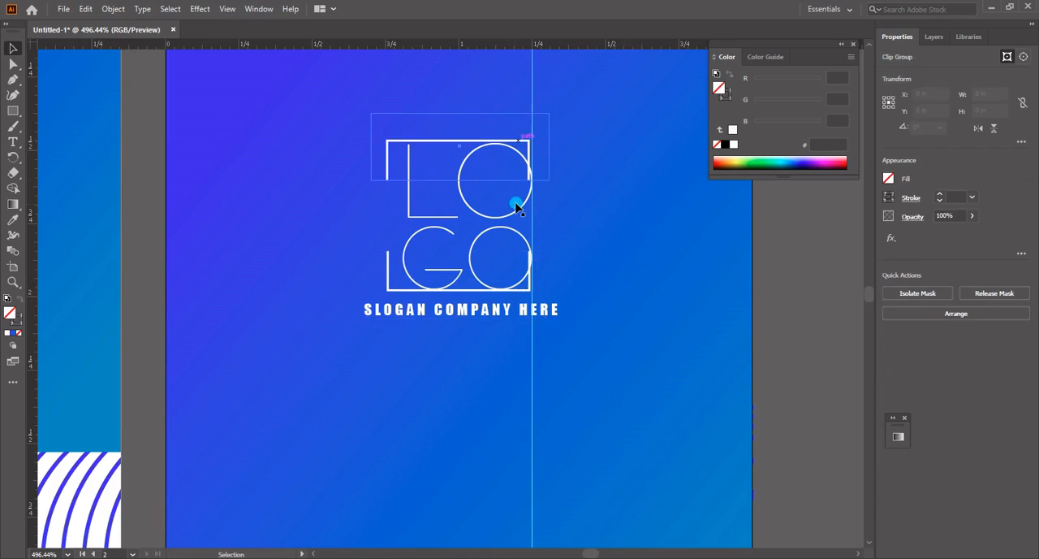
key(Up)
shift+click(480, 290)
key(Down)
key(Right)
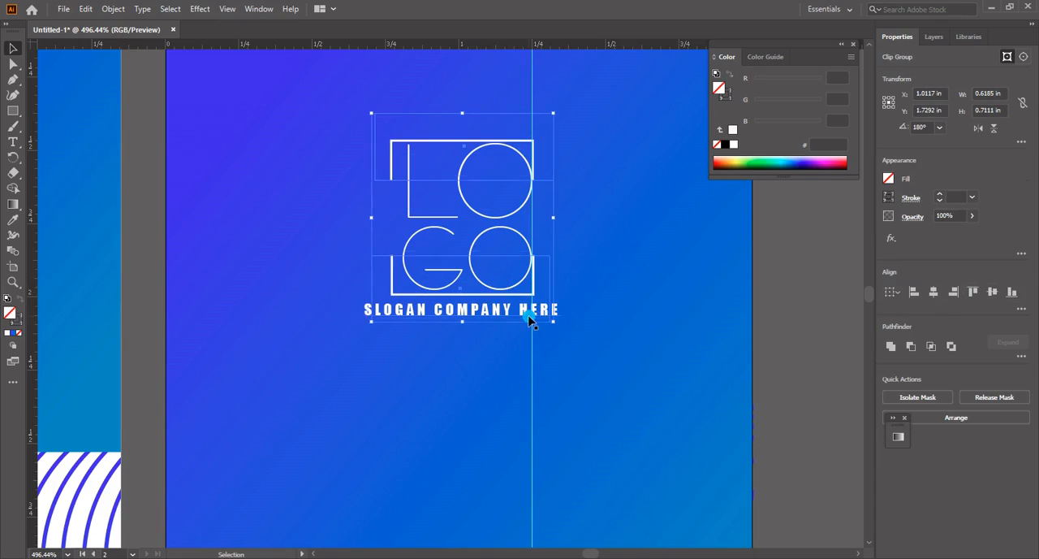
key(Up)
key(Right)
key(Right)
key(Left)
click(642, 355)
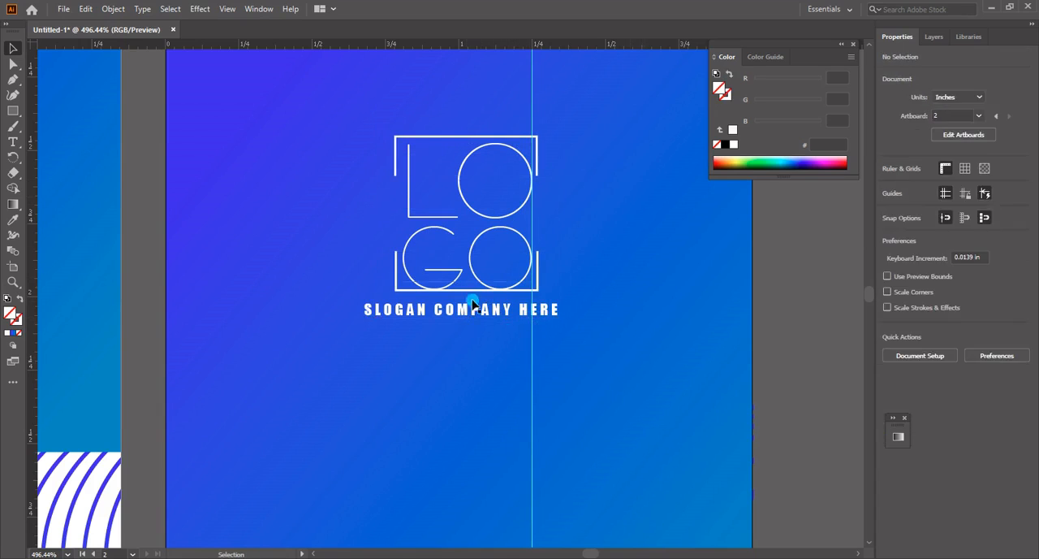
Spread the brackets apart by moving the lower one down and the upper one up, and delete the vertical guide
click(471, 291)
key(Down)
key(Down)
key(Down)
click(487, 140)
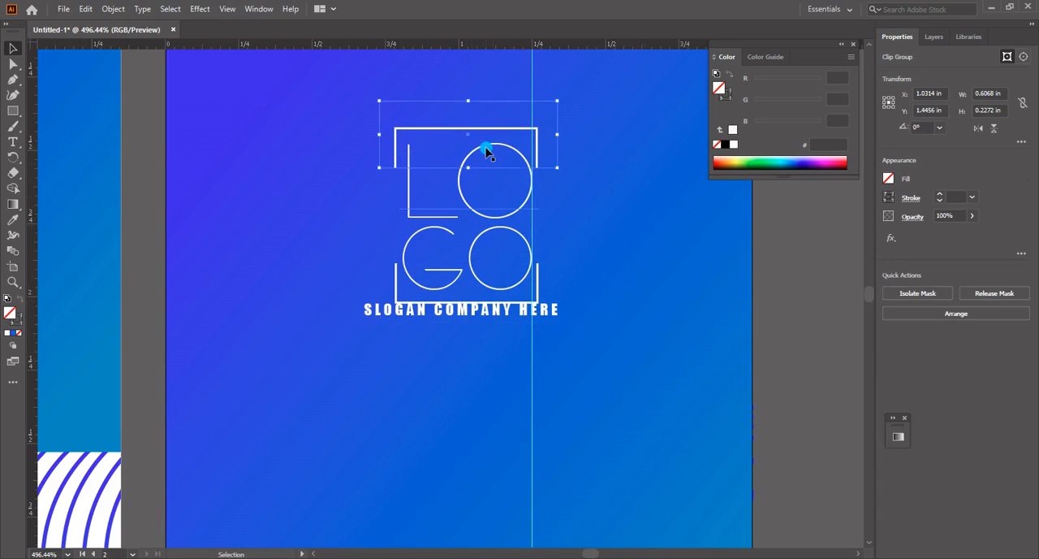
drag(533, 79, 633, 133)
key(Delete)
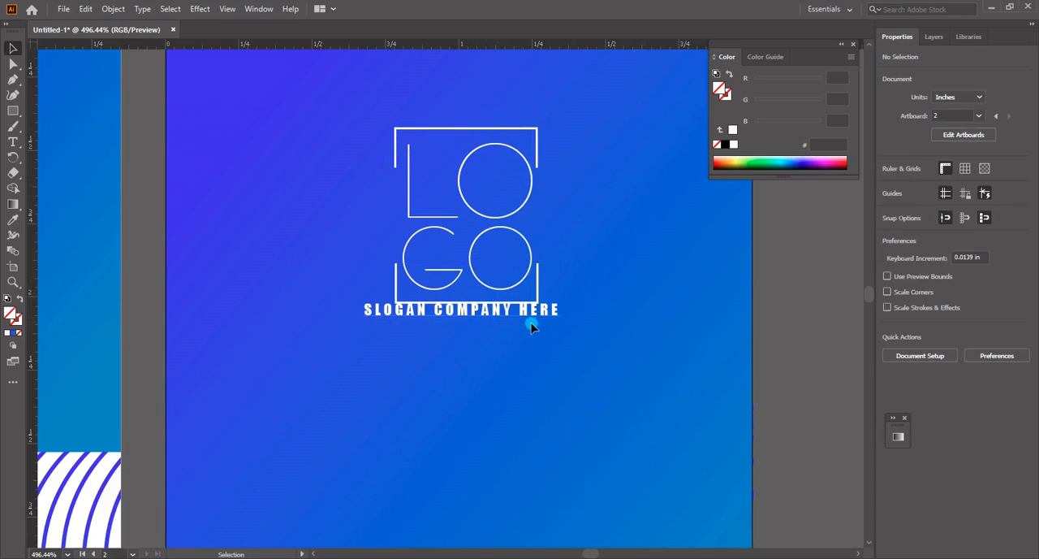
Set the font size of the SLOGAN COMPANY HERE text on the second artboard to 4.52 pt
key(t)
drag(525, 312, 576, 317)
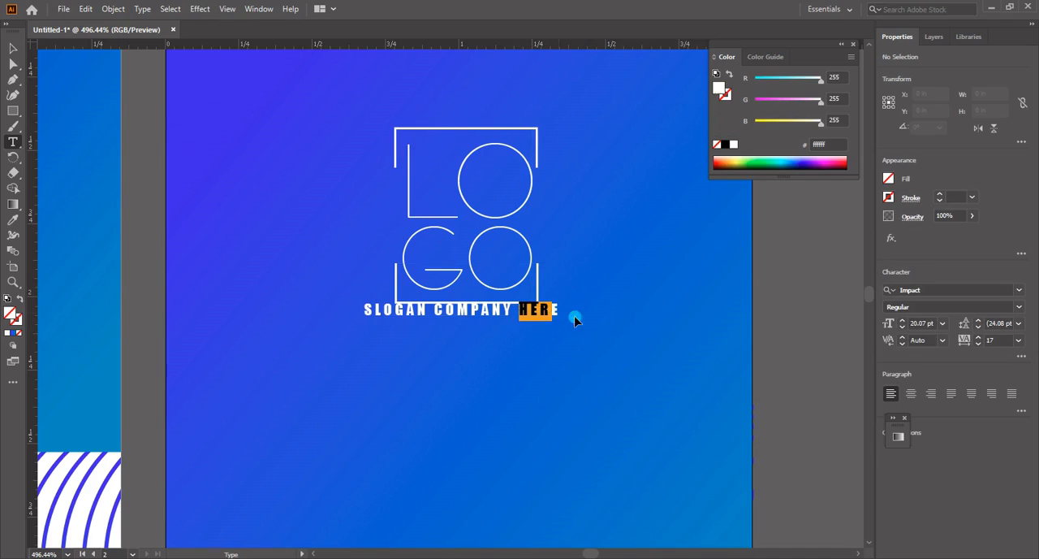
key(ctrl+a)
click(896, 340)
click(925, 323)
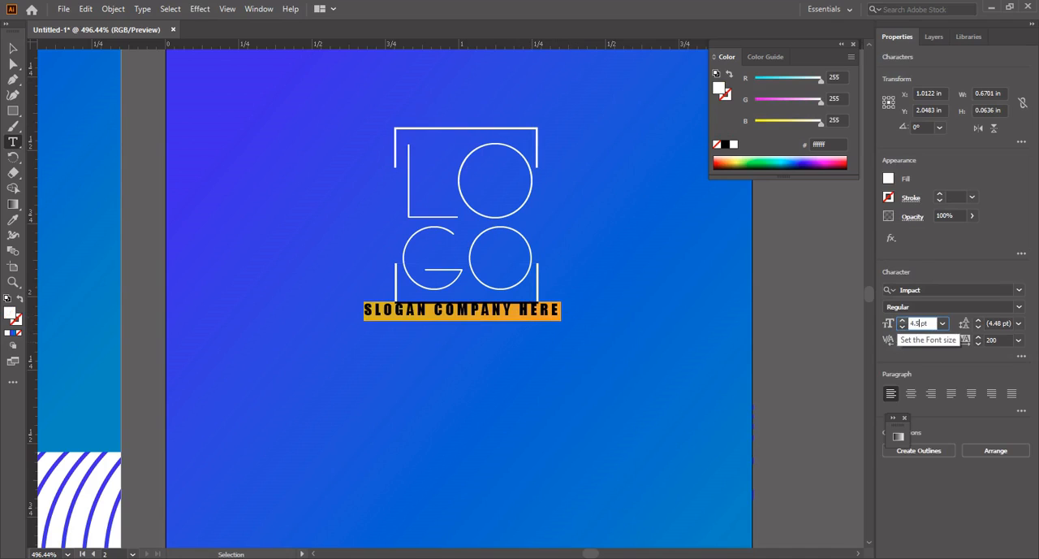
click(899, 323)
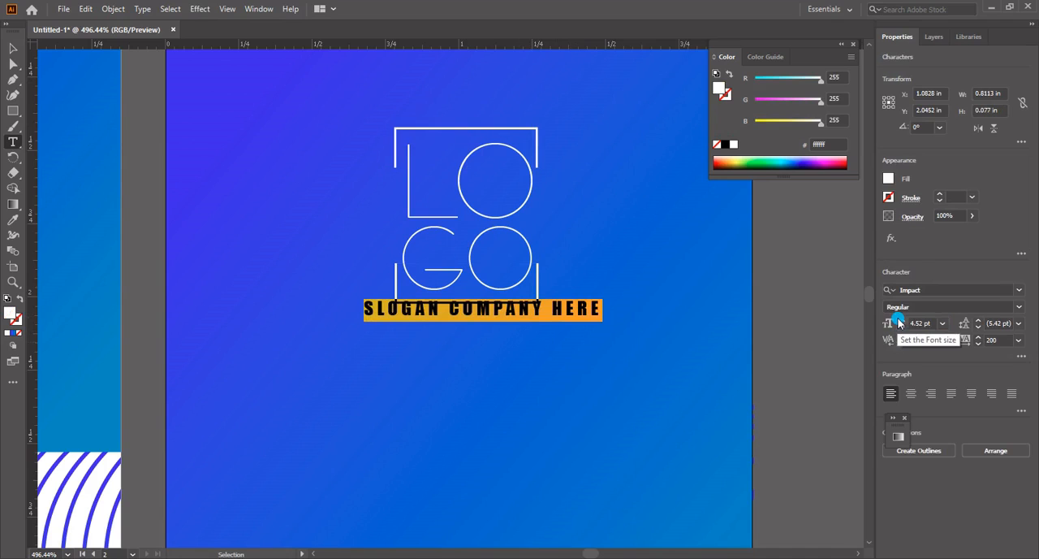
Move the slogan left and down to centre it beneath the logo
click(13, 49)
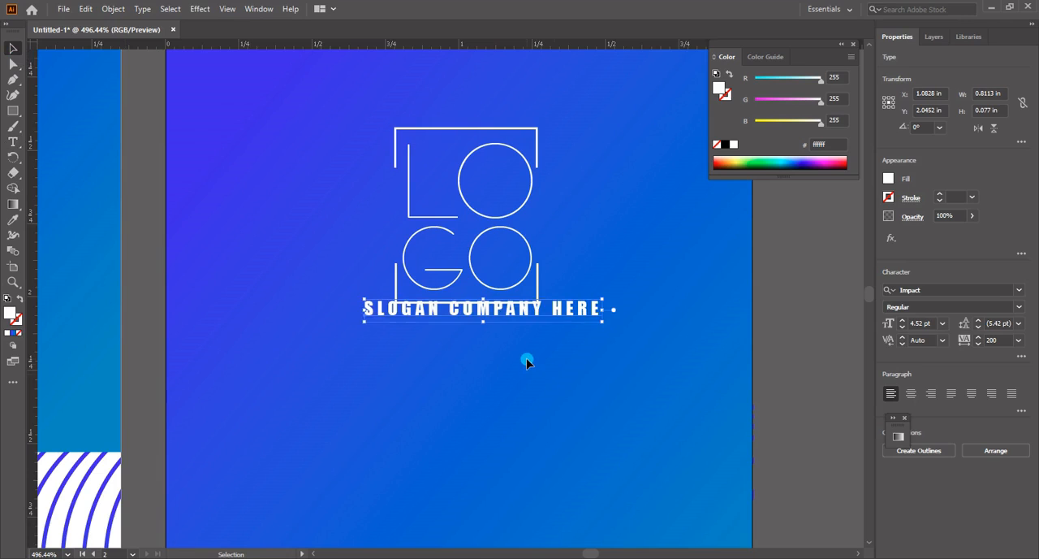
key(Left)
key(Left)
key(Left)
key(Down)
key(Down)
key(Down)
key(Down)
key(Down)
Lower the bottom bracket slightly and widen both brackets together around the LOGO letters
click(536, 302)
key(Down)
key(Down)
click(539, 162)
shift+click(537, 300)
drag(556, 217, 569, 218)
Nudge the slogan down and fine-tune the lower bracket's height so it sits evenly between the letters and the slogan
key(z)
alt+click(575, 292)
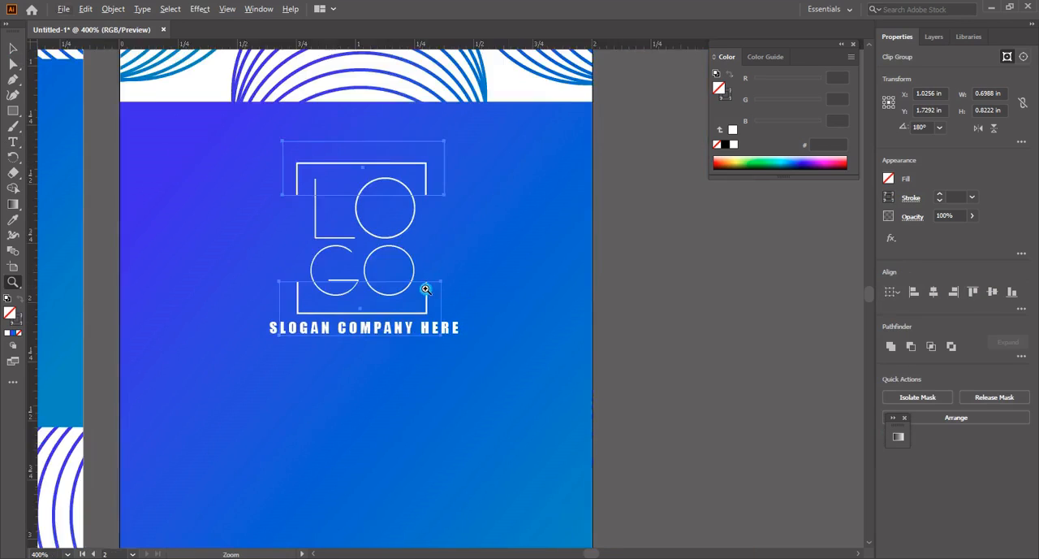
alt+click(426, 289)
key(v)
click(531, 346)
key(Down)
click(584, 385)
click(520, 334)
key(Down)
click(560, 376)
click(523, 334)
key(Up)
click(588, 376)
click(532, 332)
key(Up)
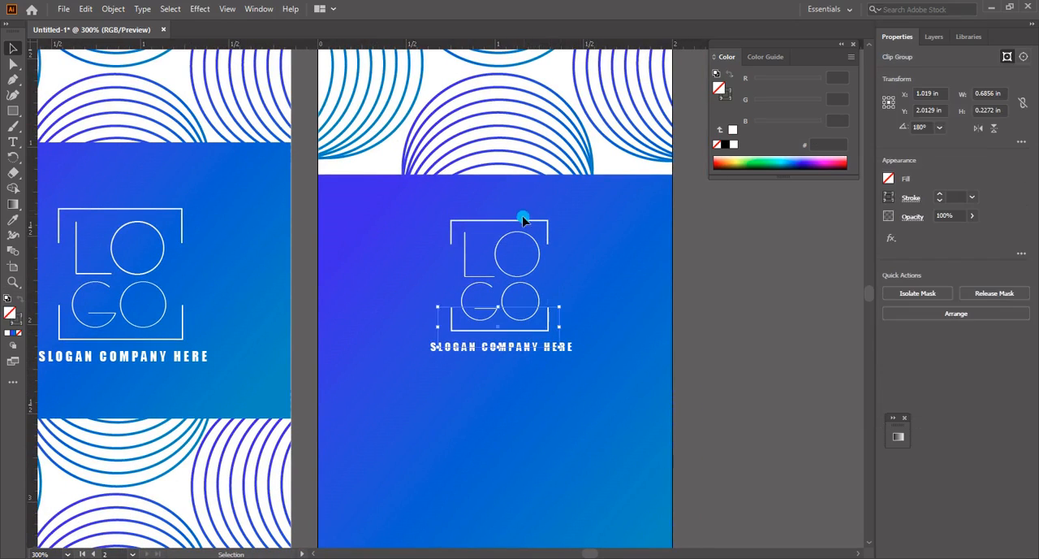
Group the second artboard's brackets, letters and slogan, and shift the group slightly right and up
drag(414, 200, 492, 276)
right_click(494, 277)
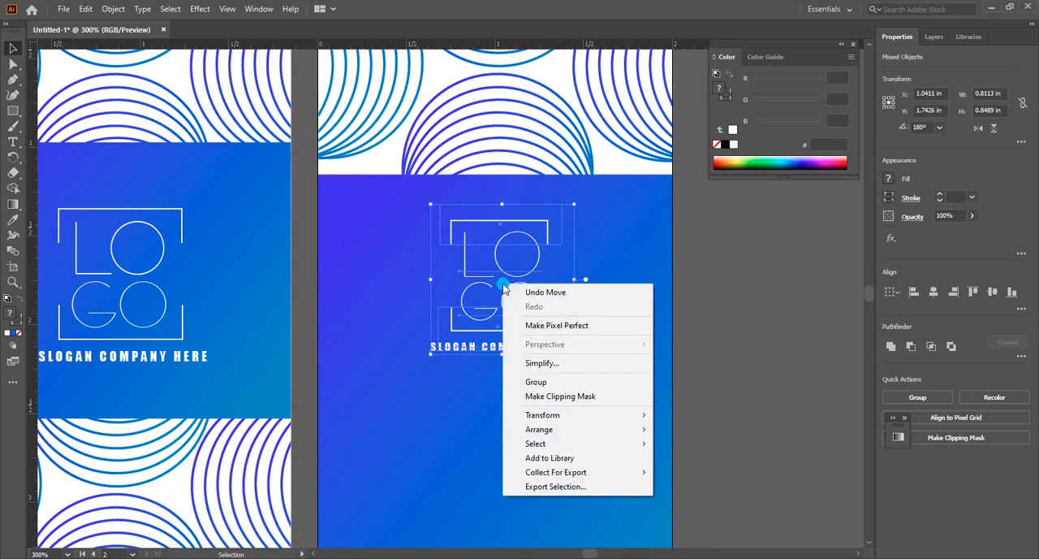
click(535, 385)
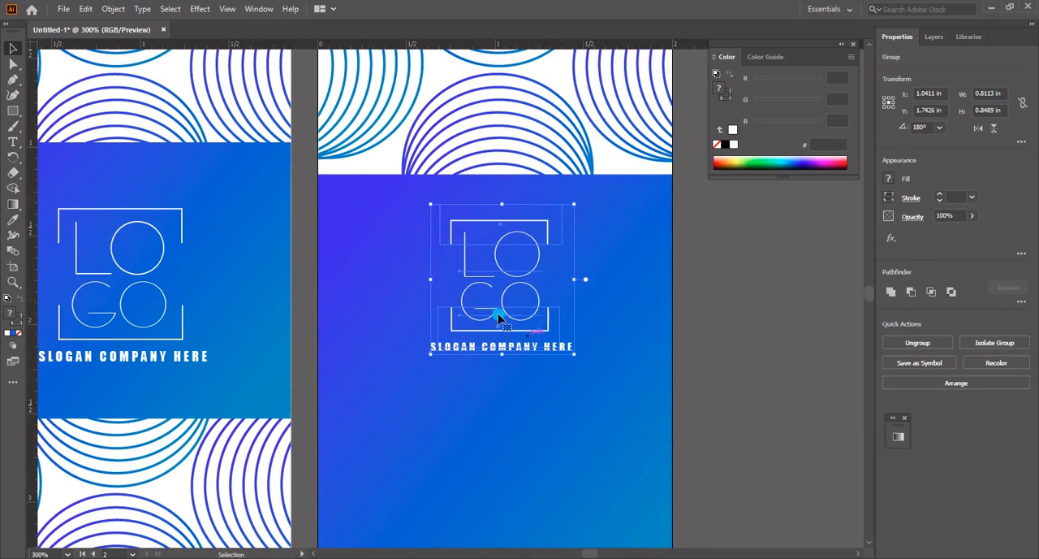
drag(499, 275, 502, 275)
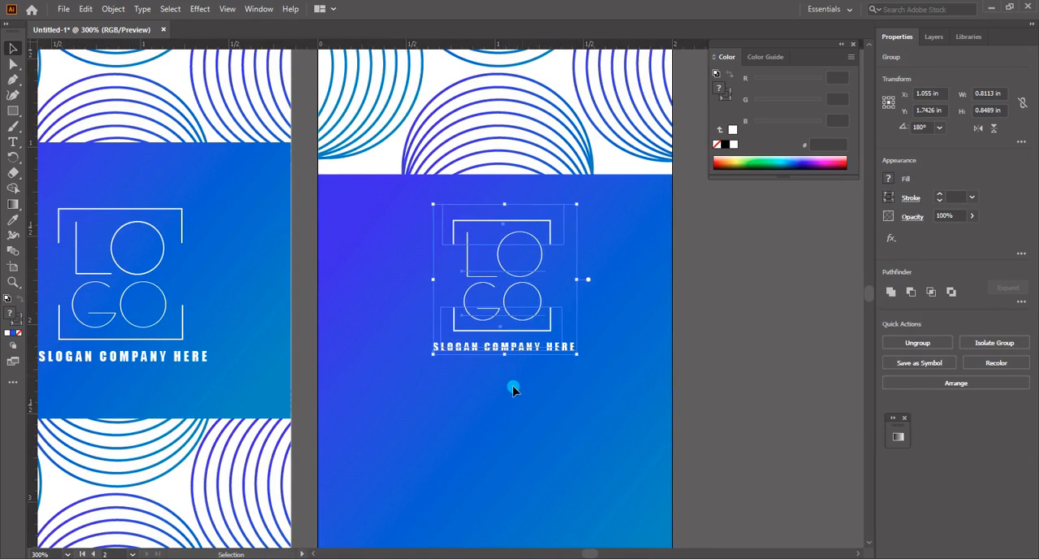
key(Up)
key(Up)
key(Up)
key(Up)
key(Up)
key(Up)
click(548, 351)
Add a placeholder phone number as a new text line below the slogan on the second artboard
drag(548, 351, 552, 323)
key(t)
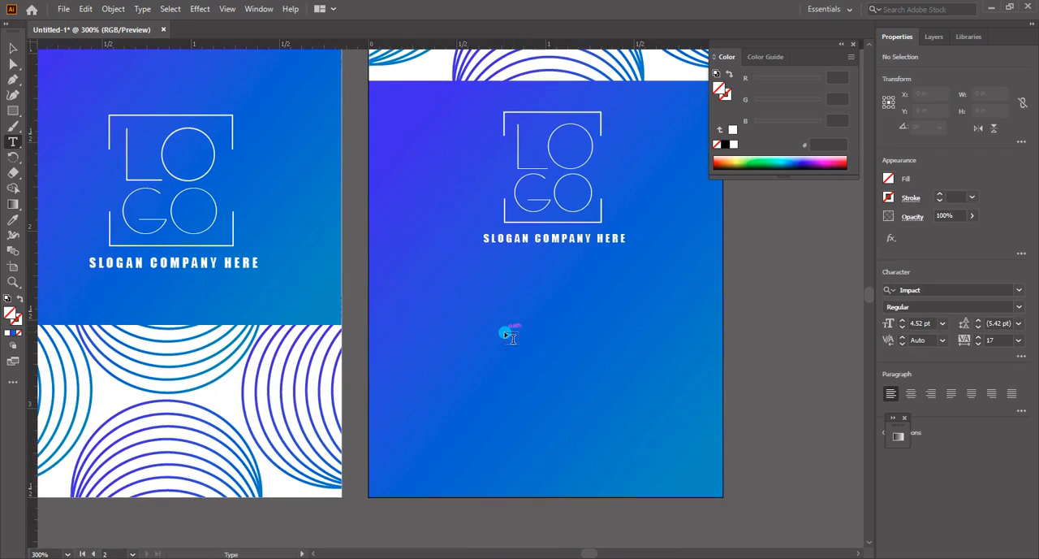
click(503, 333)
key(BackSpace)
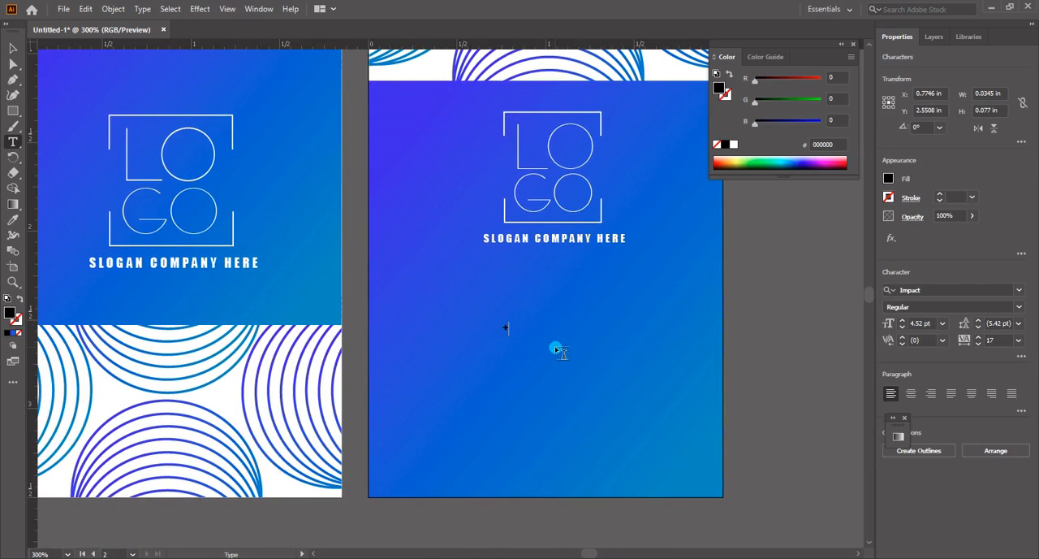
text(+00 123 456 789)
Set the phone number text's fill color to white
key(ctrl+a)
double_click(10, 314)
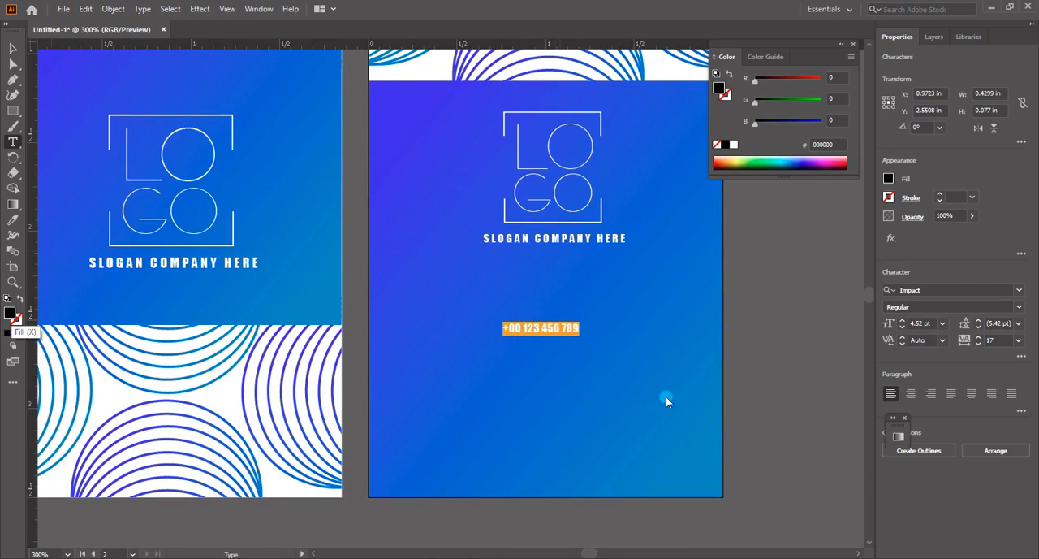
drag(666, 396, 508, 250)
key(Return)
Set the phone number's font size to 8.79 pt
click(551, 328)
key(ctrl+a)
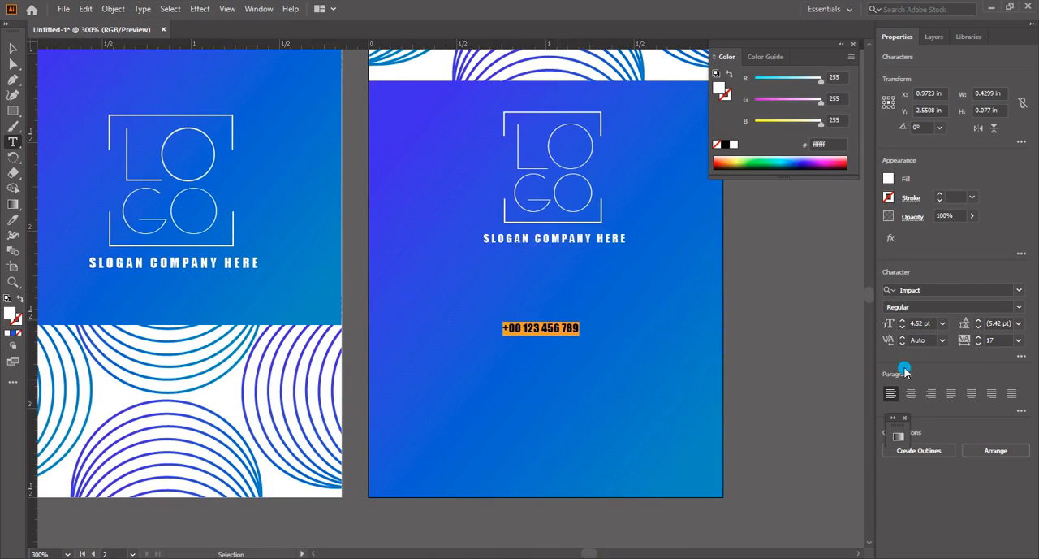
click(924, 324)
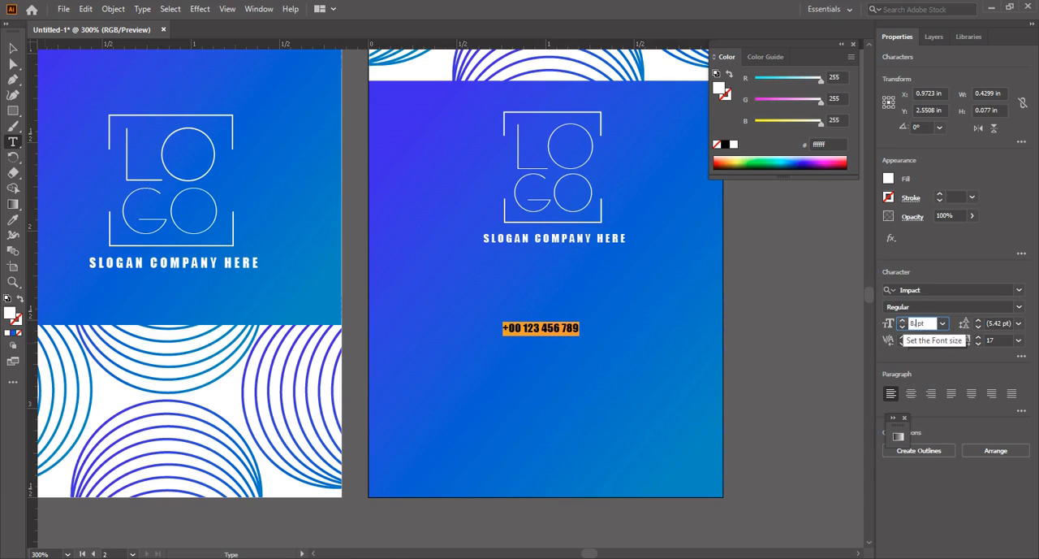
click(903, 324)
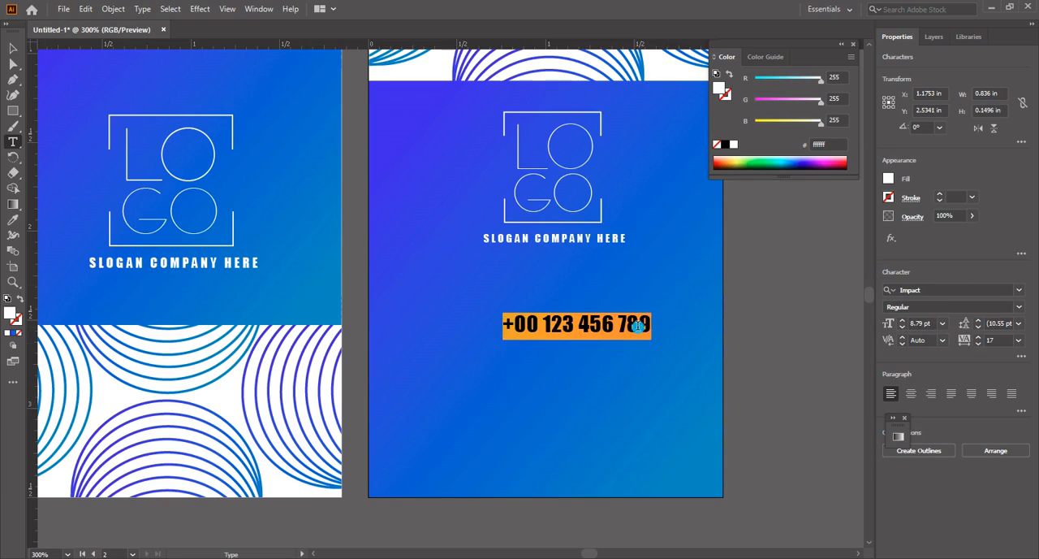
click(631, 325)
Move the phone number left and slightly up so it is centred beneath the logo's slogan
click(14, 49)
drag(609, 328, 581, 320)
key(Right)
key(Right)
click(265, 193)
Draw a horizontal line segment about 0.94 in long and place it just beneath the phone number
click(15, 110)
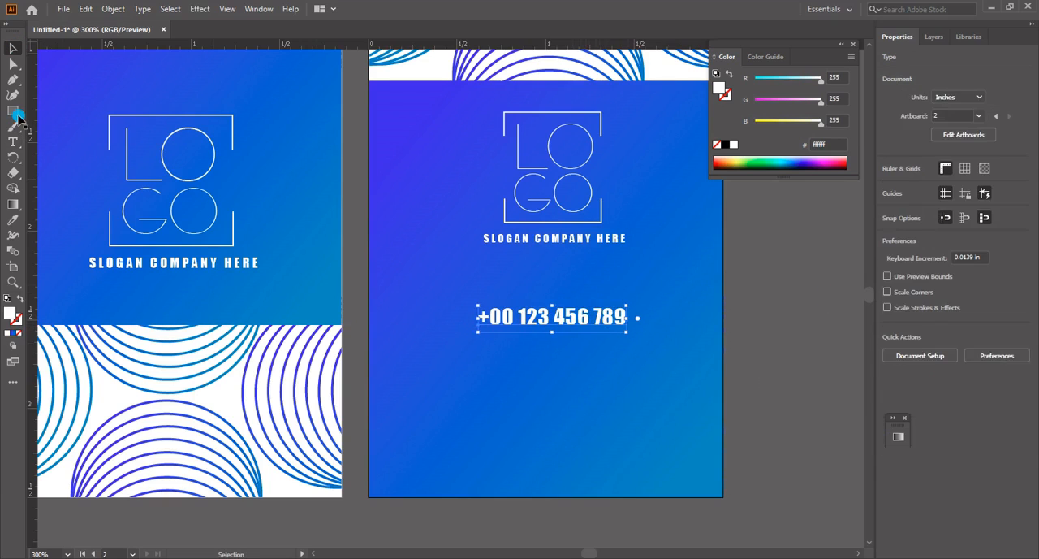
click(24, 123)
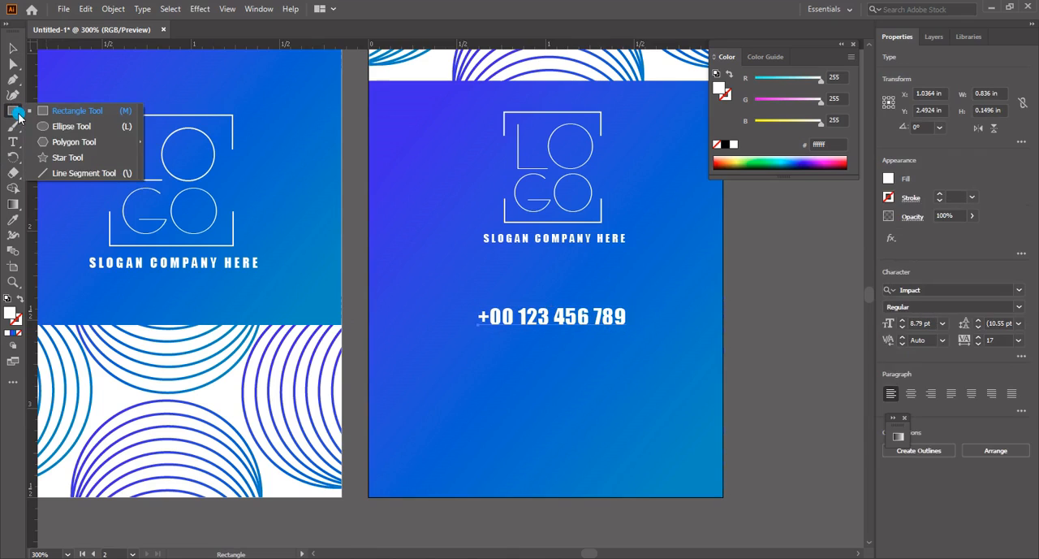
click(40, 172)
drag(484, 387, 653, 385)
key(v)
drag(568, 390, 551, 342)
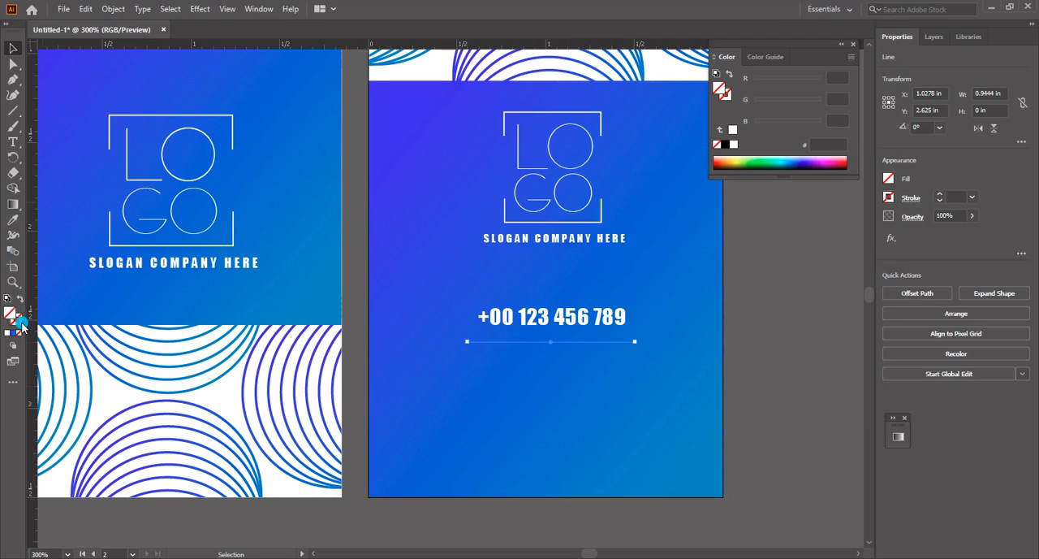
Give the line a white ffffff stroke with a 0.5 pt weight
text(ffffff)
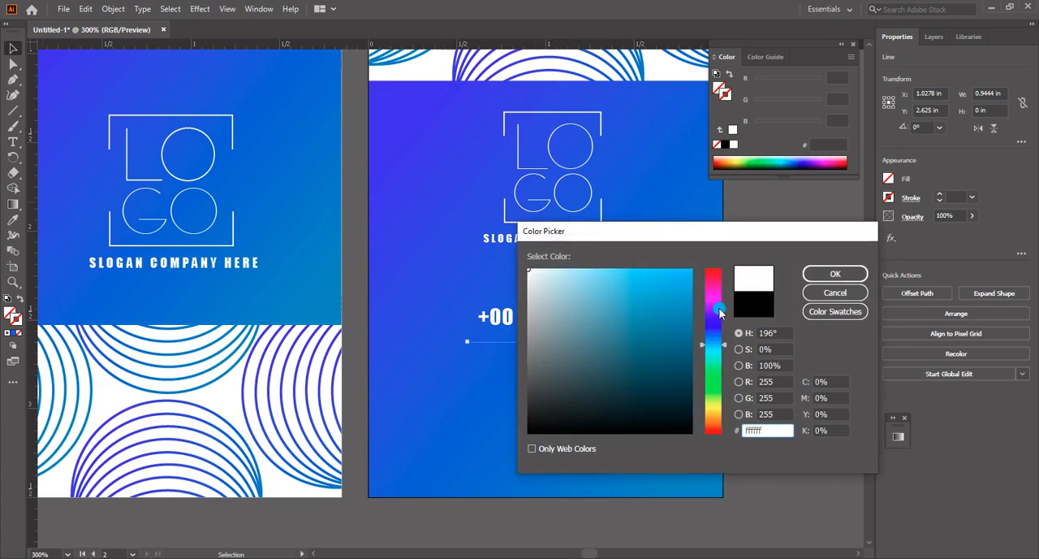
click(810, 278)
click(972, 199)
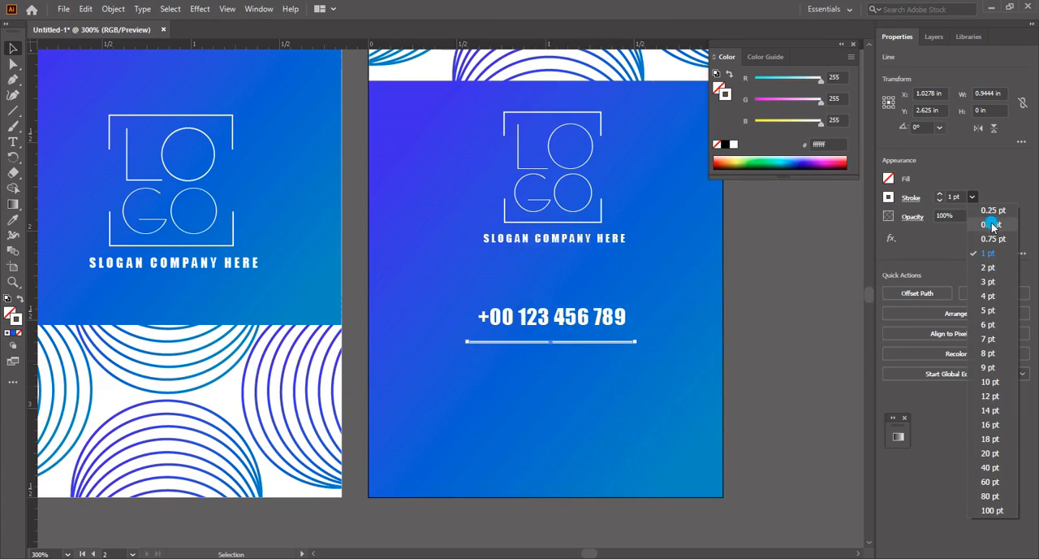
click(991, 224)
Nudge the line up until it sits close beneath the phone number
key(Up)
key(Up)
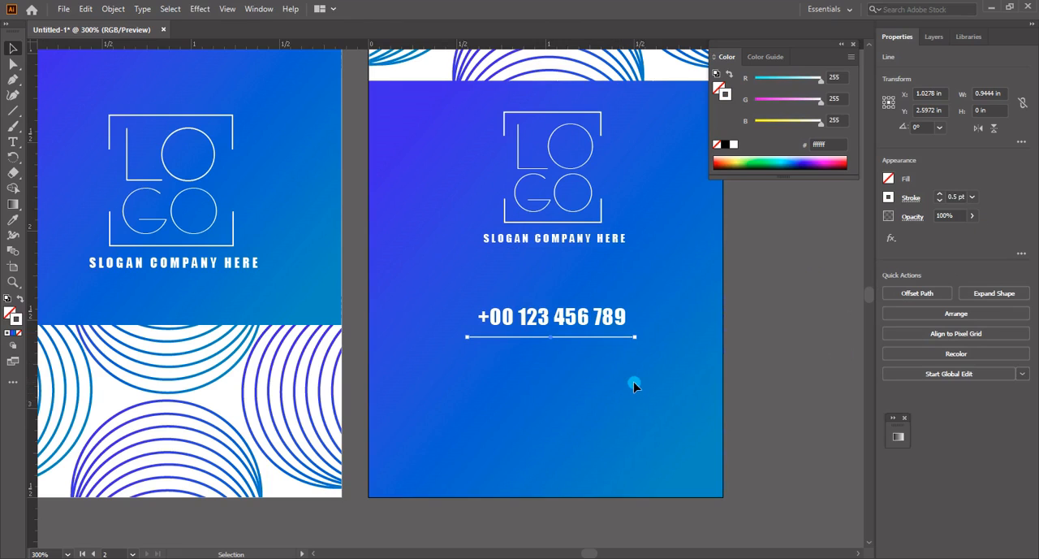
key(Up)
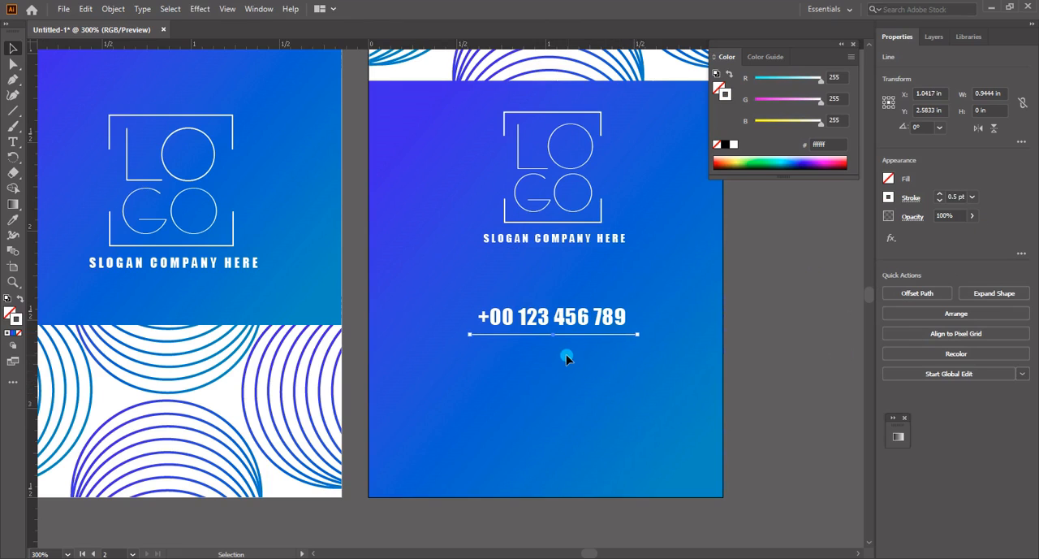
key(Up)
click(624, 457)
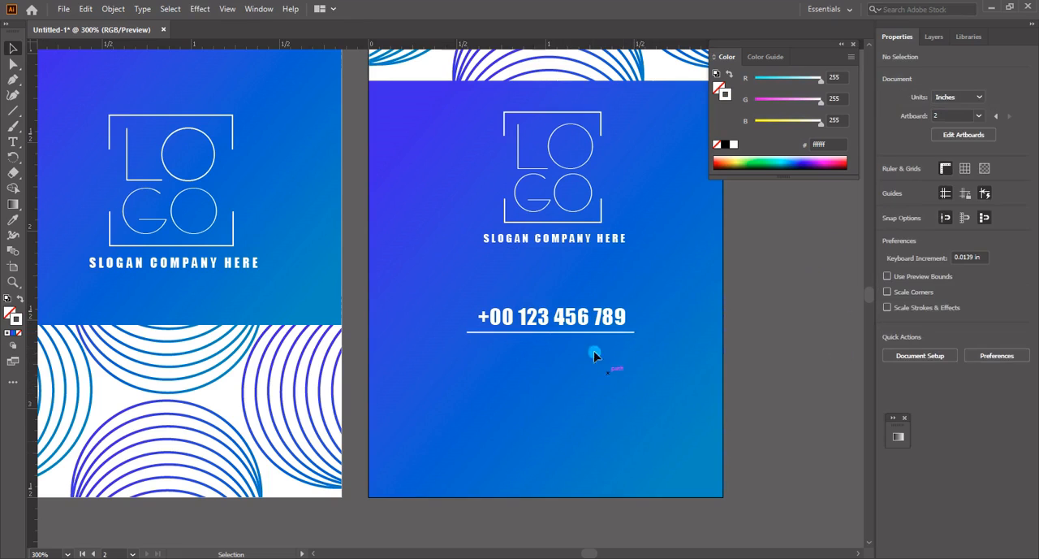
Move the phone number together with its underline slightly up and left, centring them horizontally on the artboard
drag(573, 317, 574, 320)
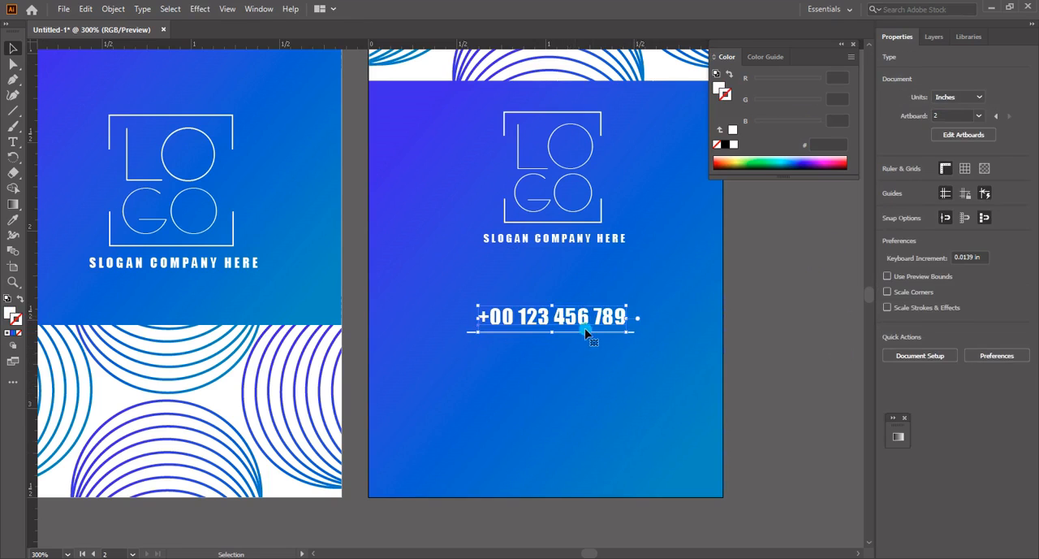
click(611, 385)
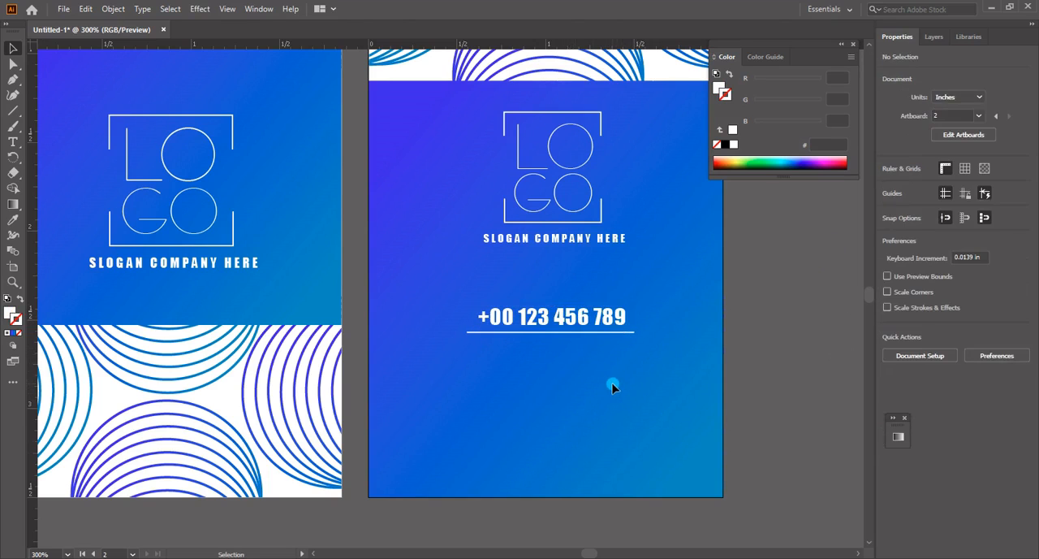
click(569, 319)
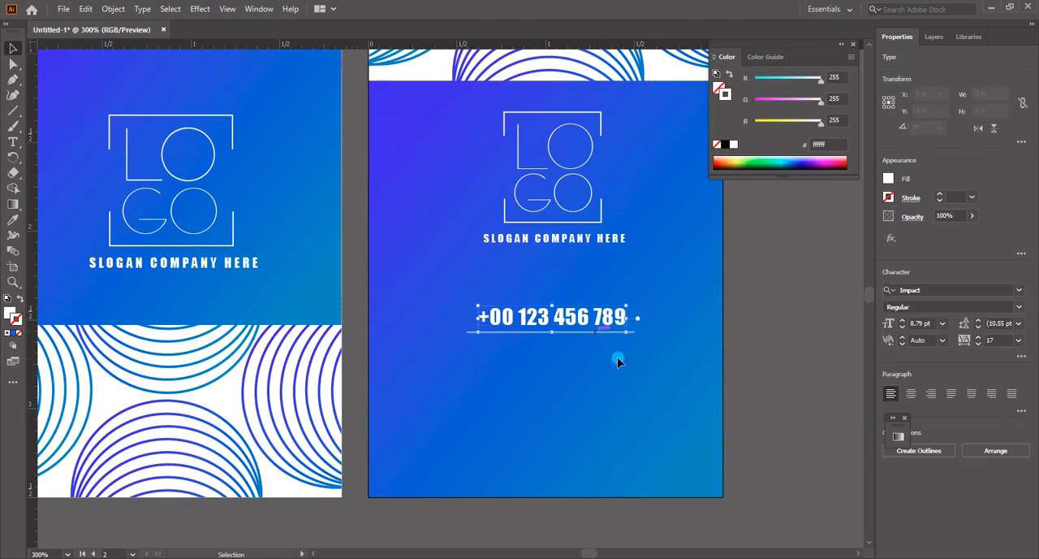
click(596, 331)
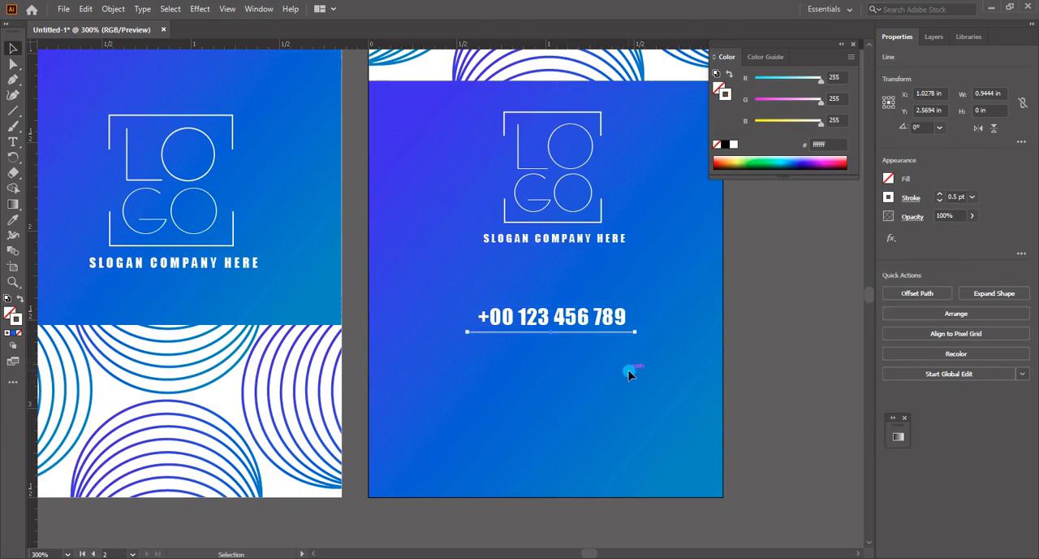
shift+click(615, 329)
drag(615, 328, 598, 318)
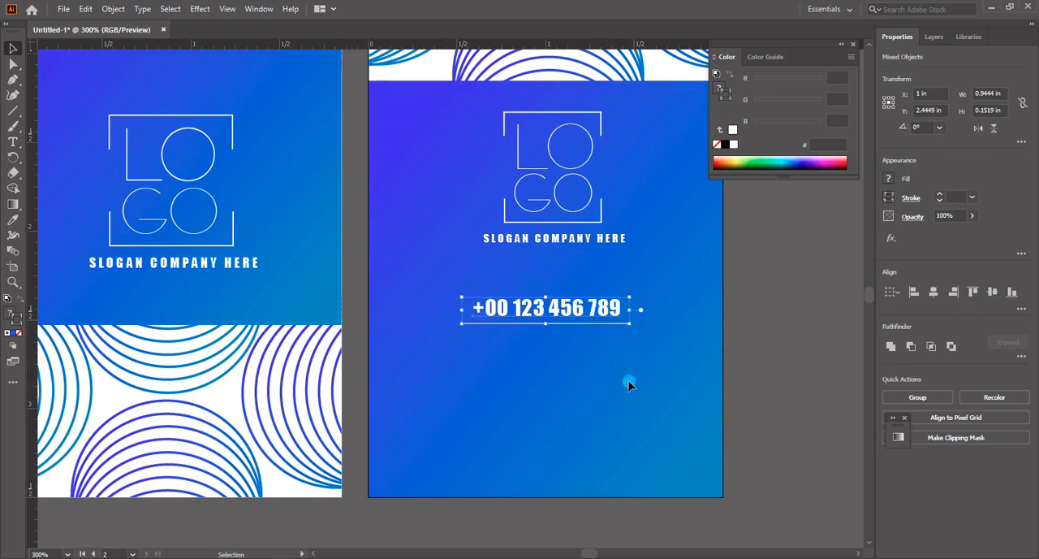
click(629, 382)
click(611, 316)
click(551, 382)
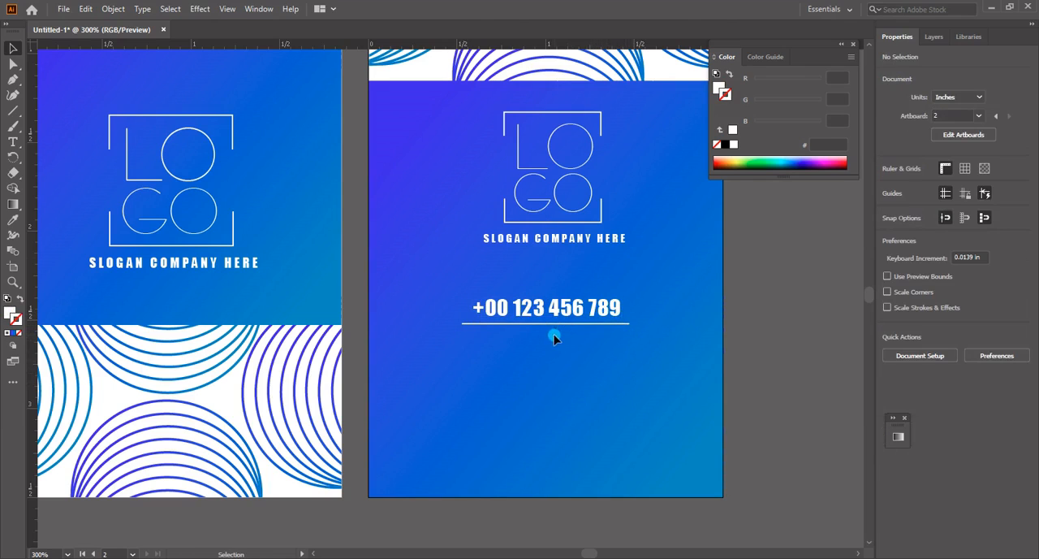
Change the phone number's font to Myriad Pro
click(598, 309)
double_click(622, 309)
drag(622, 309, 465, 309)
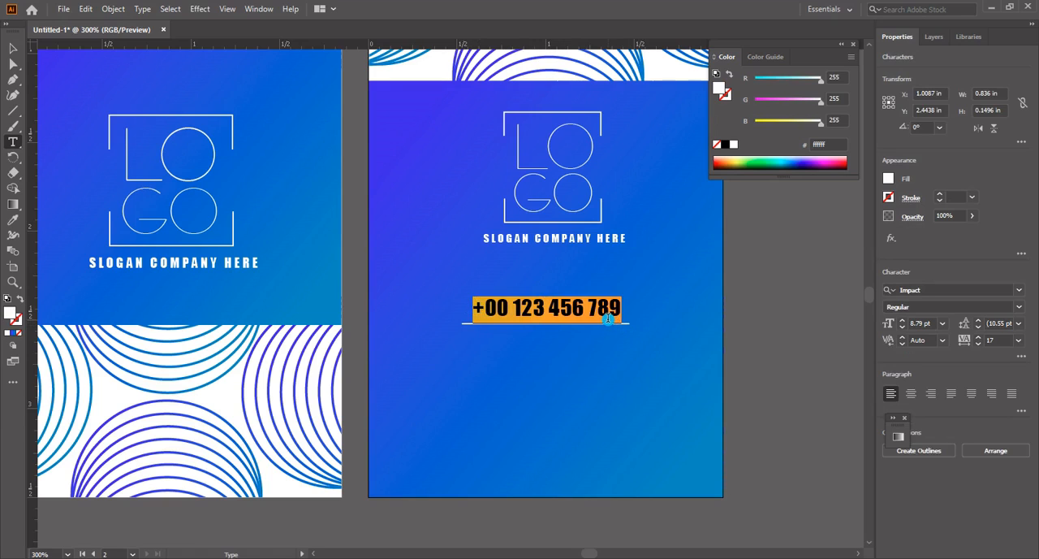
click(929, 290)
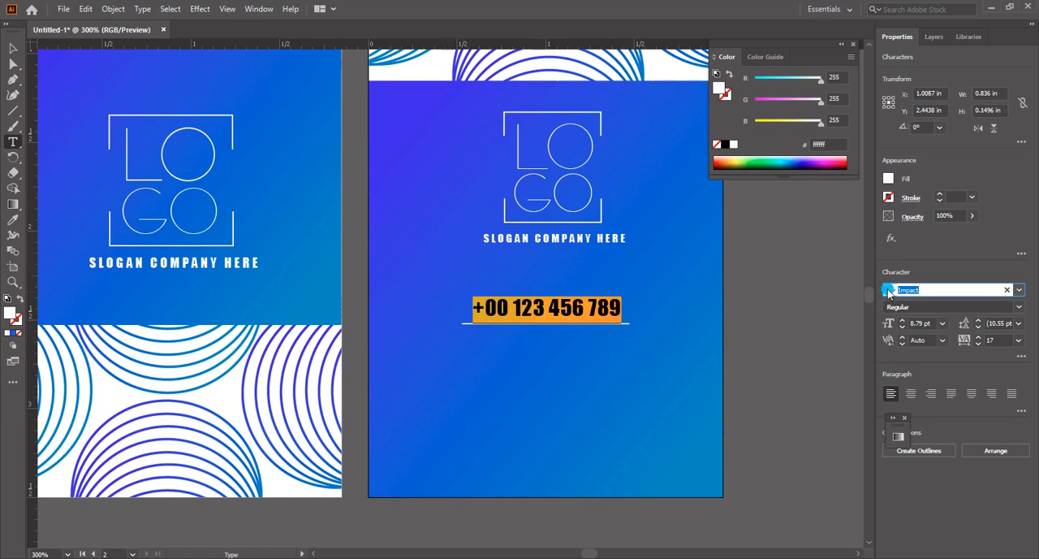
text(myriad)
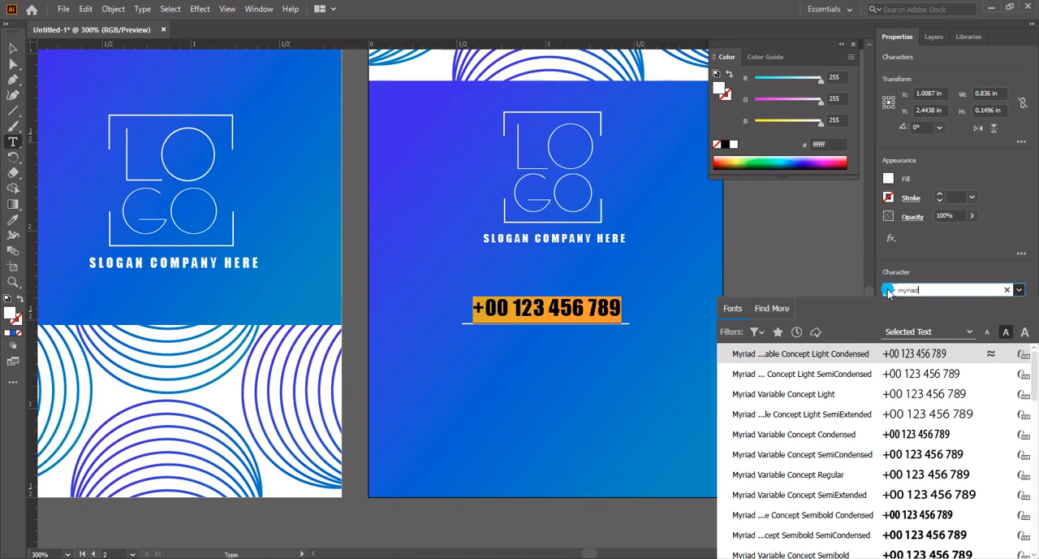
click(933, 358)
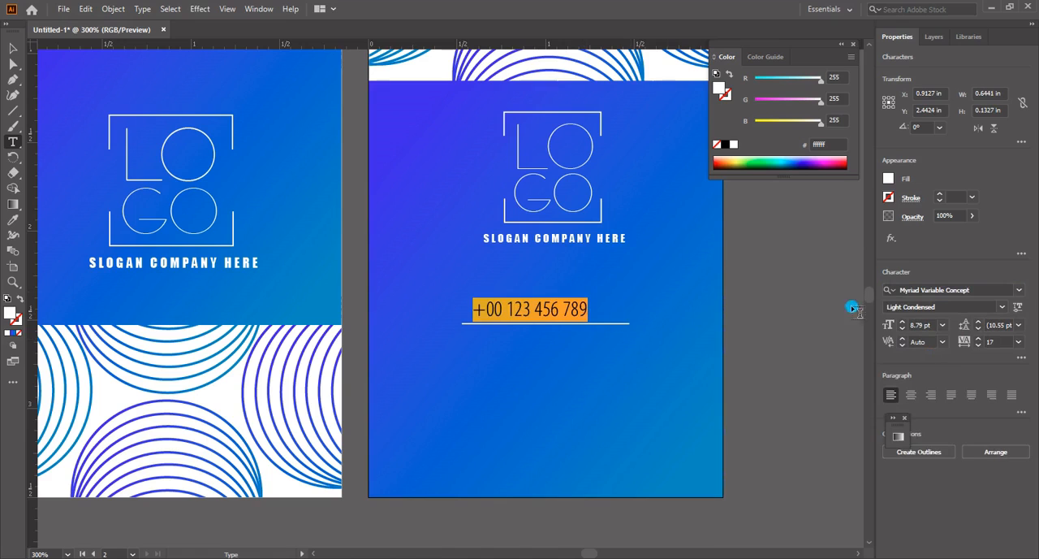
click(1020, 290)
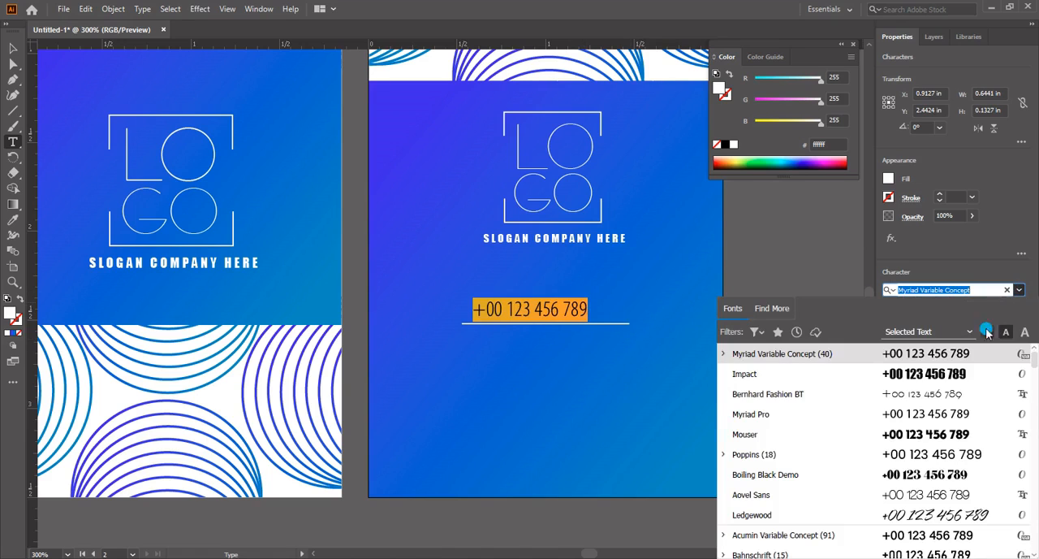
click(922, 354)
click(1019, 290)
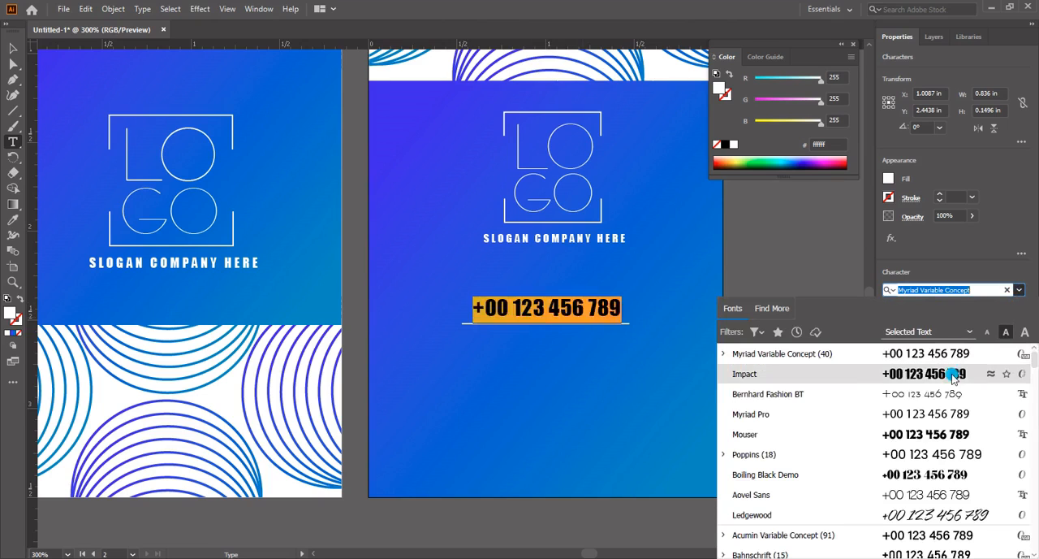
click(920, 415)
key(Escape)
click(15, 48)
click(630, 354)
Shift the underline slightly right so it sits centred beneath the phone number
click(601, 339)
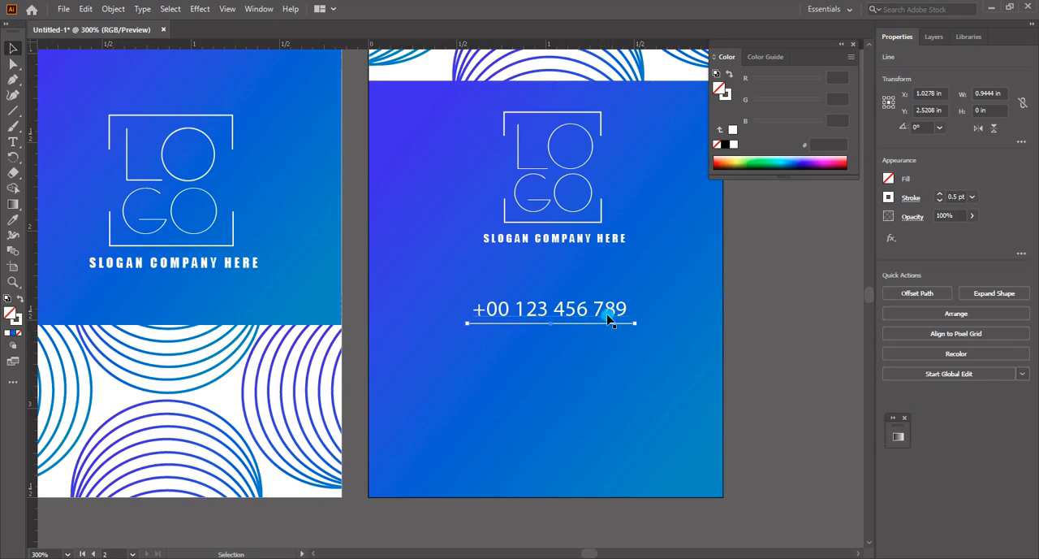
shift+click(610, 321)
key(ctrl+g)
click(641, 357)
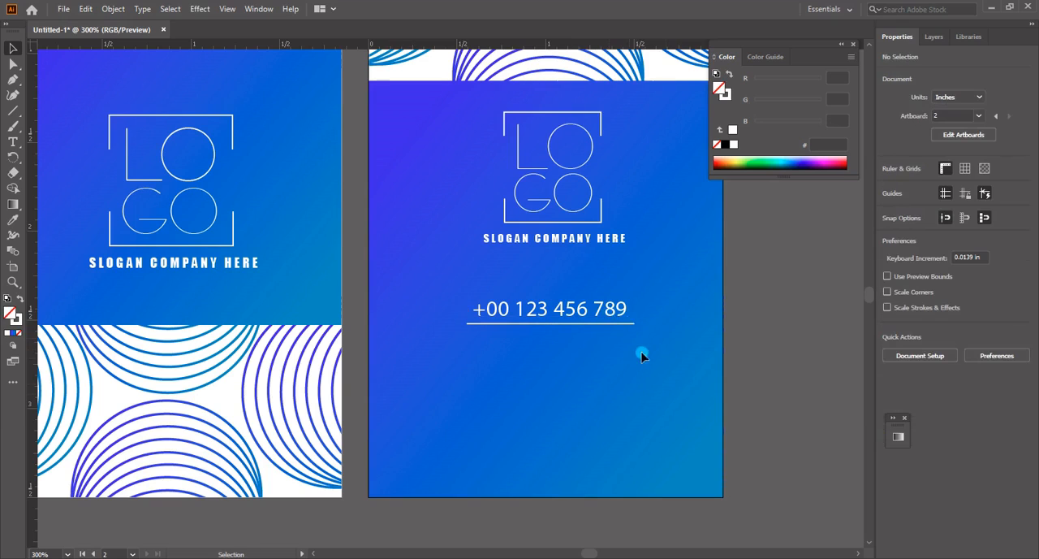
Group the phone number with its underline and centre the group horizontally on the artboard at X 1 in
click(586, 315)
right_click(570, 314)
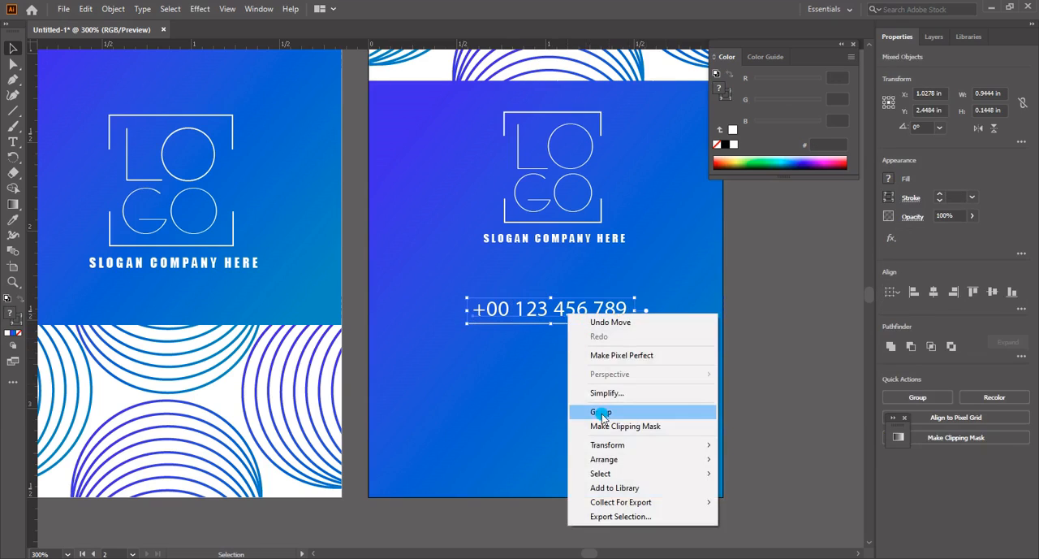
click(601, 413)
drag(581, 317, 580, 320)
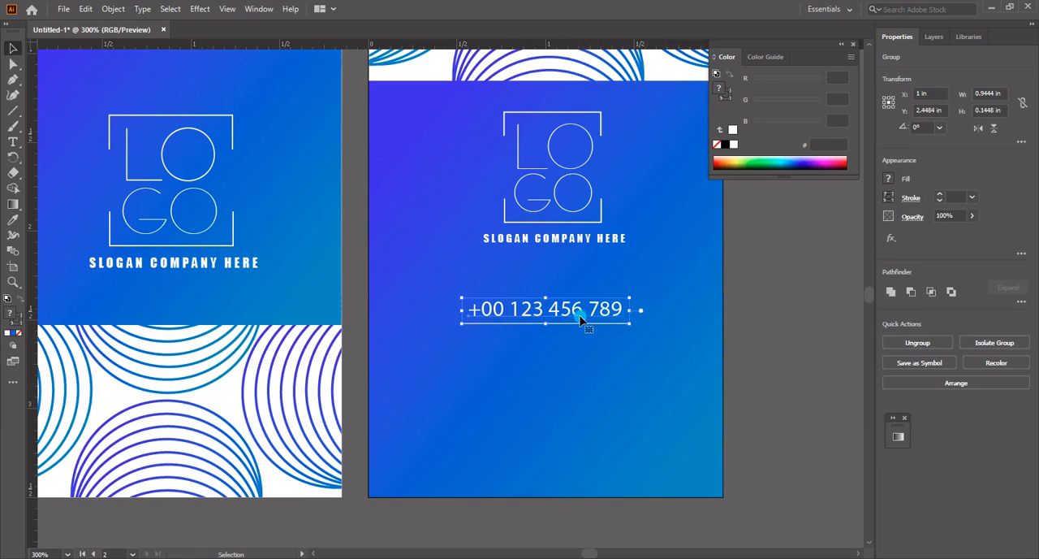
Add the text "Your id" below the phone number's underline and format it in all caps
key(t)
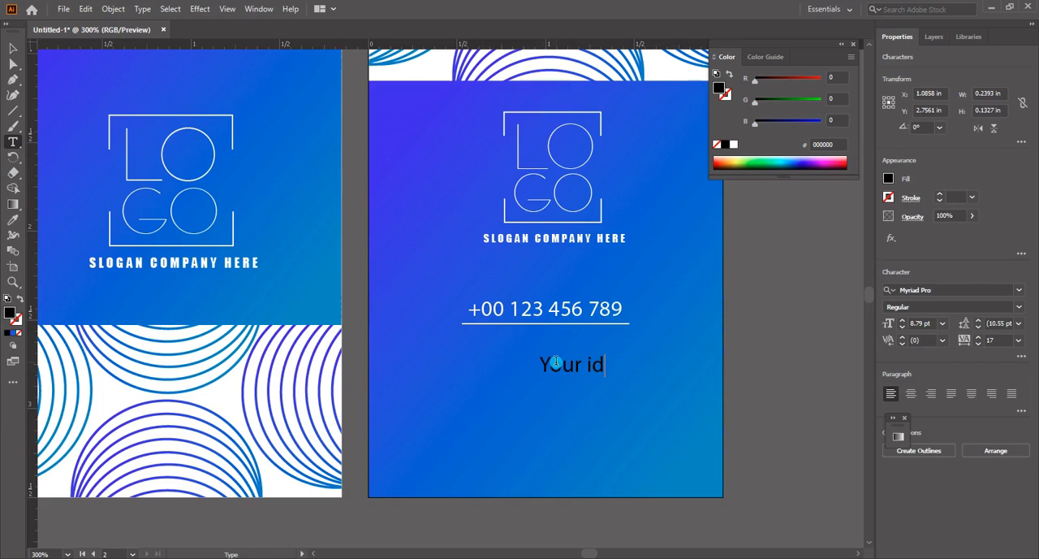
triple_click(556, 363)
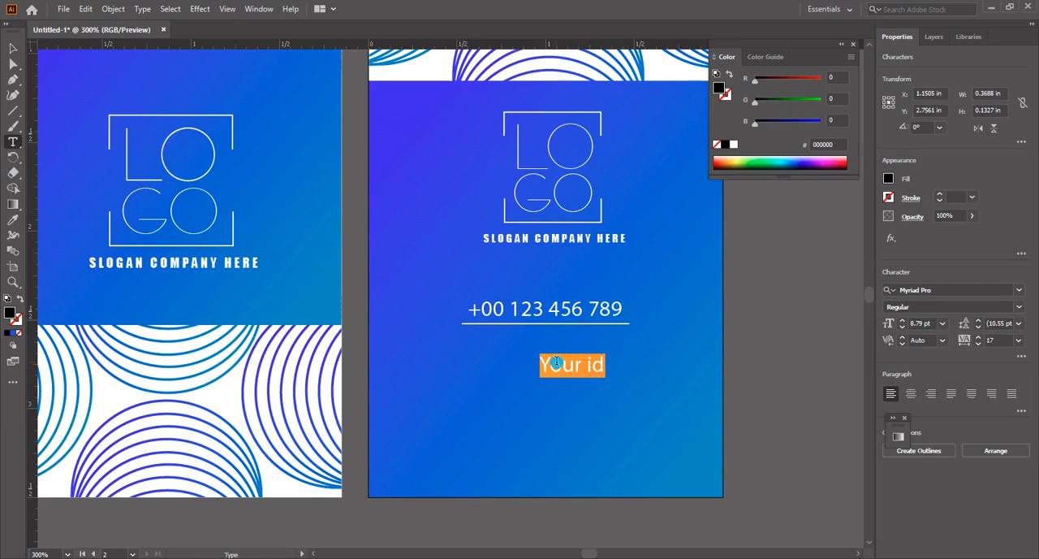
click(1020, 360)
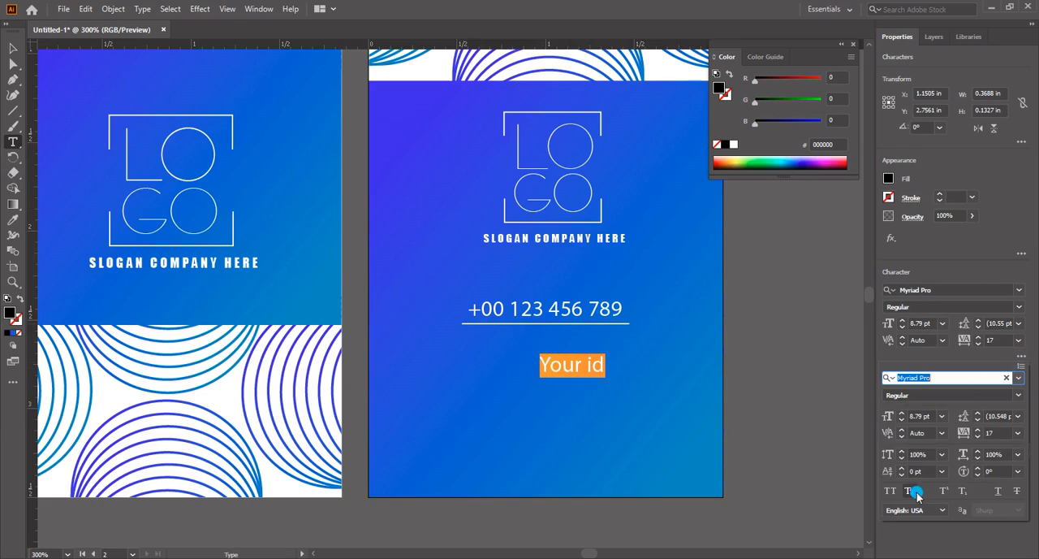
click(891, 490)
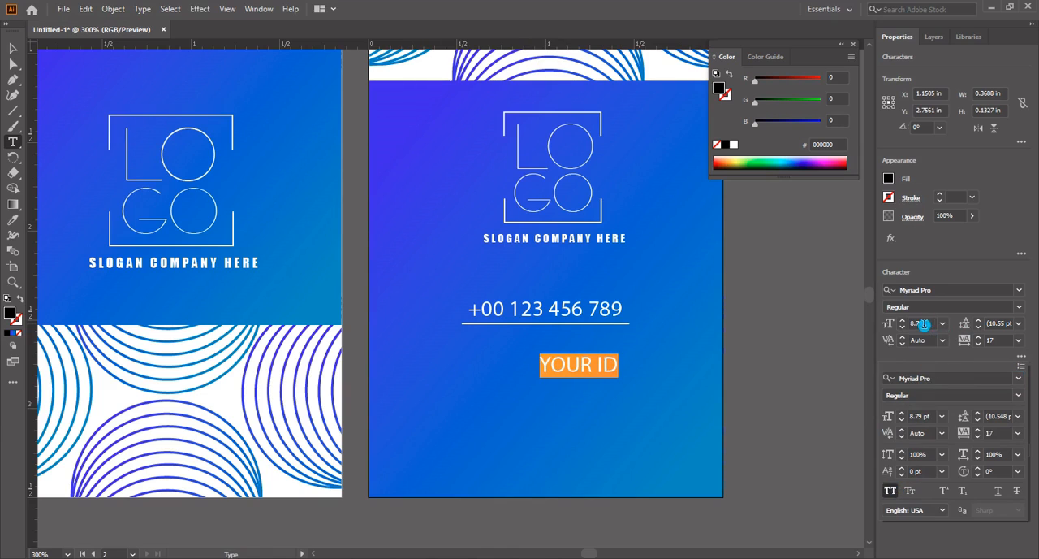
Set the YOUR ID text to 6.19 pt size, 10 pt leading and 104 tracking
click(925, 324)
click(922, 325)
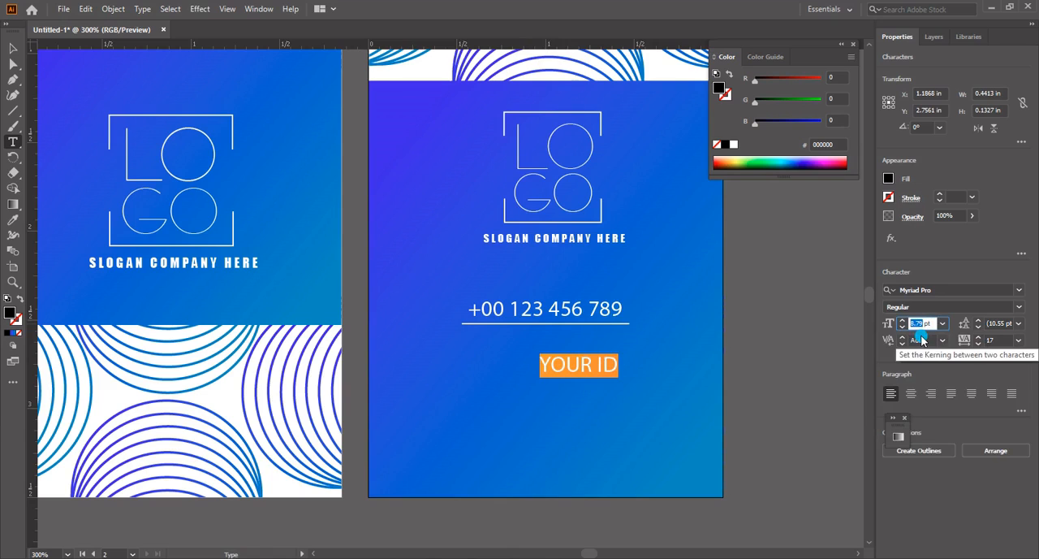
text(6)
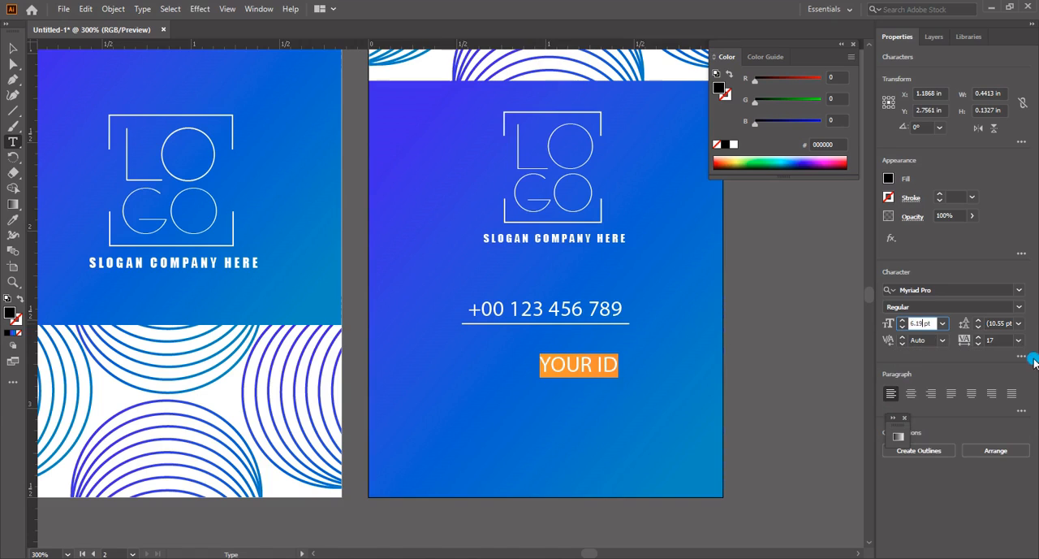
click(1004, 324)
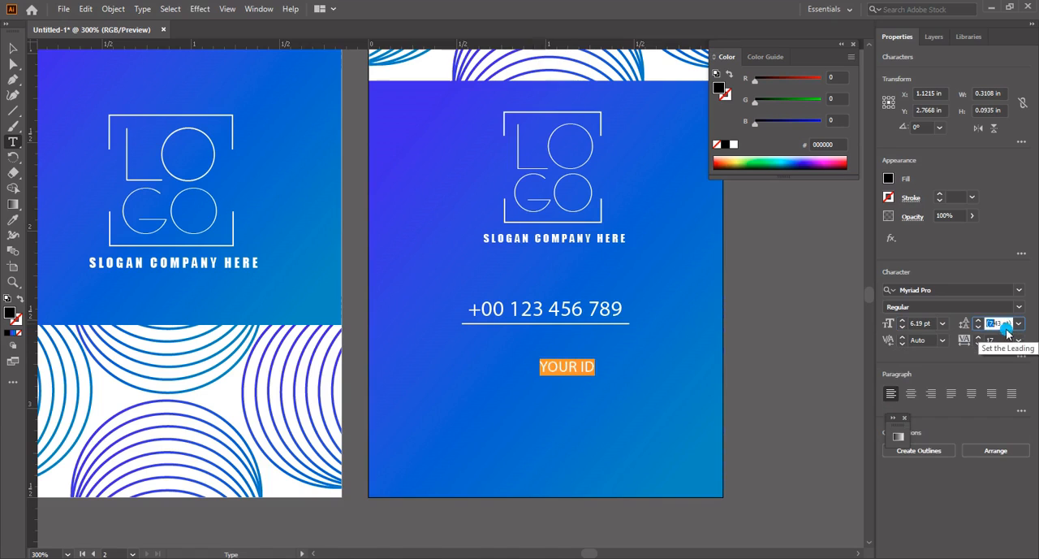
click(1003, 325)
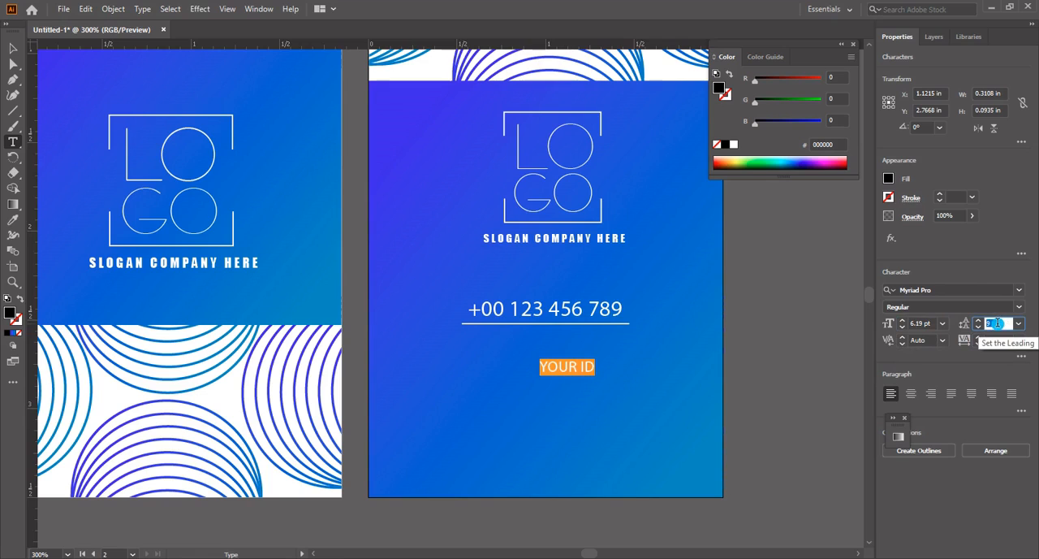
click(998, 341)
text(17)
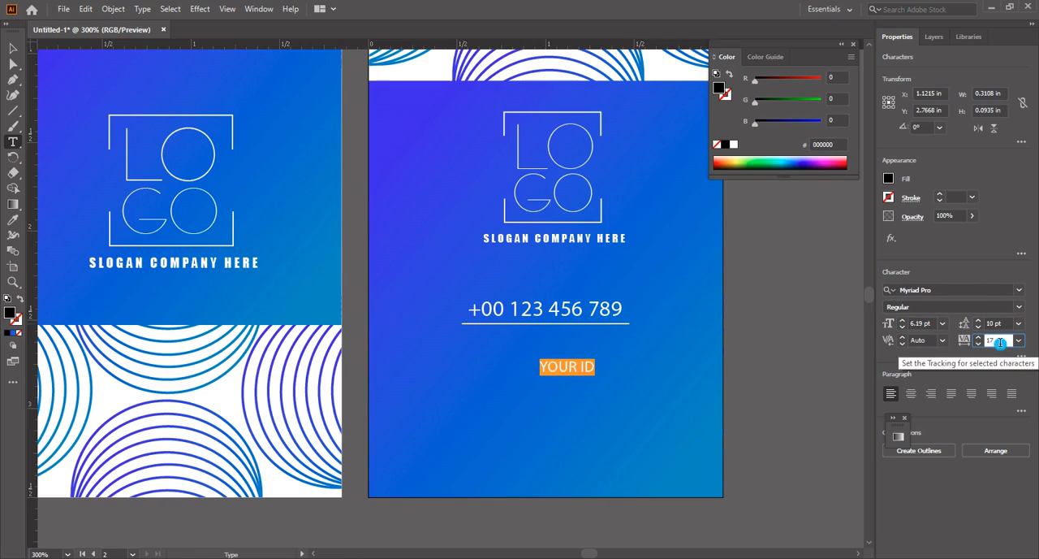
key(Return)
click(1019, 341)
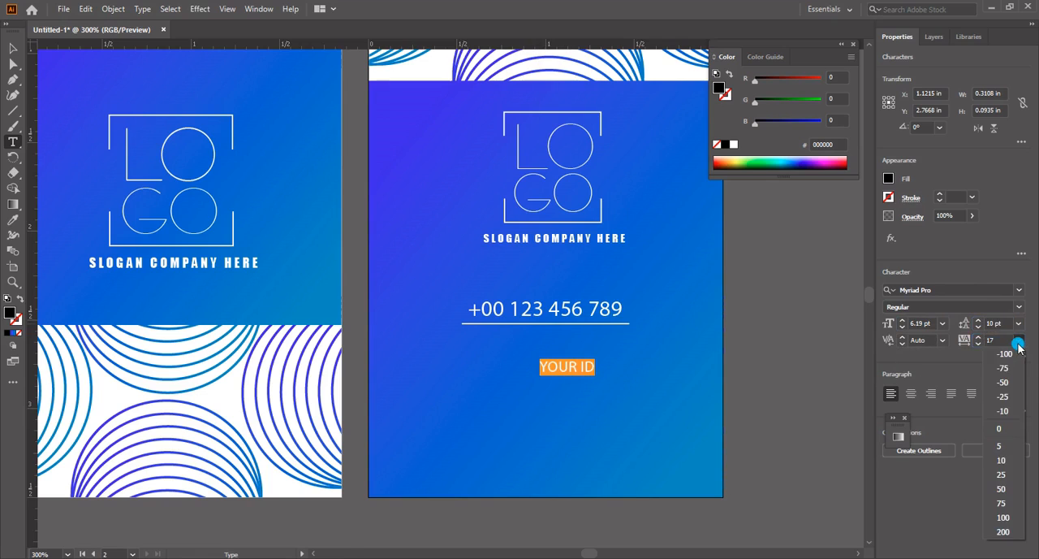
click(1000, 520)
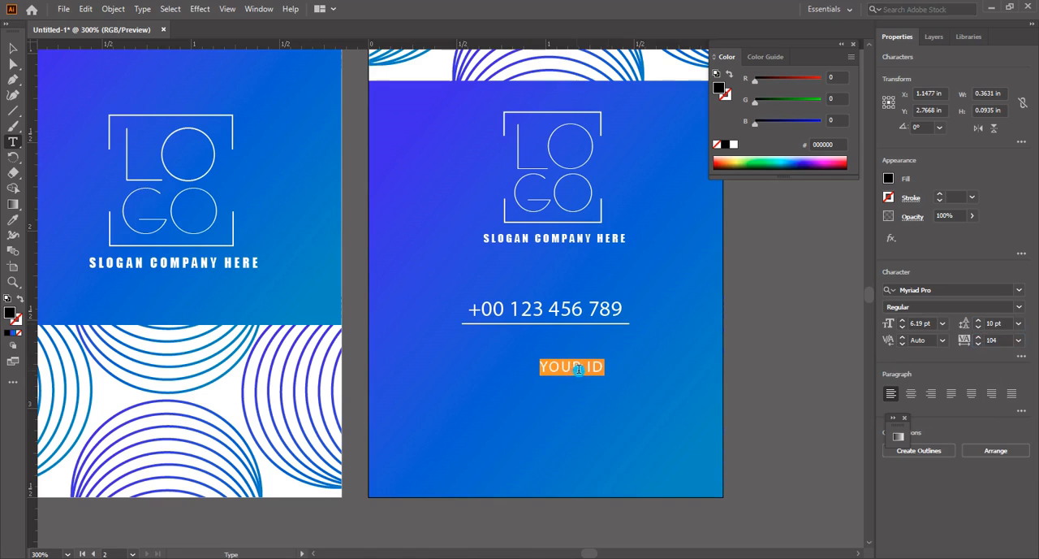
Repeat the YOUR ID line to make three stacked lines, fill them white ffffff and nudge the text slightly up
click(626, 373)
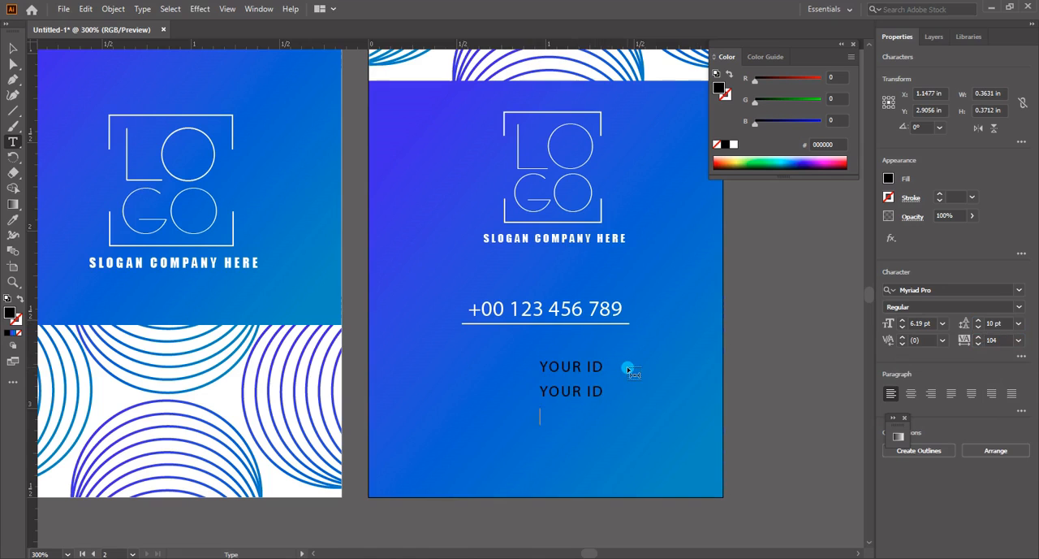
key(ctrl+a)
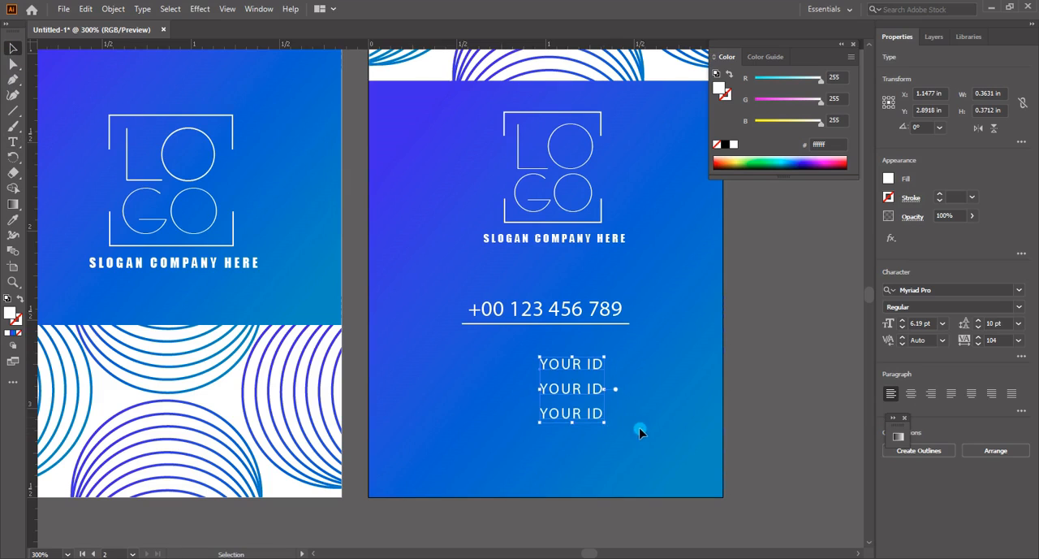
click(623, 443)
click(585, 421)
click(576, 426)
Open the 03-twitter, 06-facebook and 38-instagram SVG icon files from the Desktop and switch to the Twitter document
scroll(568, 414, down, 1)
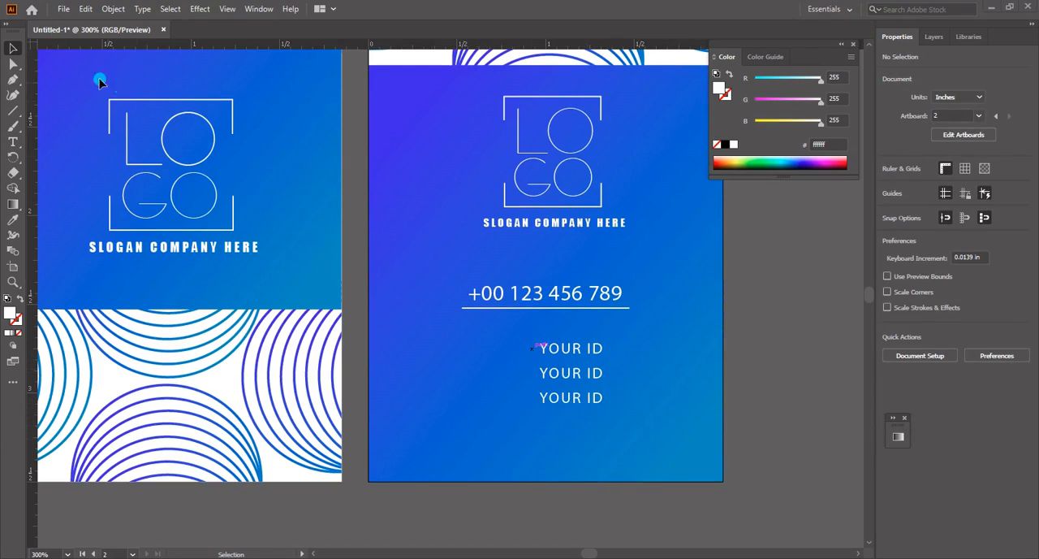
click(61, 9)
click(88, 52)
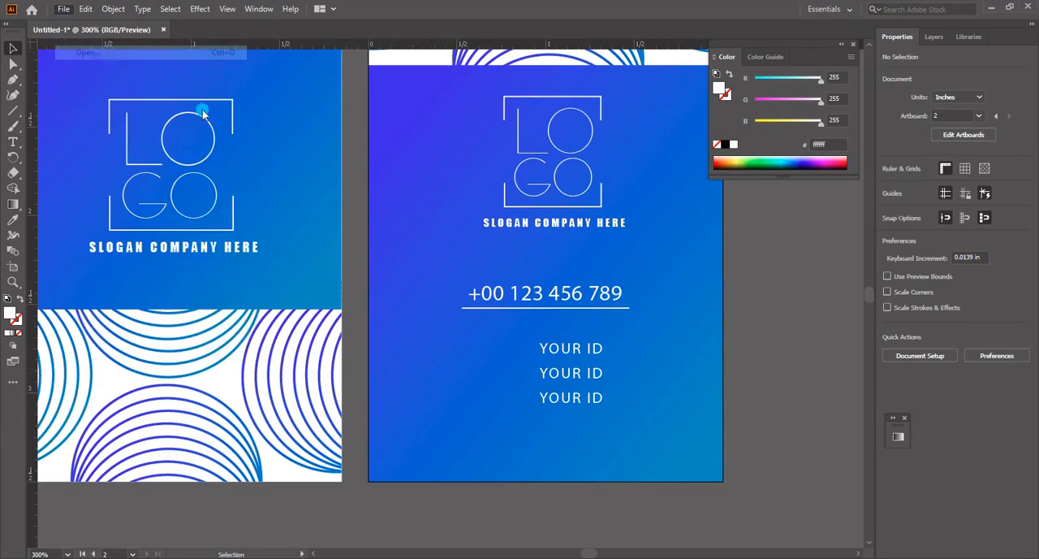
click(336, 242)
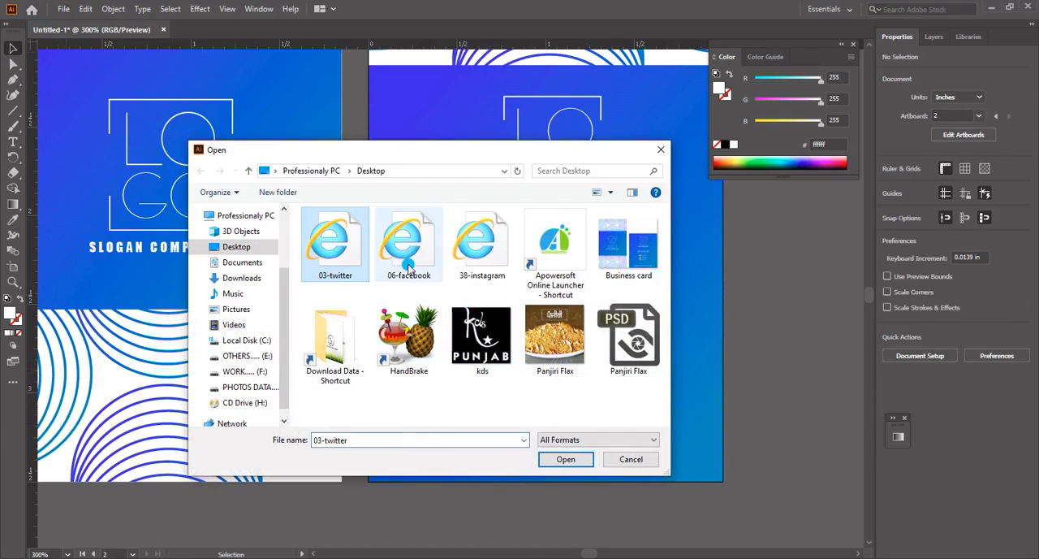
shift+click(480, 269)
click(568, 459)
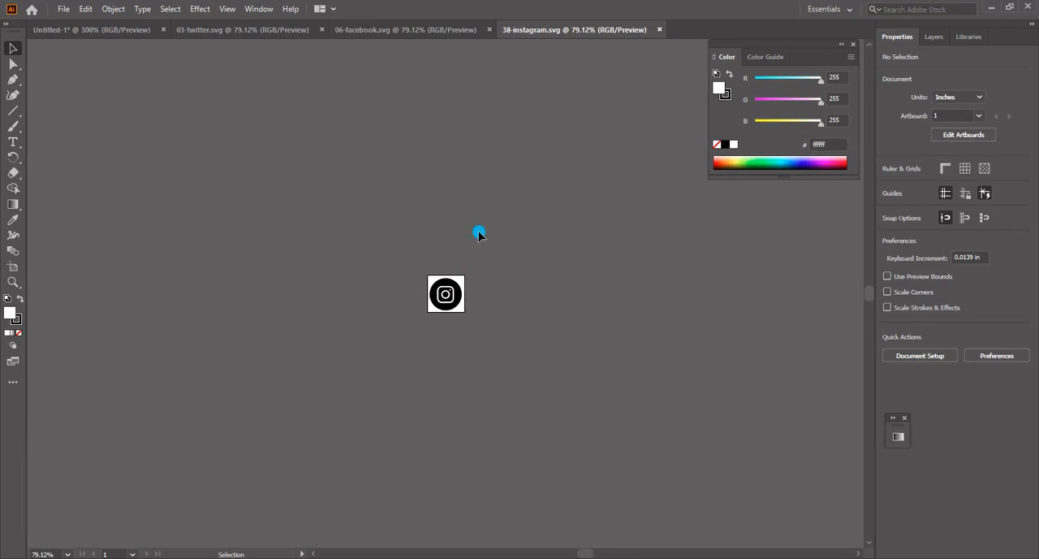
click(413, 33)
click(270, 34)
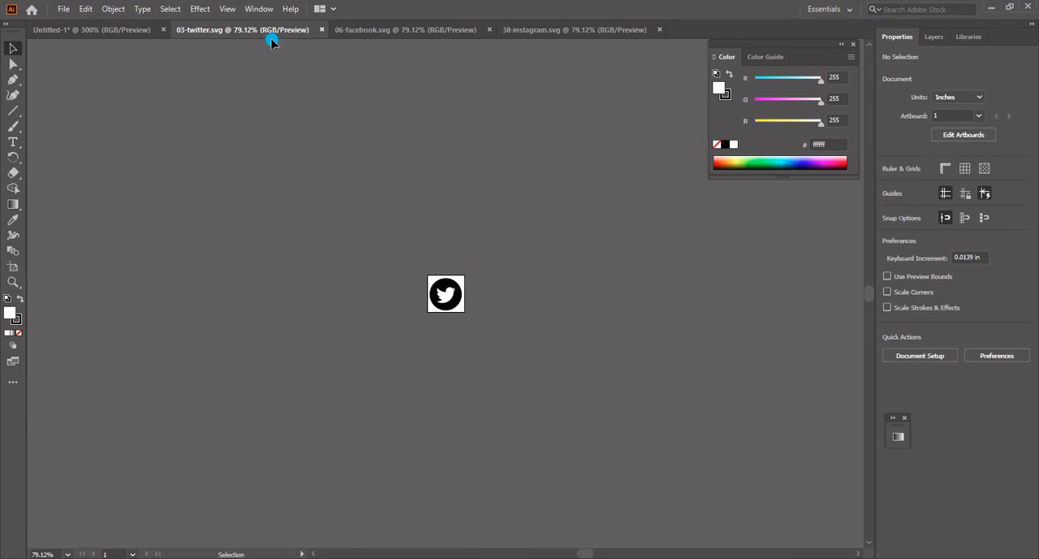
Bring the Twitter, Facebook and Instagram icons from their SVG documents onto the business card's second artboard
click(439, 294)
drag(439, 294, 116, 30)
drag(419, 371, 441, 390)
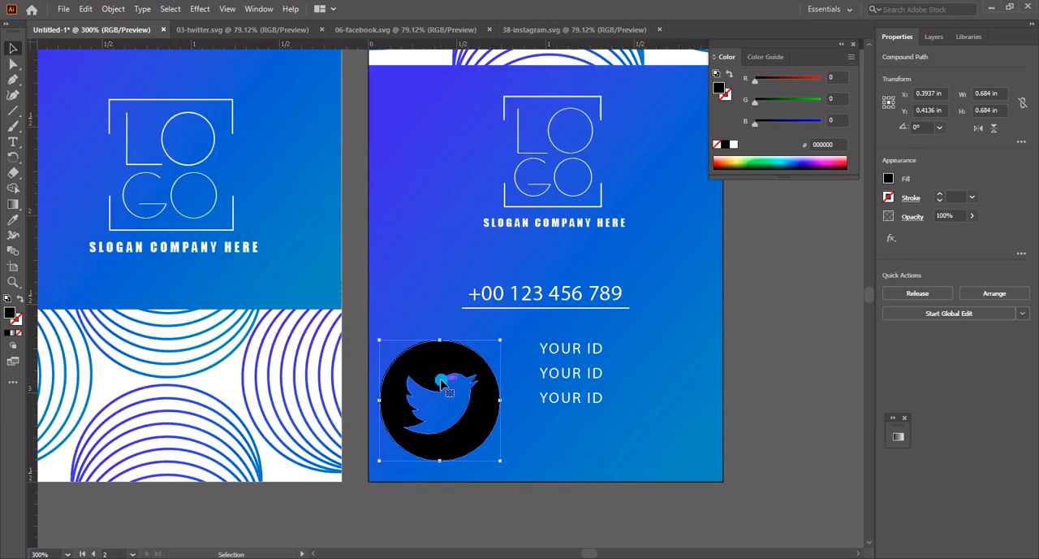
click(358, 30)
drag(449, 299, 412, 223)
click(568, 30)
drag(446, 296, 545, 421)
Close the three SVG icon documents and ungroup the Facebook and Instagram icons on the card
click(659, 30)
click(490, 30)
click(322, 30)
click(447, 228)
key(ctrl+shift+g)
click(448, 227)
click(530, 385)
key(ctrl+shift+g)
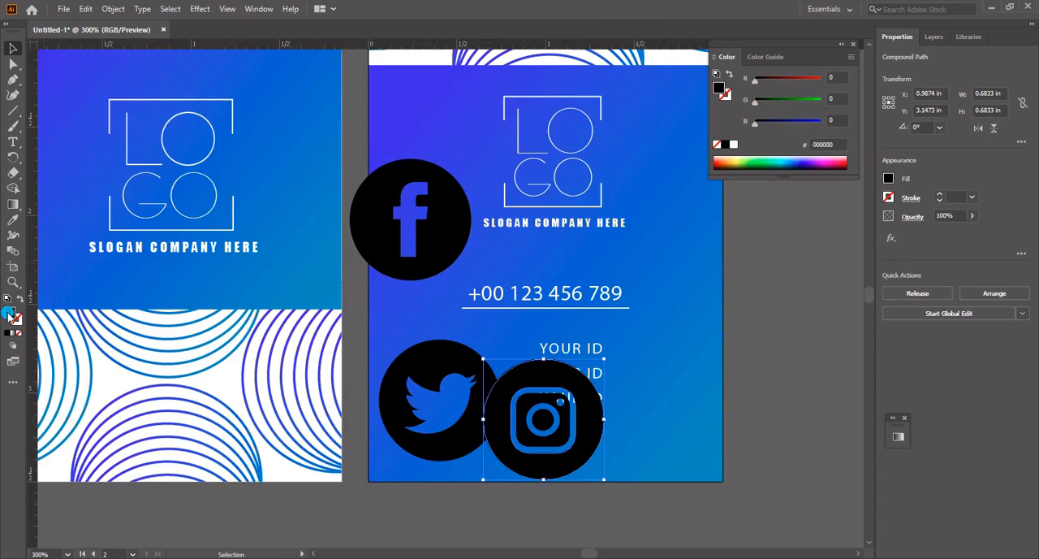
Fill the Instagram icon's outer circle with white ffffff
double_click(10, 313)
drag(573, 323, 527, 265)
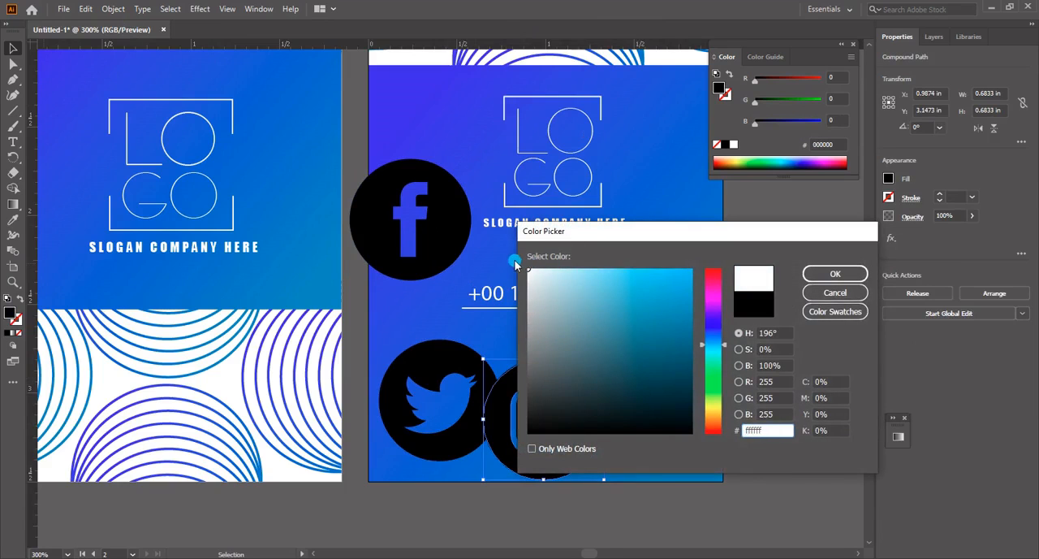
click(832, 276)
click(438, 390)
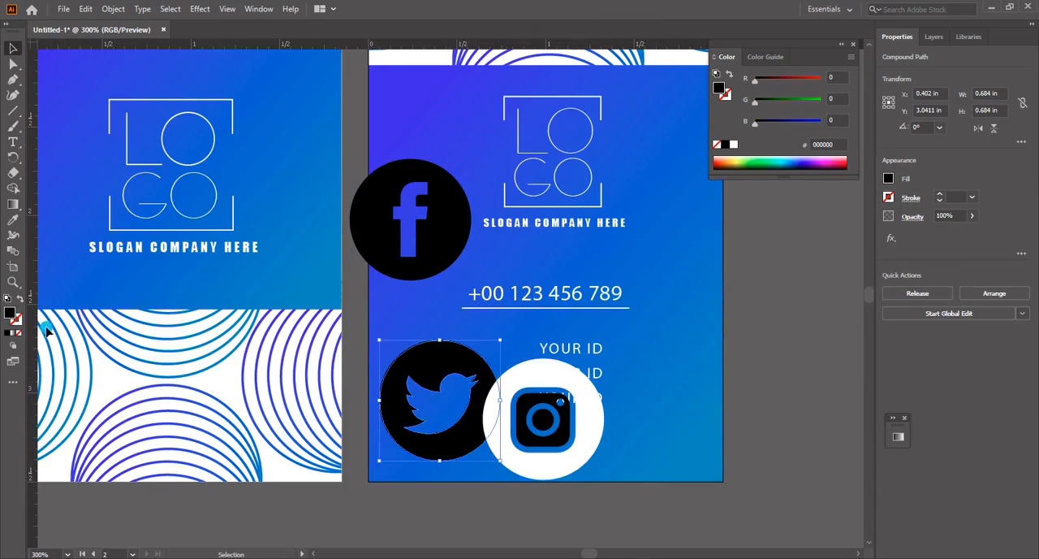
drag(585, 451, 729, 440)
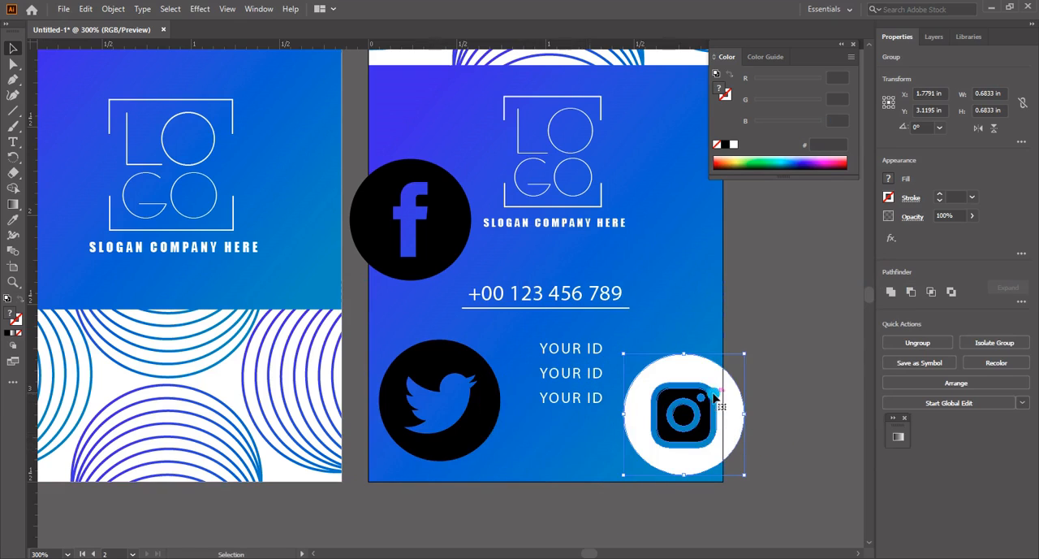
key(ctrl+z)
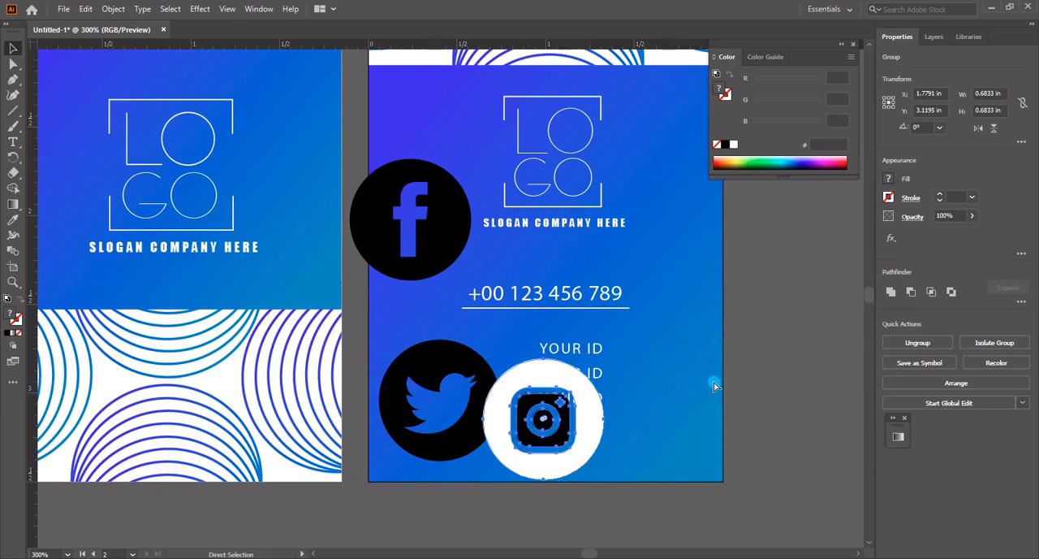
drag(593, 456, 707, 483)
click(704, 372)
click(696, 446)
key(ctrl+z)
key(ctrl+z)
key(ctrl+z)
right_click(658, 445)
click(645, 331)
click(661, 431)
key(Delete)
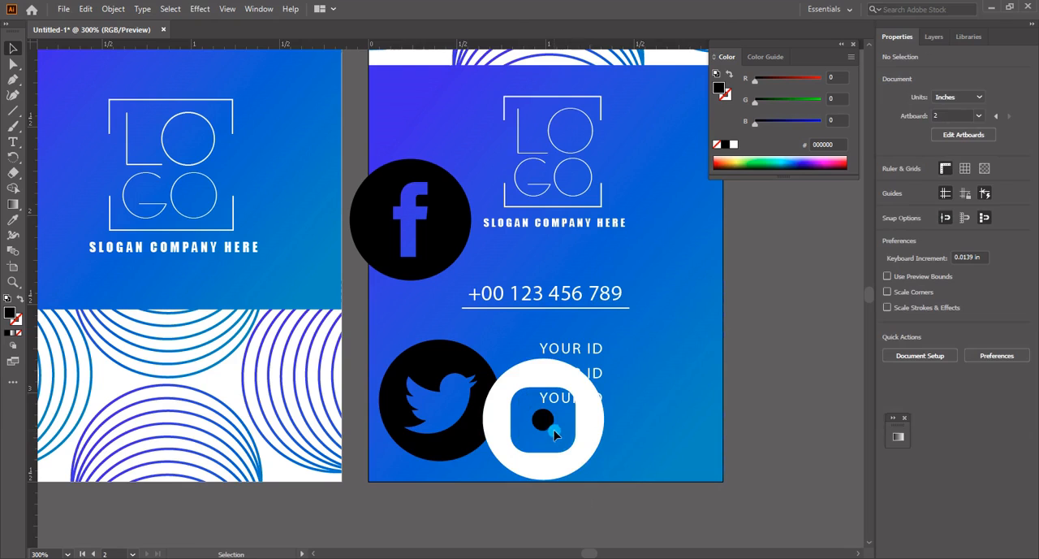
key(ctrl+z)
click(654, 450)
drag(584, 445, 731, 465)
key(ctrl+z)
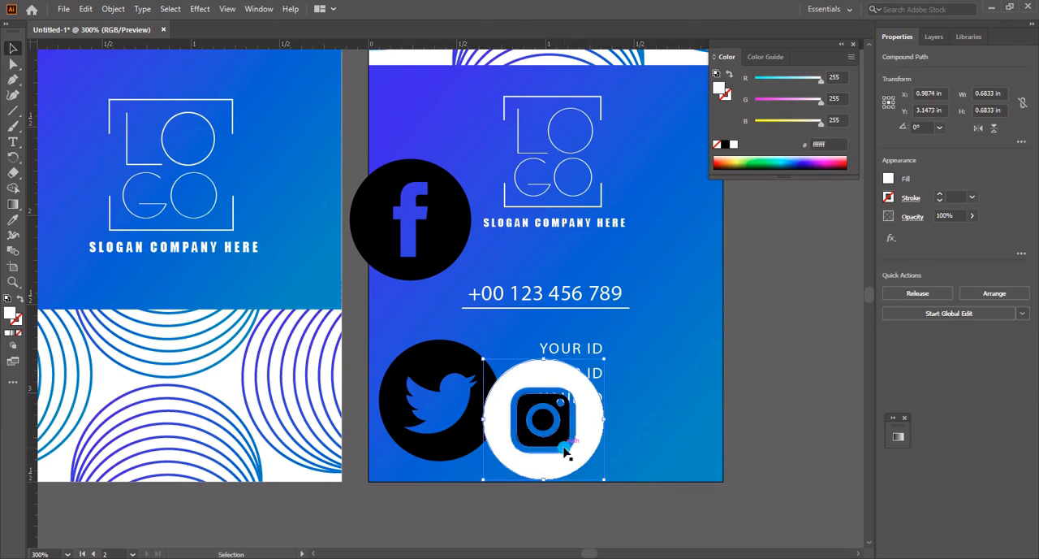
Group the Instagram icon's parts and move the icon to the artboard's lower-right corner
shift+click(565, 448)
key(ctrl+g)
drag(579, 442, 712, 490)
Fill the Twitter and Facebook icons with white
click(432, 364)
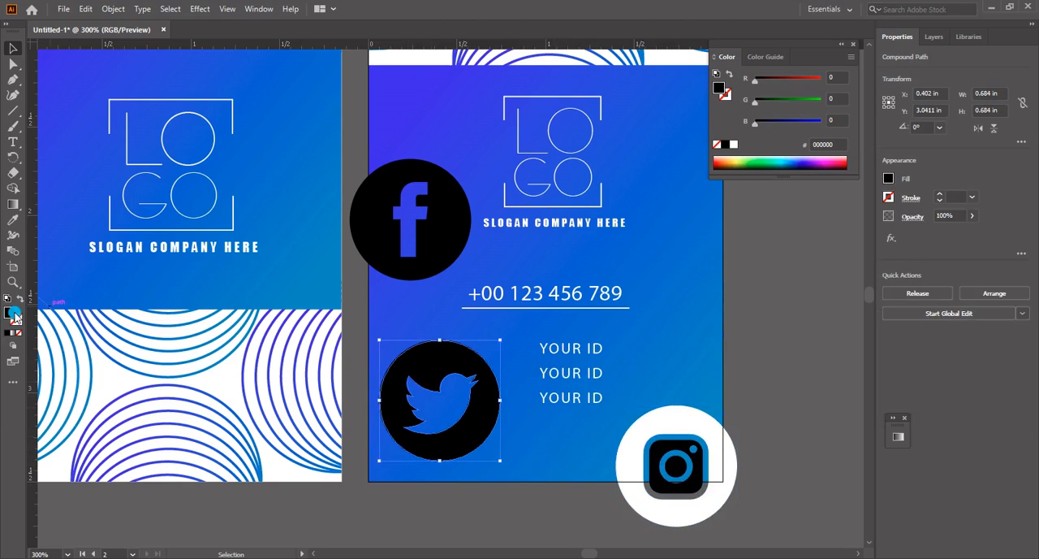
double_click(9, 313)
drag(540, 307, 504, 255)
key(Return)
click(447, 248)
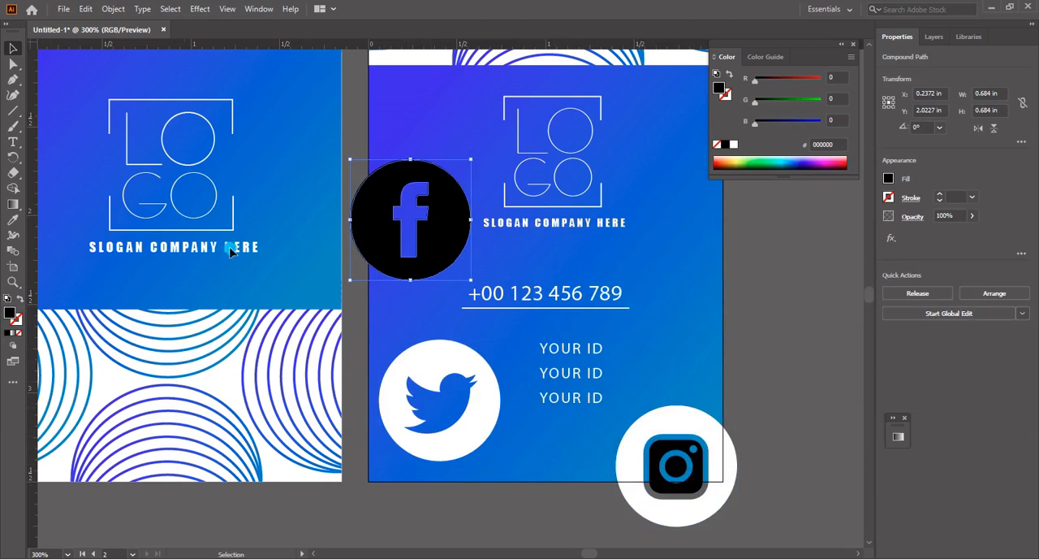
double_click(10, 314)
drag(575, 301, 529, 268)
key(Return)
click(564, 333)
Move the Twitter icon down over the card's lower edge and shrink the Facebook icon to 0.1566 in beside the YOUR ID lines
drag(487, 398, 502, 465)
drag(420, 264, 460, 390)
drag(380, 446, 697, 466)
drag(498, 376, 537, 406)
drag(550, 314, 503, 361)
key(z)
drag(702, 293, 465, 522)
key(v)
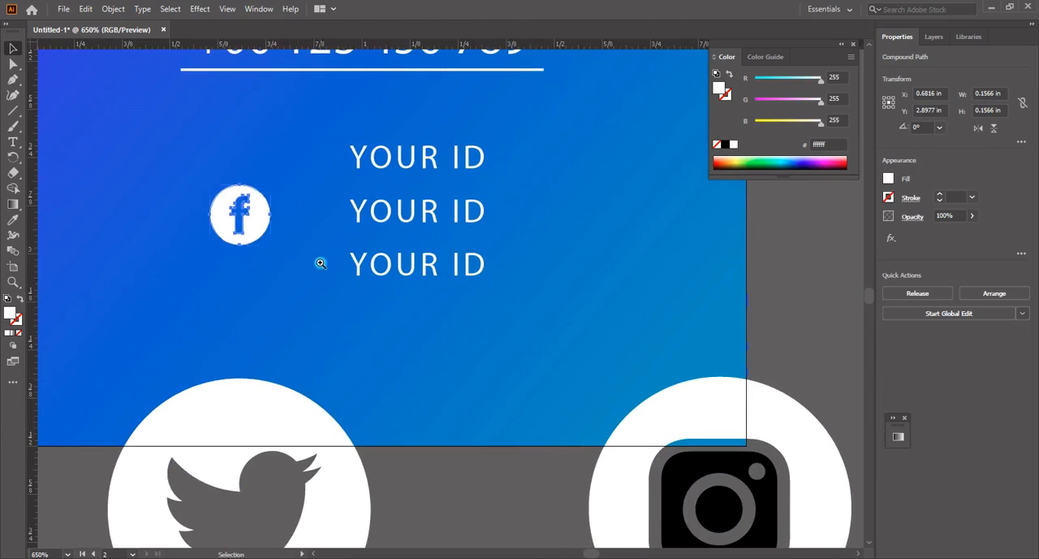
scroll(254, 271, up, 1)
Scale the Facebook icon to about 0.097 in beside the first YOUR ID line and add a vertical guide at its left edge
drag(254, 272, 323, 213)
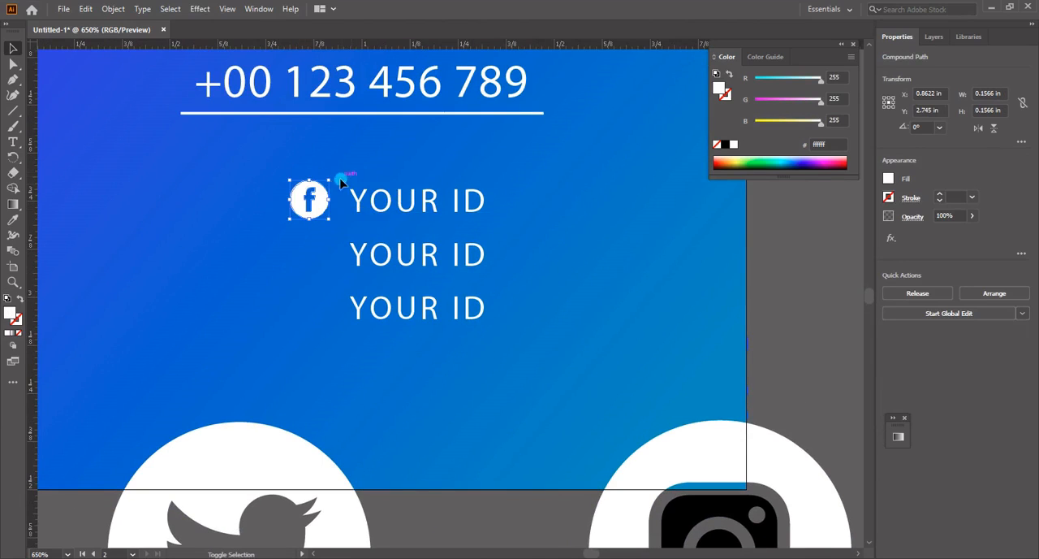
key(Right)
drag(33, 442, 294, 421)
drag(319, 199, 328, 217)
key(Up)
click(345, 283)
Shrink the Twitter icon to 0.0972 in and align it over the Facebook icon beside the first YOUR ID line
drag(303, 464, 242, 372)
drag(169, 396, 317, 181)
drag(364, 159, 344, 206)
key(ctrl+space)
drag(275, 163, 338, 333)
drag(459, 253, 489, 176)
drag(425, 196, 410, 209)
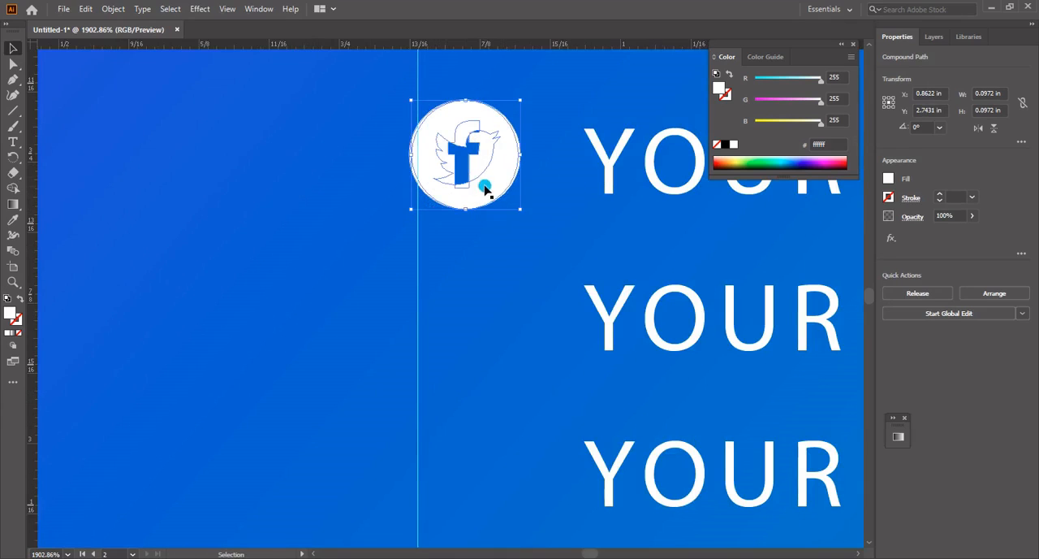
drag(411, 101, 399, 100)
mouse_move(521, 210)
mouse_down()
mouse_move(512, 201)
mouse_move(522, 211)
mouse_up()
Move the Facebook icon down beside the second YOUR ID line and nudge it level with the text
drag(490, 171, 490, 312)
mouse_move(484, 306)
mouse_down()
mouse_move(501, 317)
mouse_move(486, 346)
mouse_move(466, 296)
mouse_up()
key(ctrl+alt+space)
ctrl+alt+click(551, 290)
ctrl+alt+click(473, 287)
ctrl+alt+click(455, 282)
key(Up)
key(Up)
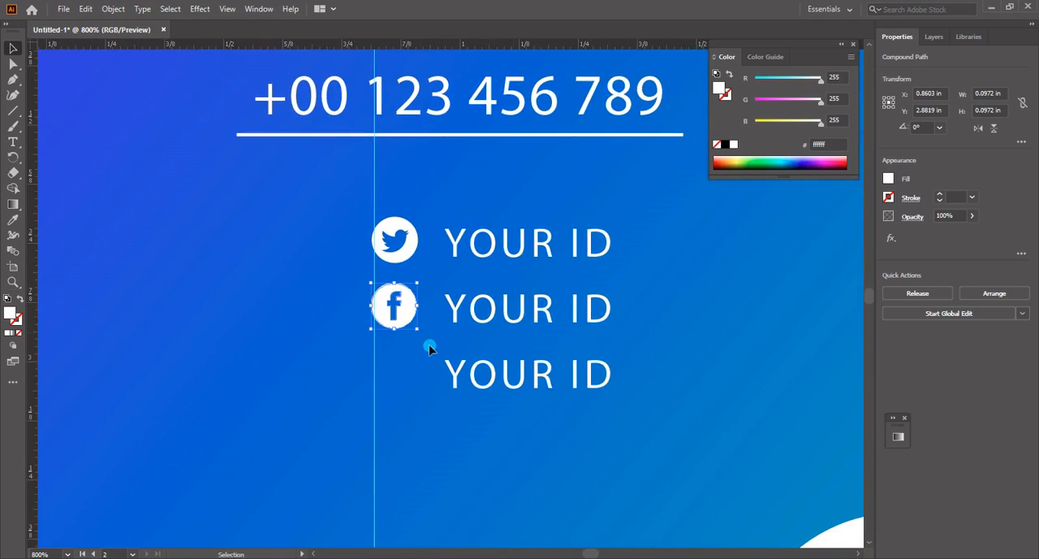
key(space)
drag(462, 402, 400, 260)
key(Down)
drag(355, 194, 353, 258)
key(ctrl+z)
key(ctrl+z)
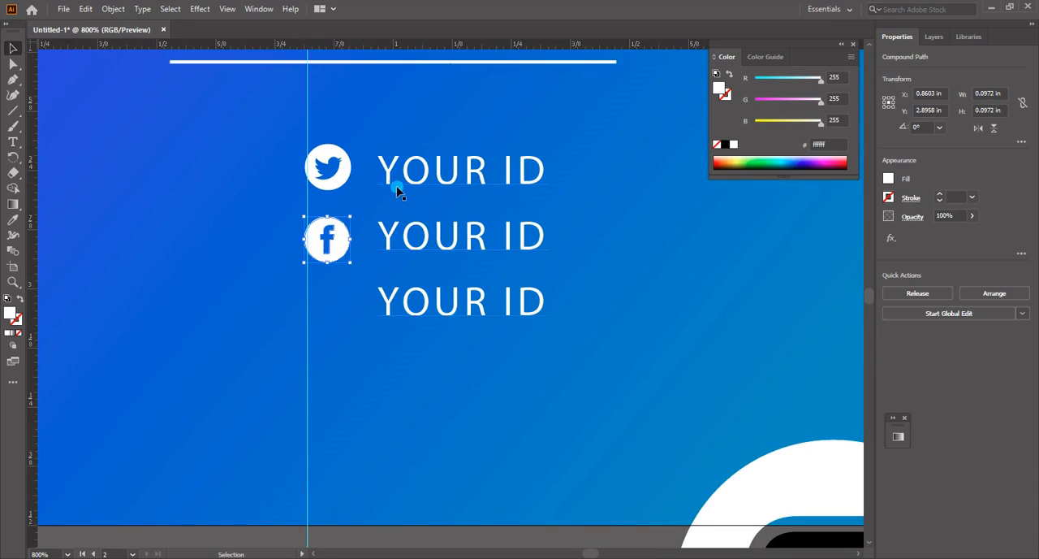
click(417, 234)
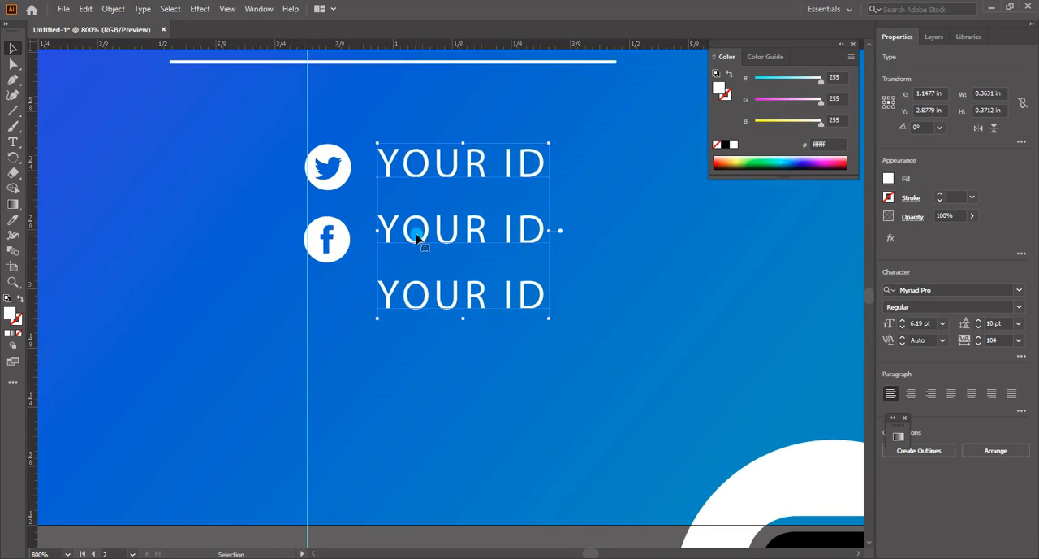
click(342, 253)
key(Up)
Shrink the Instagram icon and place it over the Facebook icon beside the second YOUR ID line
click(340, 284)
drag(552, 316, 514, 318)
drag(447, 185, 434, 180)
click(595, 360)
drag(597, 362, 527, 308)
drag(712, 417, 213, 253)
drag(389, 223, 255, 354)
drag(253, 367, 249, 171)
click(254, 153)
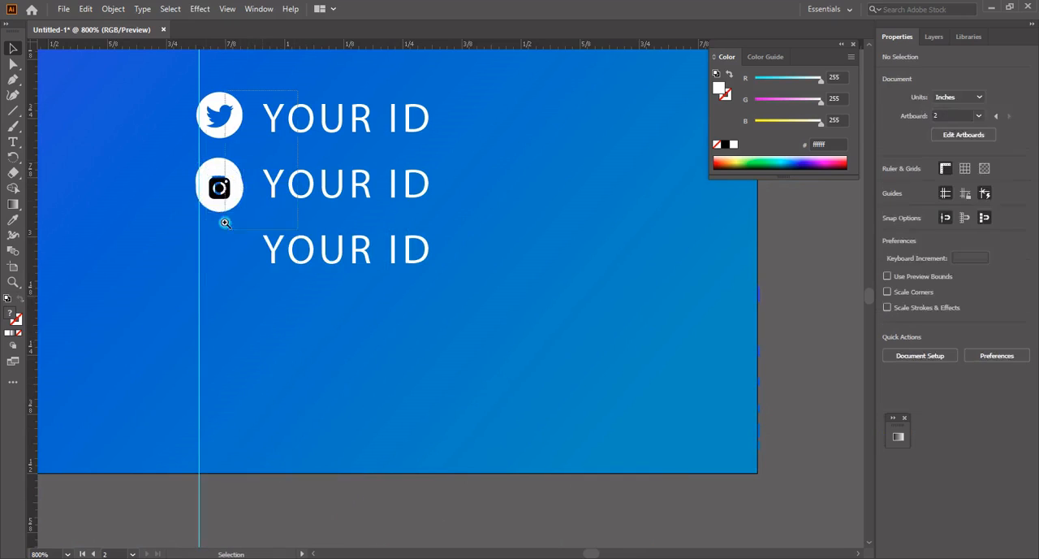
Scale the Instagram icon to match the Facebook icon at 0.0972 in and move it beside the third YOUR ID line
scroll(232, 221, up, 3)
drag(438, 254, 444, 246)
mouse_move(430, 262)
mouse_down()
mouse_move(428, 294)
mouse_move(428, 267)
mouse_move(444, 266)
mouse_up()
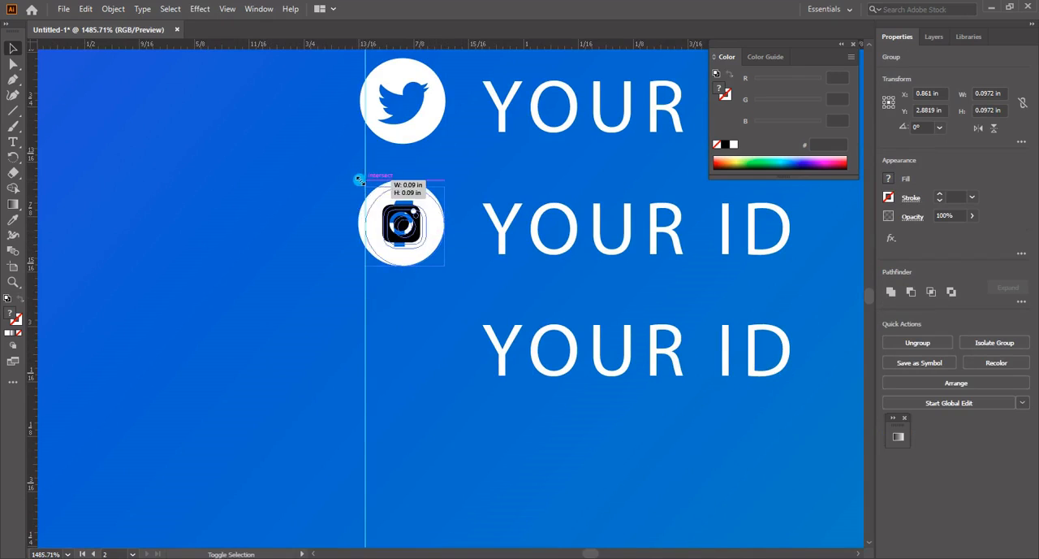
drag(428, 230, 431, 354)
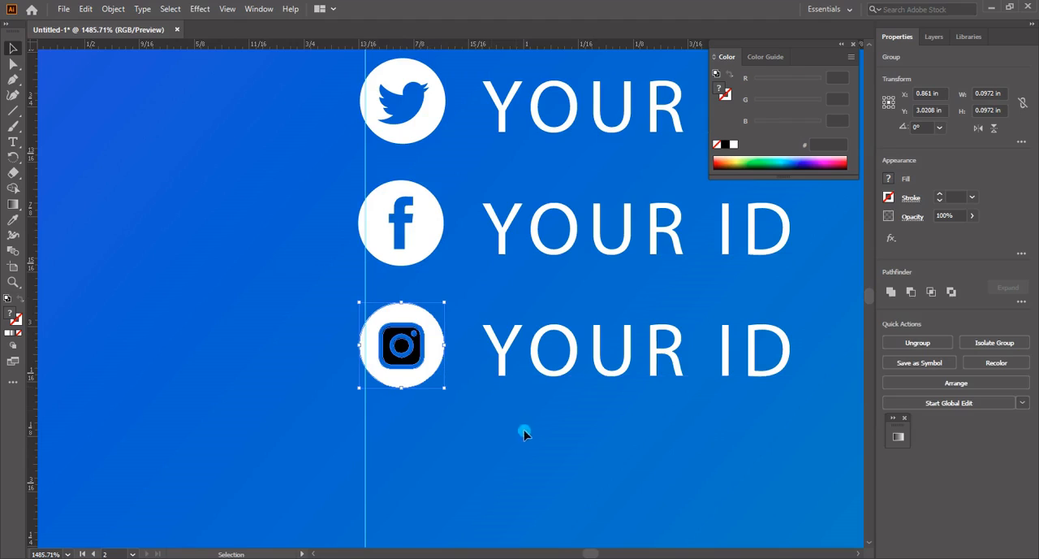
click(526, 432)
Ungroup the Instagram icon beside the third YOUR ID line
key(z)
alt+click(560, 287)
alt+click(561, 286)
drag(506, 214, 204, 456)
key(v)
right_click(289, 334)
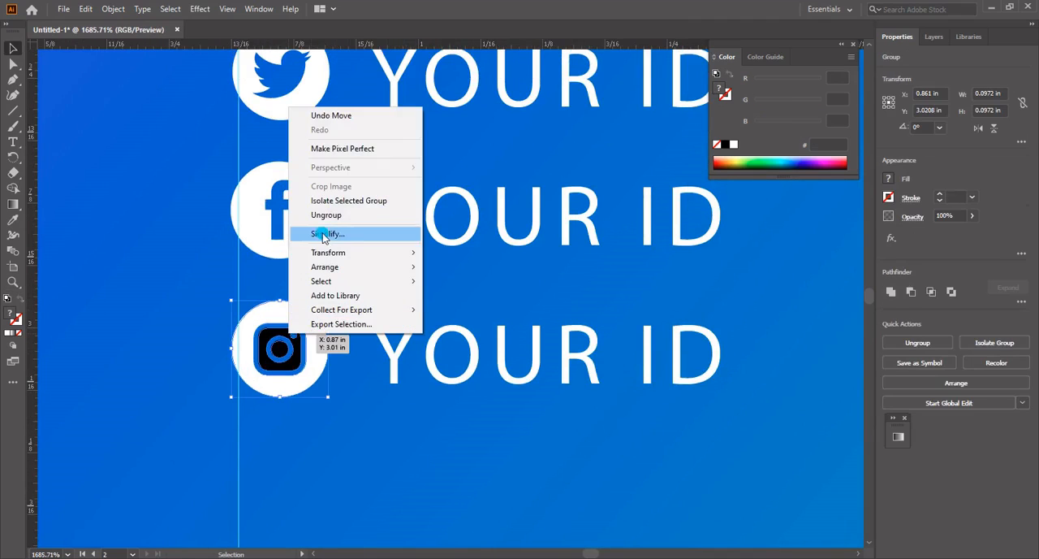
click(328, 216)
click(345, 347)
Fill the black camera body inside the Instagram icon with ffffff
click(278, 335)
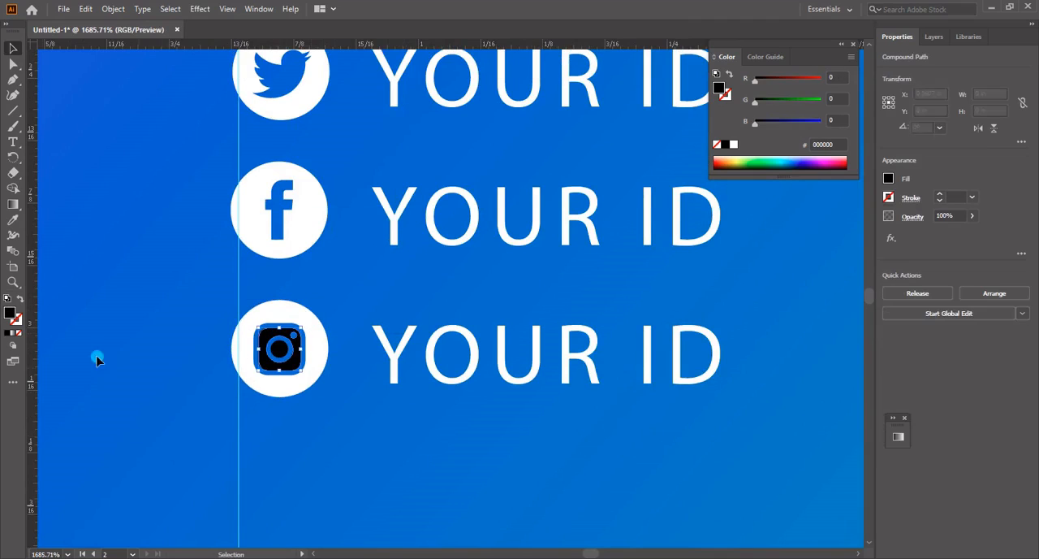
double_click(12, 312)
text(ffffff)
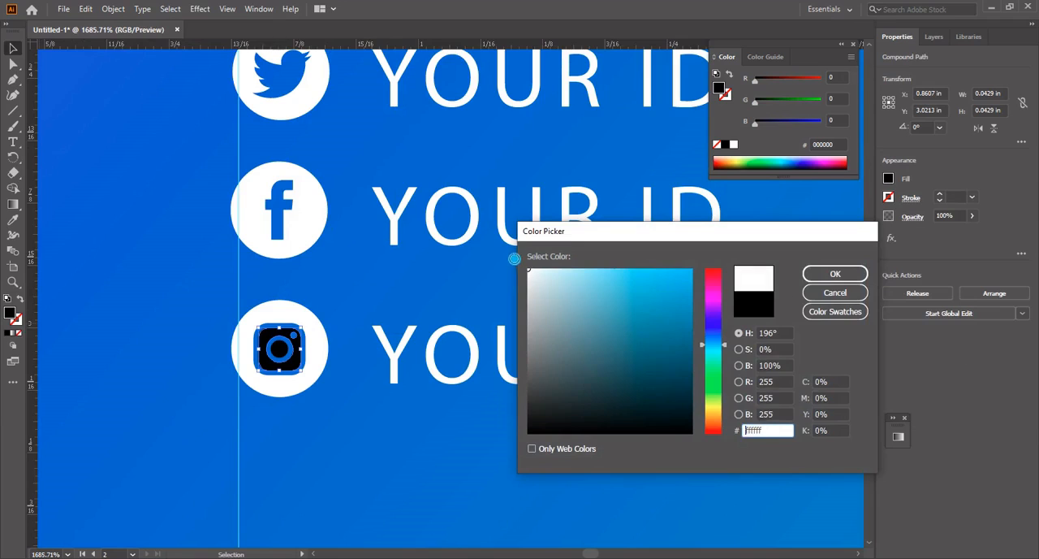
click(817, 278)
click(511, 459)
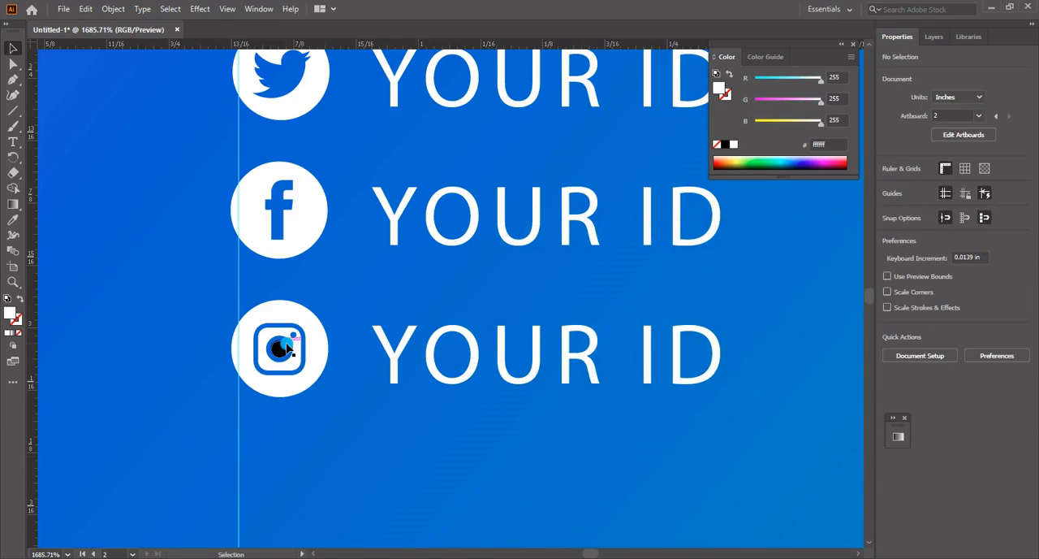
Fill the black centre dot of the Instagram icon's lens with ffffff
click(278, 348)
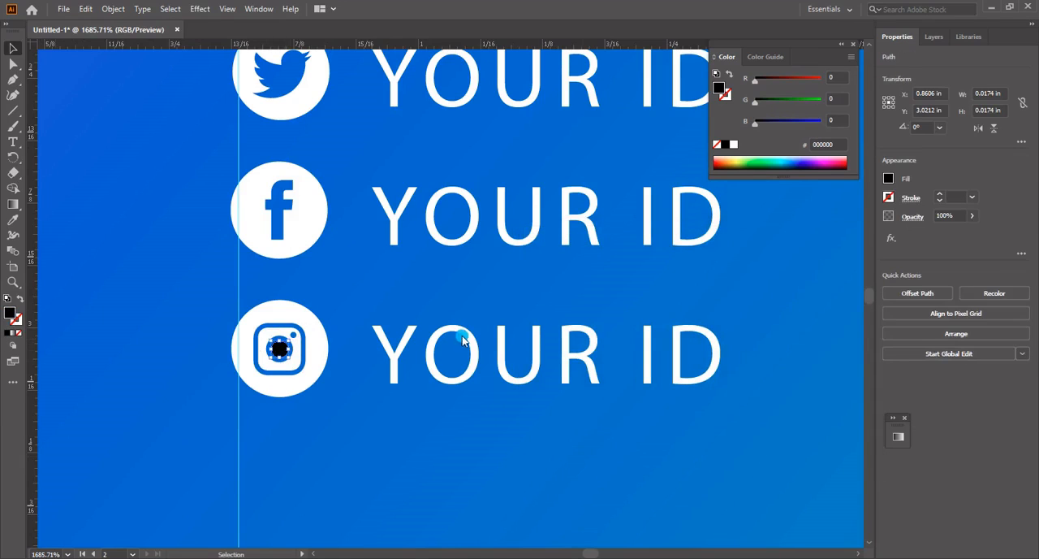
double_click(9, 313)
text(ffffff)
click(836, 276)
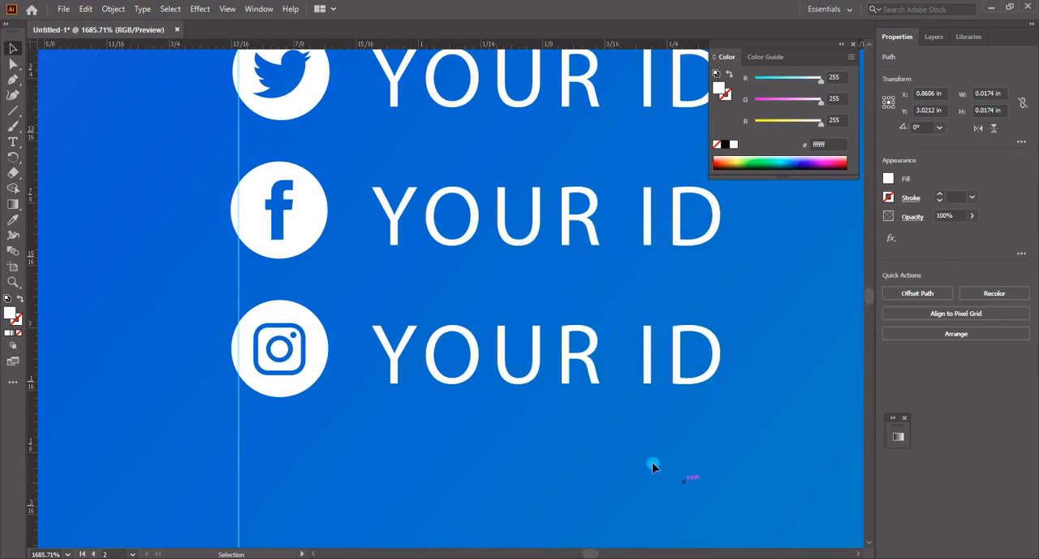
click(653, 465)
Group all parts of the recoloured Instagram icon
ctrl+alt+click(366, 388)
drag(404, 355, 410, 377)
drag(460, 394, 361, 259)
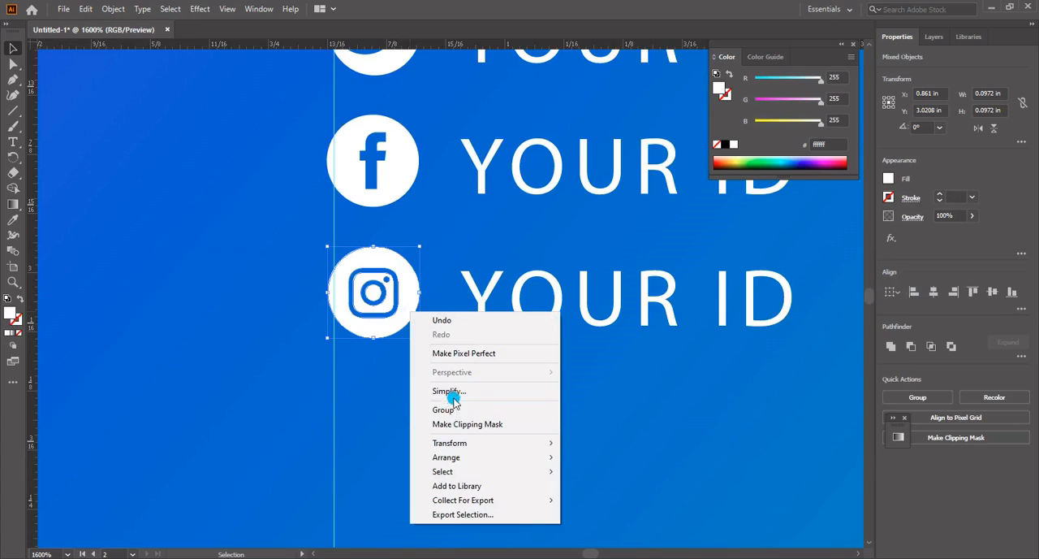
click(470, 408)
click(503, 384)
key(z)
alt+click(530, 339)
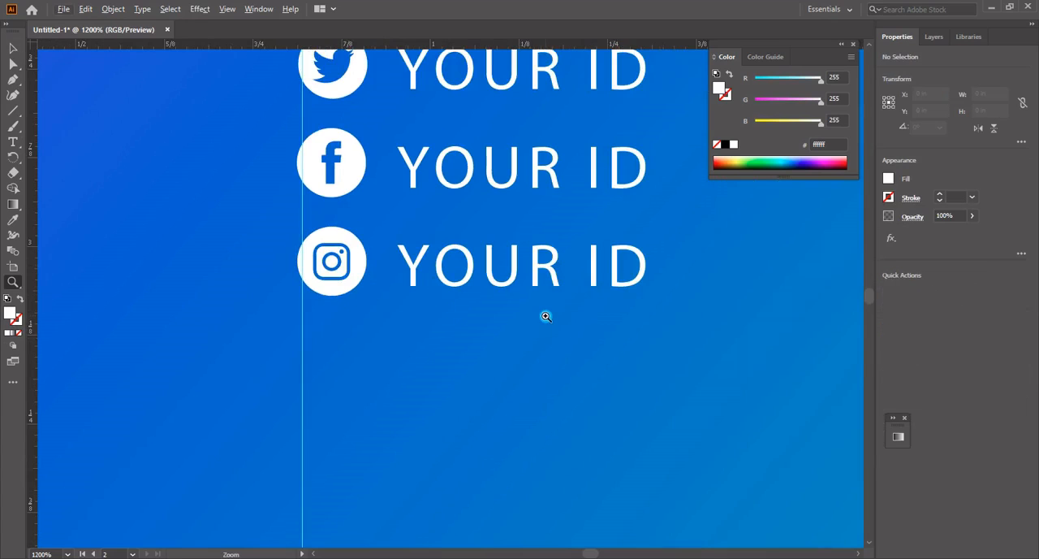
Group the three icons with the YOUR ID lines and shift the group left to centre it beneath the phone number
alt+click(546, 317)
drag(506, 257, 96, 212)
key(v)
click(440, 286)
click(529, 374)
right_click(333, 214)
click(374, 312)
drag(313, 388, 330, 388)
alt+click(482, 318)
alt+click(483, 317)
drag(482, 317, 527, 334)
mouse_move(394, 252)
mouse_down()
mouse_move(382, 243)
mouse_move(399, 246)
mouse_up()
click(469, 419)
key(t)
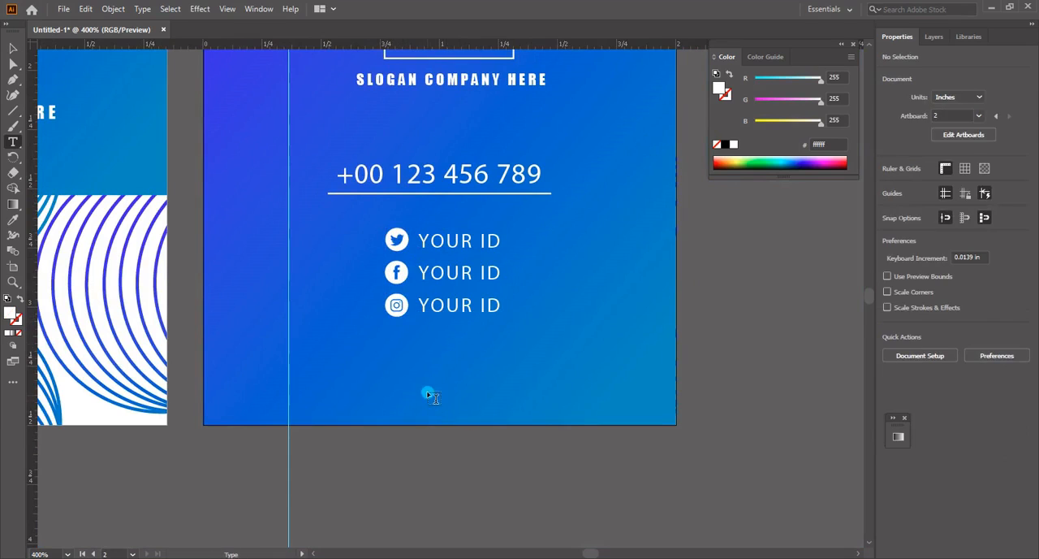
click(431, 395)
text(WWW.WEBSITE)
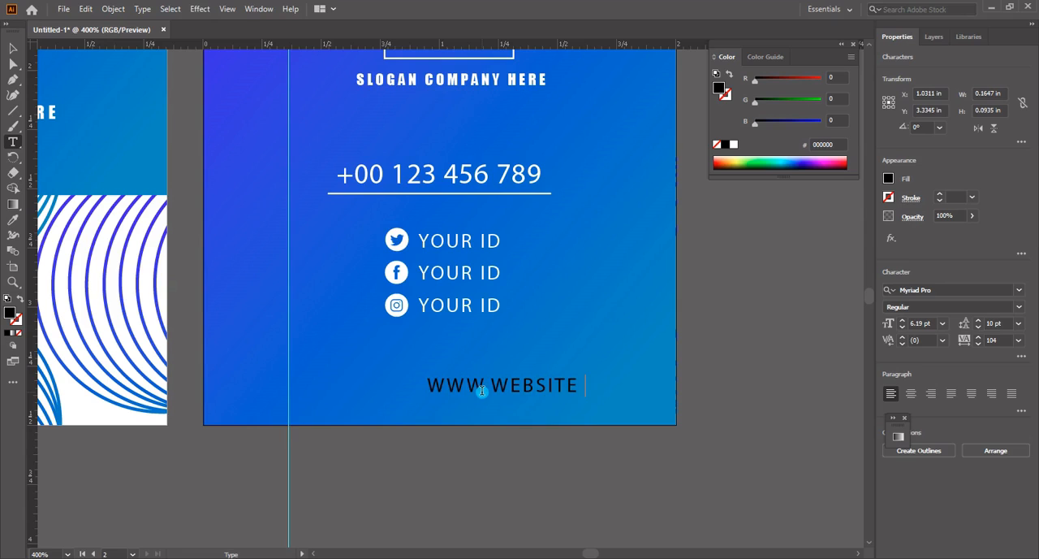
key(BackSpace)
key(BackSpace)
key(ctrl+a)
text(WWW)
key(ctrl+a)
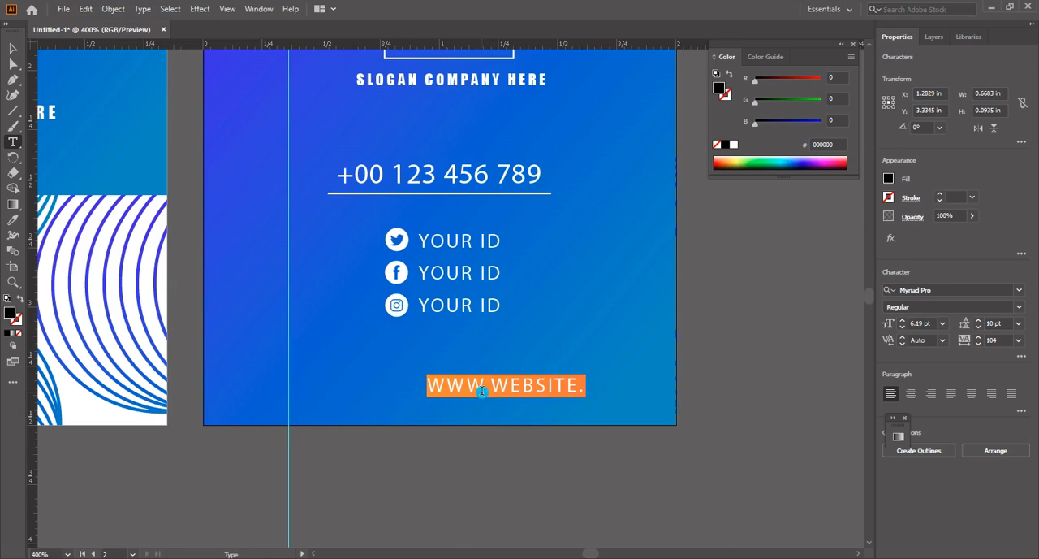
click(1016, 357)
click(1016, 358)
click(1021, 357)
click(1022, 357)
click(891, 494)
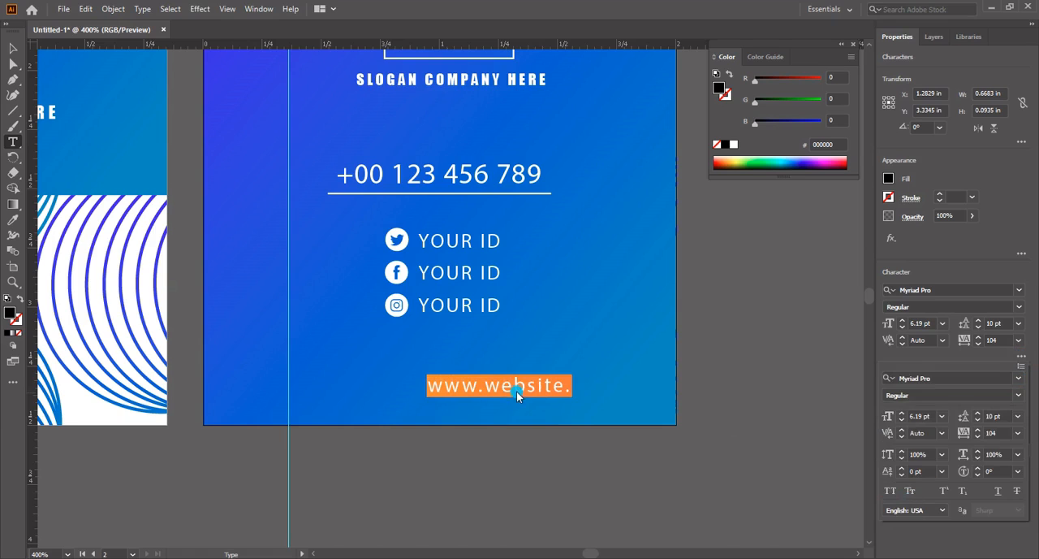
click(585, 396)
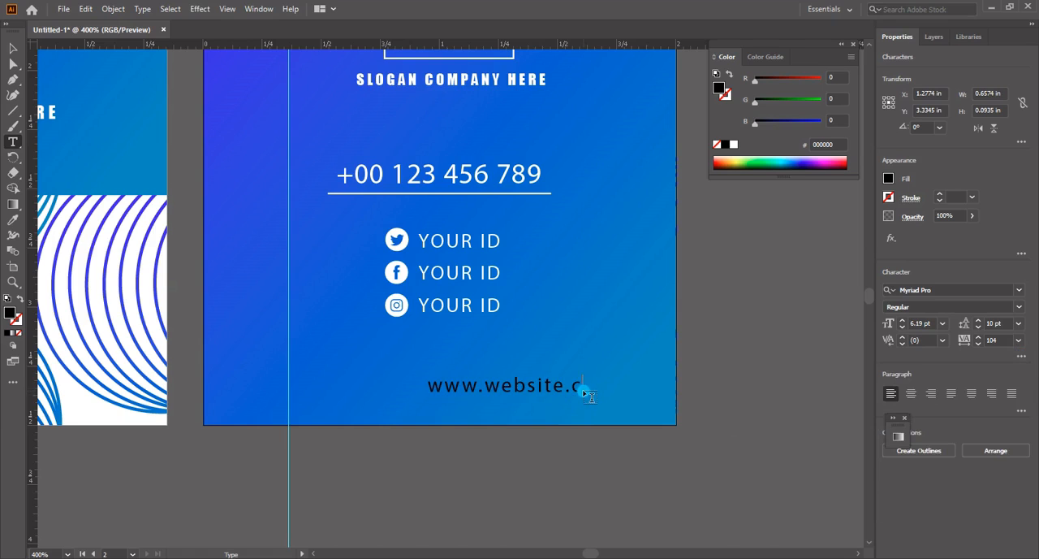
Fill the website text with white and set its font size to 7 pt
triple_click(580, 388)
double_click(9, 312)
drag(545, 359, 526, 267)
click(834, 274)
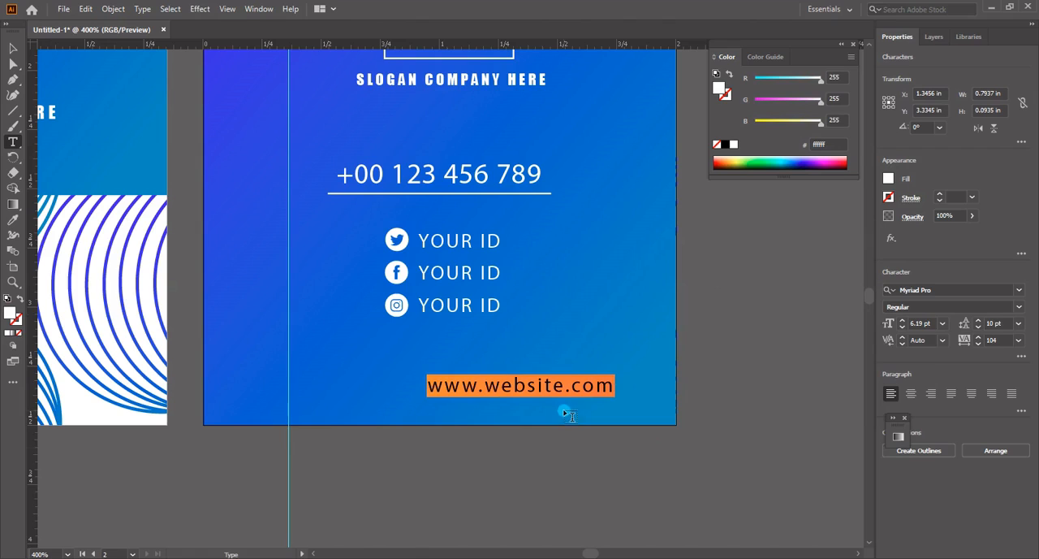
click(909, 323)
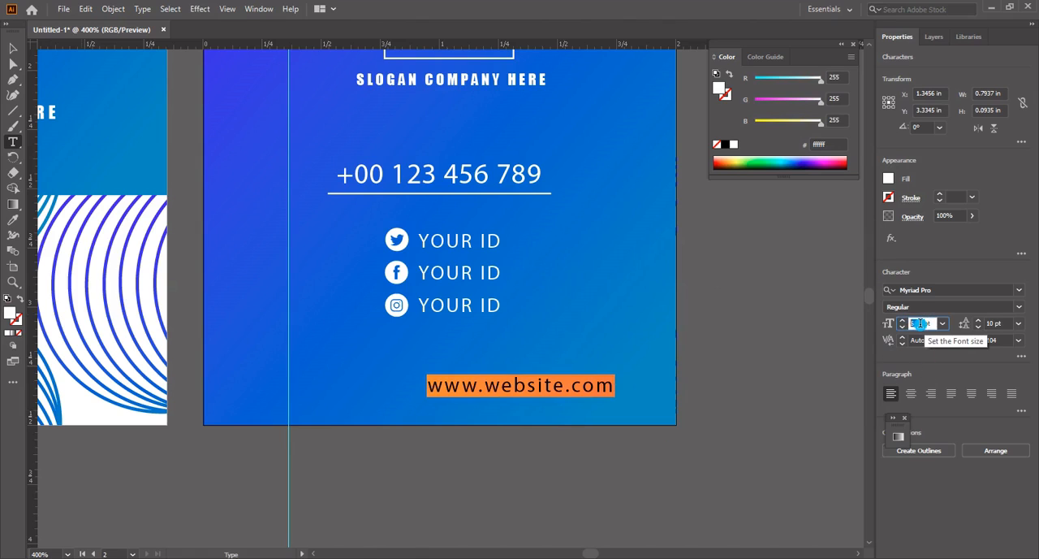
scroll(920, 323, up, 3)
scroll(920, 323, down, 2)
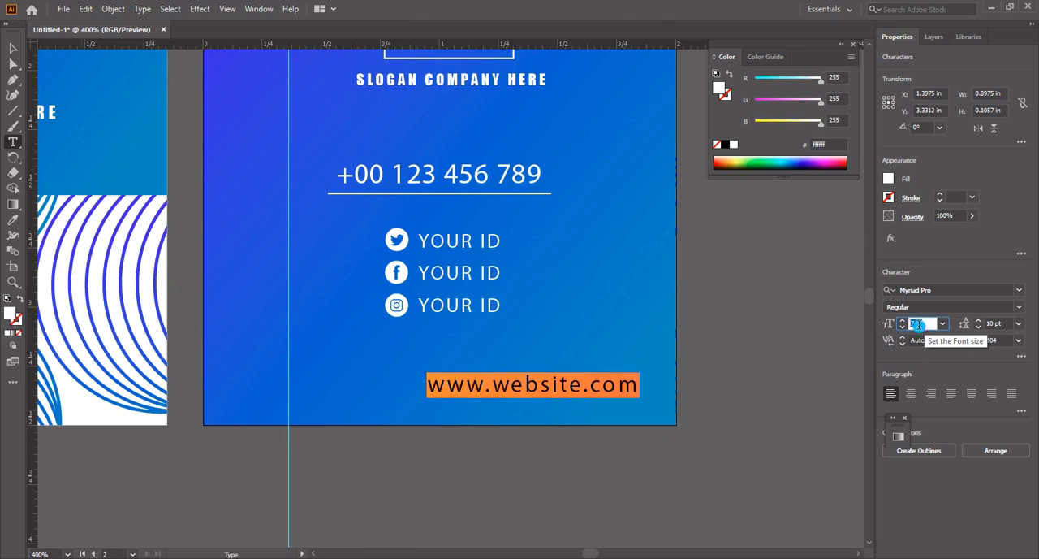
Set the website text's font size to 7.8 pt and its tracking to 272
click(922, 330)
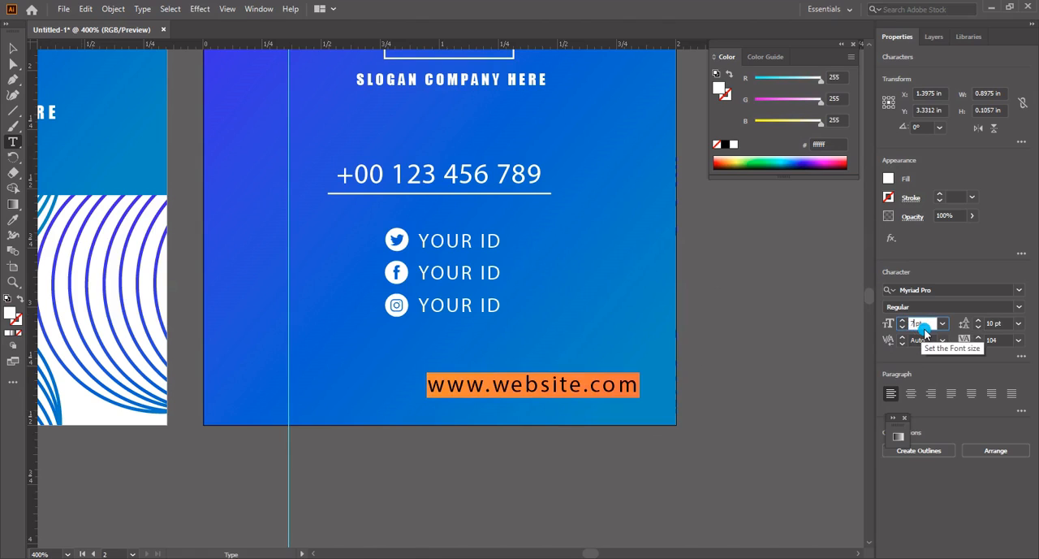
text(.8)
key(Return)
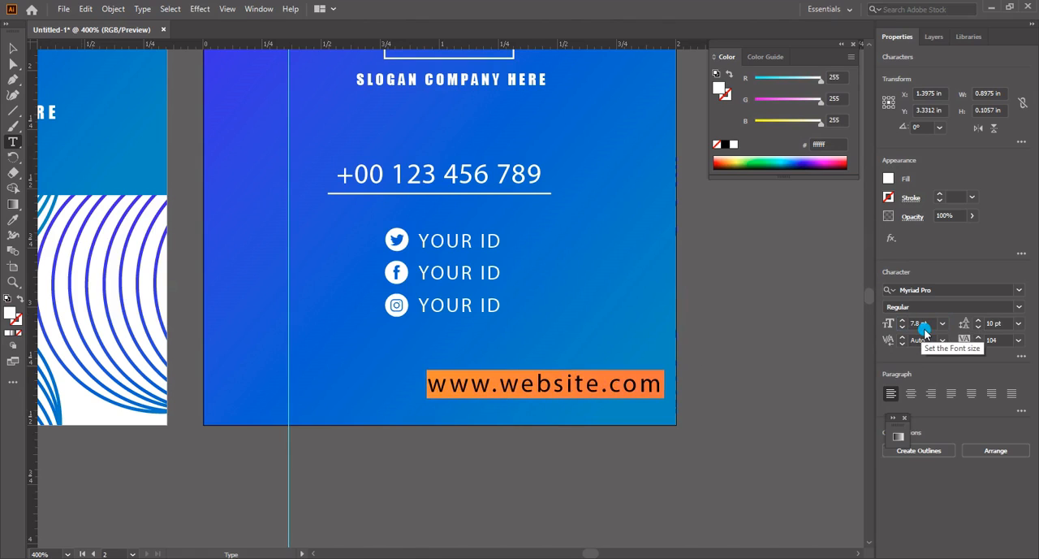
click(915, 357)
click(997, 341)
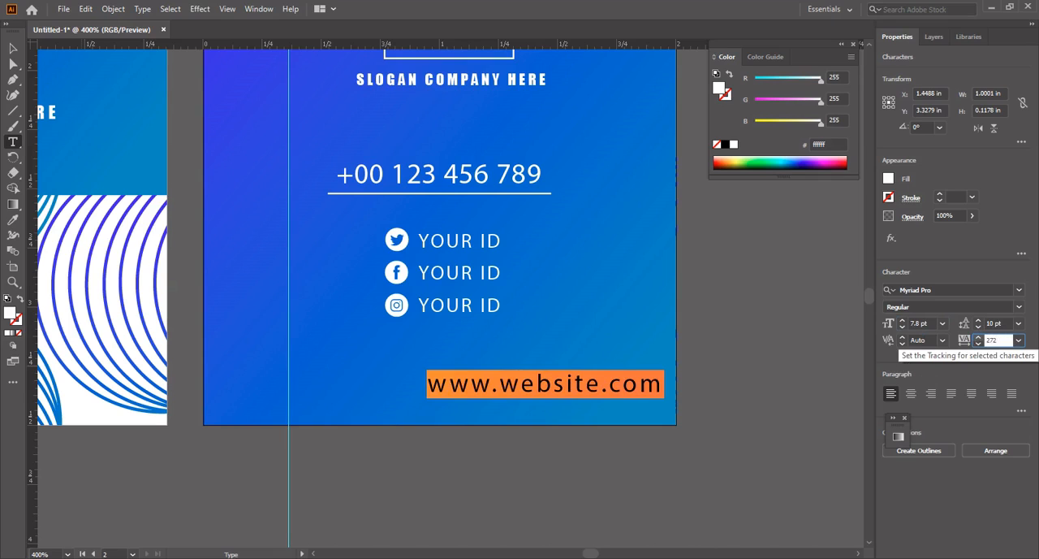
key(Return)
click(12, 48)
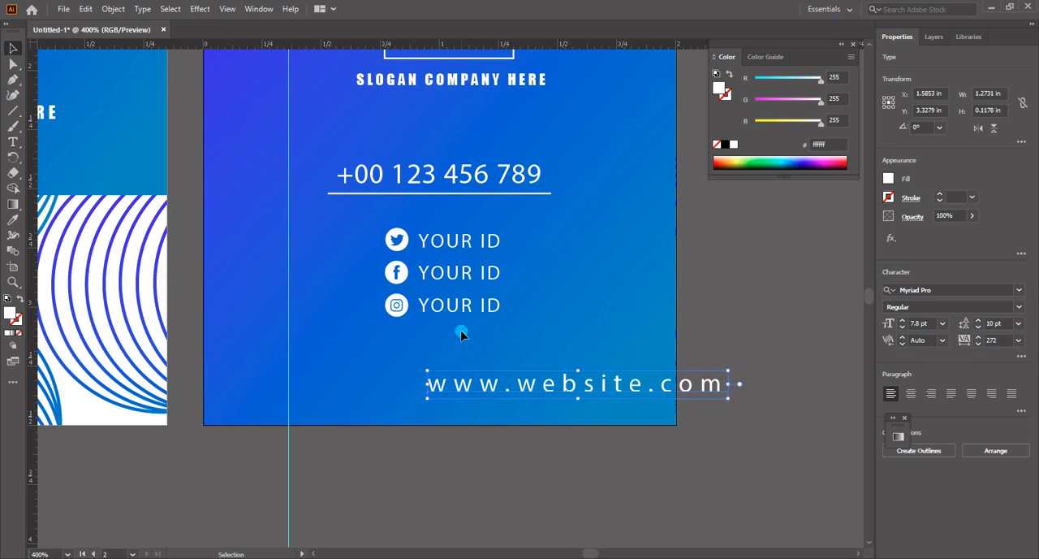
Move the website text to the horizontal centre near the second artboard's lower edge and delete the vertical guide crossing that artboard
drag(592, 393, 452, 414)
drag(309, 336, 265, 371)
key(Delete)
drag(483, 353, 467, 379)
ctrl+alt+click(466, 378)
drag(468, 413, 482, 465)
mouse_move(478, 468)
mouse_down()
mouse_move(488, 471)
mouse_move(462, 466)
mouse_move(485, 466)
mouse_up()
click(468, 510)
click(487, 510)
Move the underlined phone number and the YOUR ID group up together, closer beneath the slogan
drag(455, 294, 464, 293)
drag(460, 349, 472, 351)
click(473, 312)
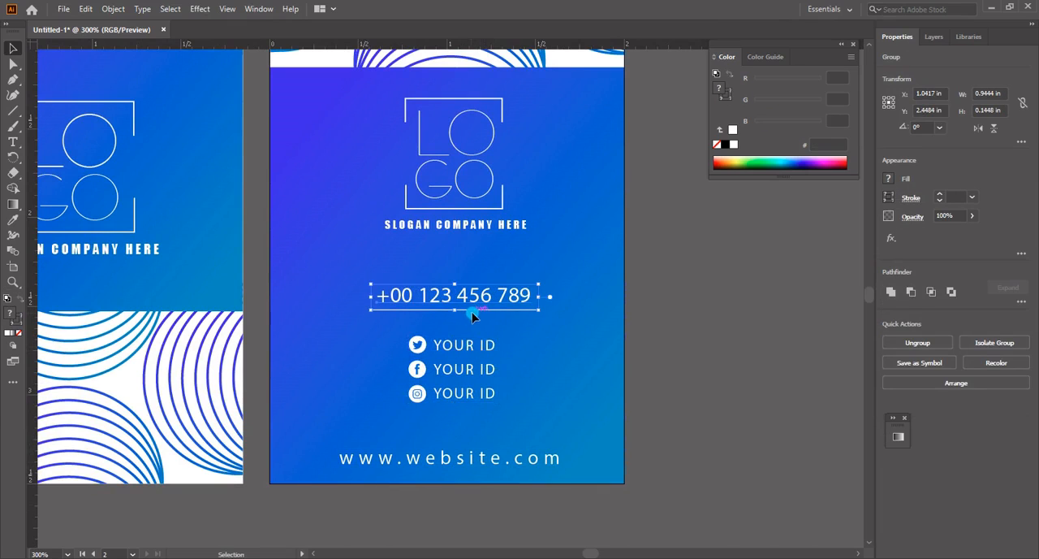
click(458, 355)
click(367, 273)
drag(369, 269, 372, 272)
key(Up)
key(Up)
key(Up)
key(Up)
key(Up)
key(Up)
key(Up)
key(Up)
key(Up)
key(Up)
key(Up)
key(Up)
key(Down)
key(Up)
key(Up)
key(Up)
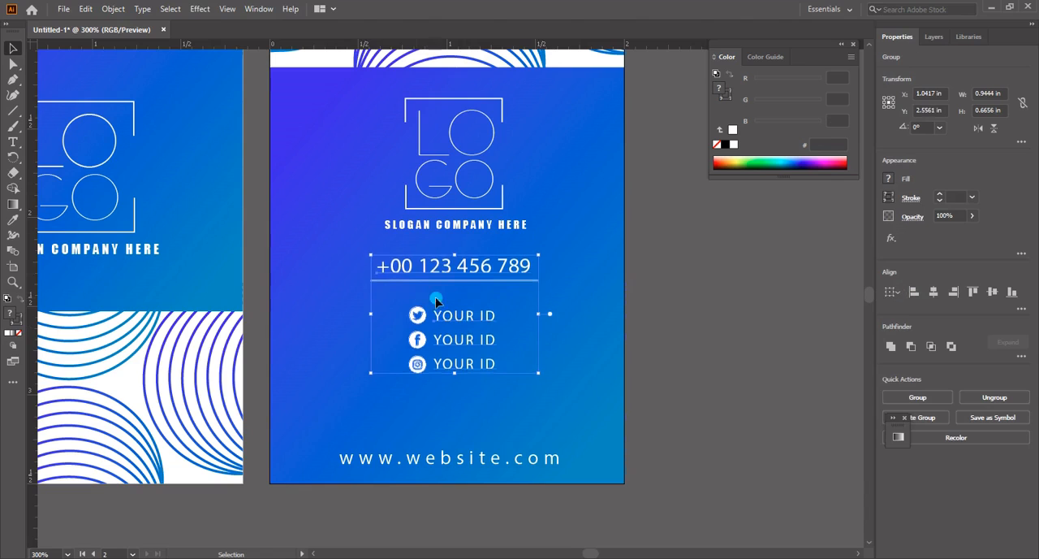
key(Down)
key(Down)
key(Down)
key(Down)
key(Down)
Add the second artboard's logo and slogan to the selection and nudge everything selected slightly down
shift+click(491, 230)
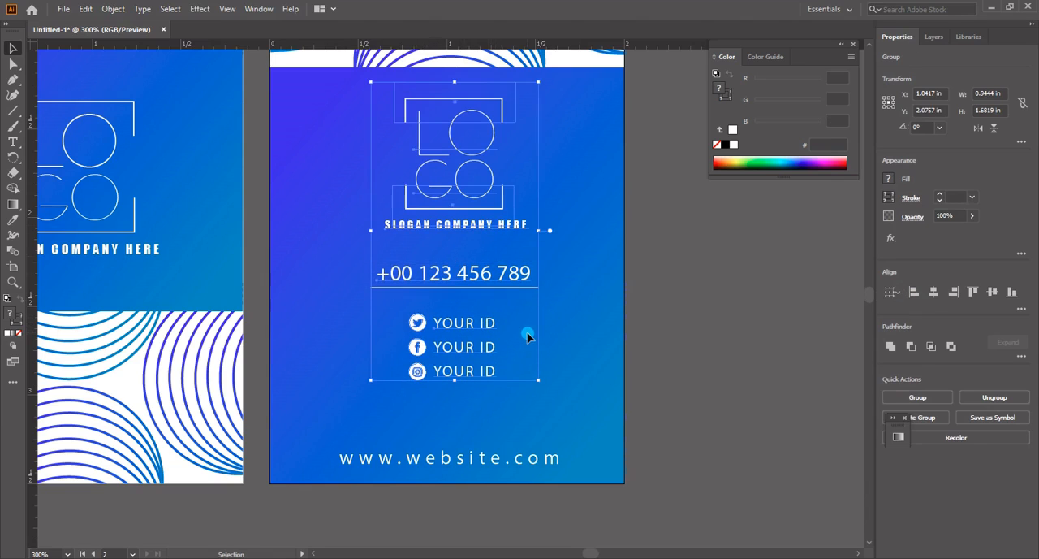
key(Down)
key(Down)
Group the second artboard's logo, slogan, phone number, YOUR ID lines and website text, keeping them centred on the card
click(494, 468)
click(491, 378)
shift+drag(548, 315, 345, 125)
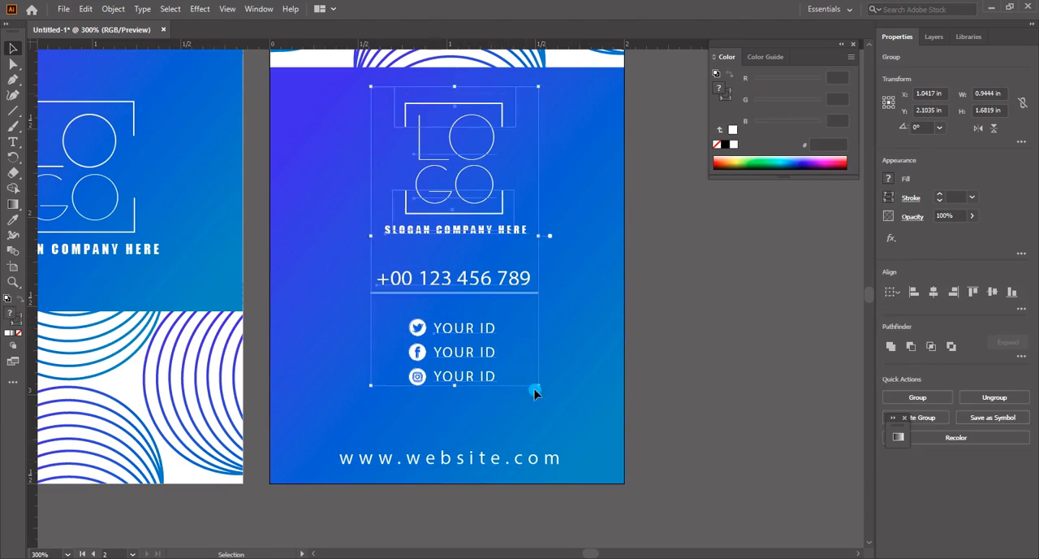
click(533, 399)
drag(531, 398, 491, 272)
drag(456, 215, 458, 216)
shift+click(464, 461)
drag(463, 461, 475, 459)
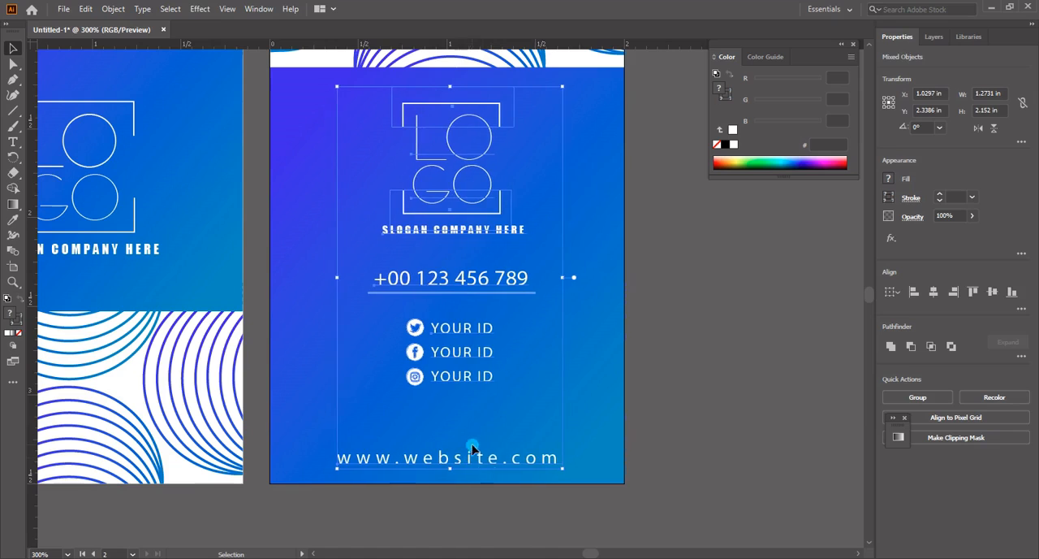
click(365, 139)
drag(350, 452, 340, 463)
right_click(425, 237)
click(481, 336)
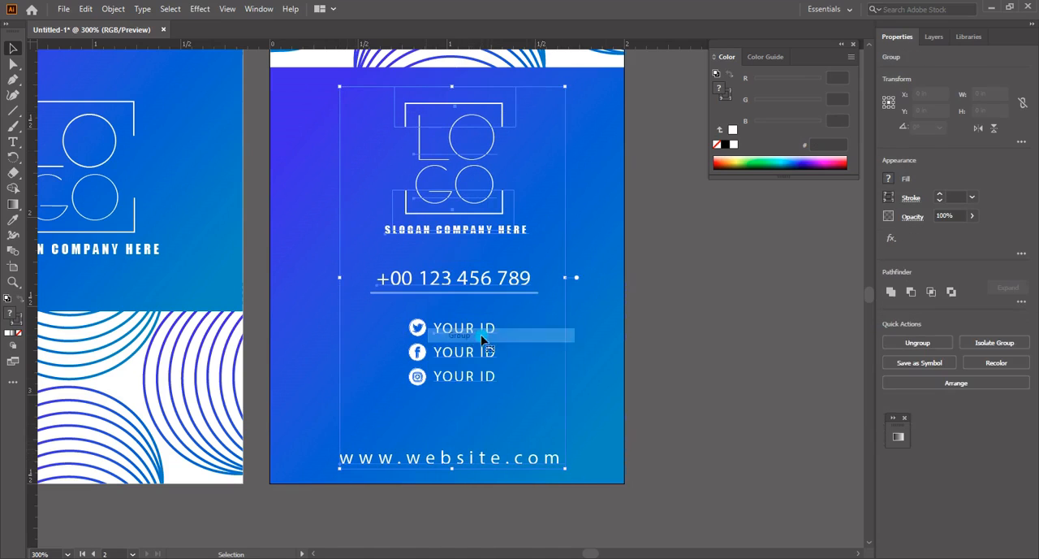
Deselect the grouped content and review both card artboards side by side
key(z)
alt+click(494, 337)
key(v)
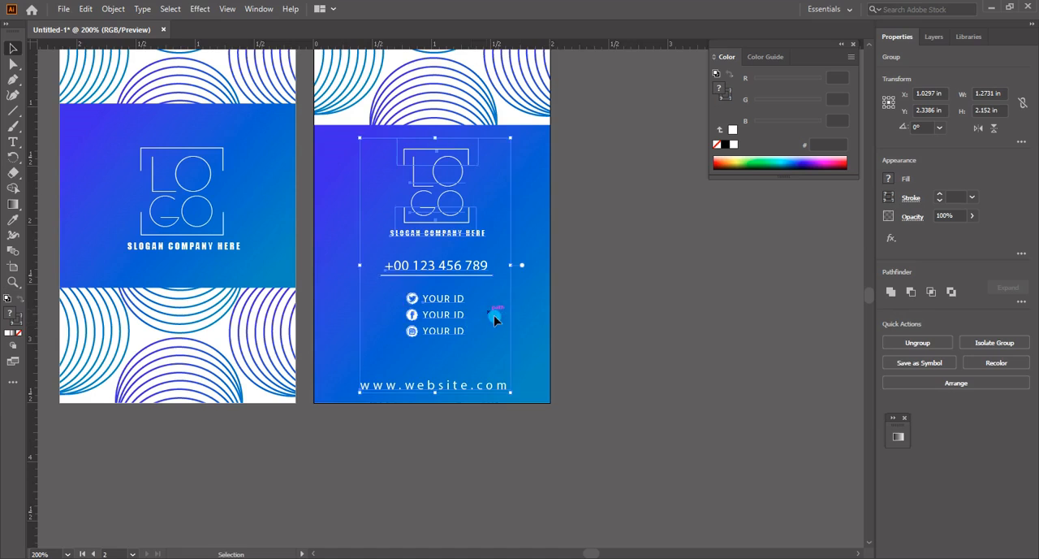
drag(524, 303, 550, 347)
click(642, 365)
drag(543, 311, 590, 354)
key(z)
alt+click(508, 290)
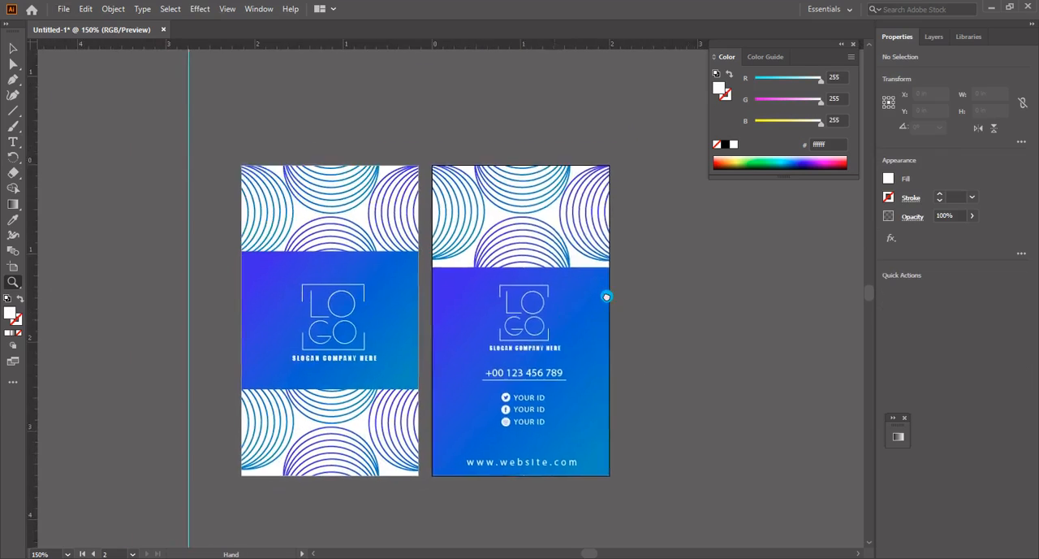
Close the floating Color panel and delete the remaining vertical guide beside the first artboard
click(852, 45)
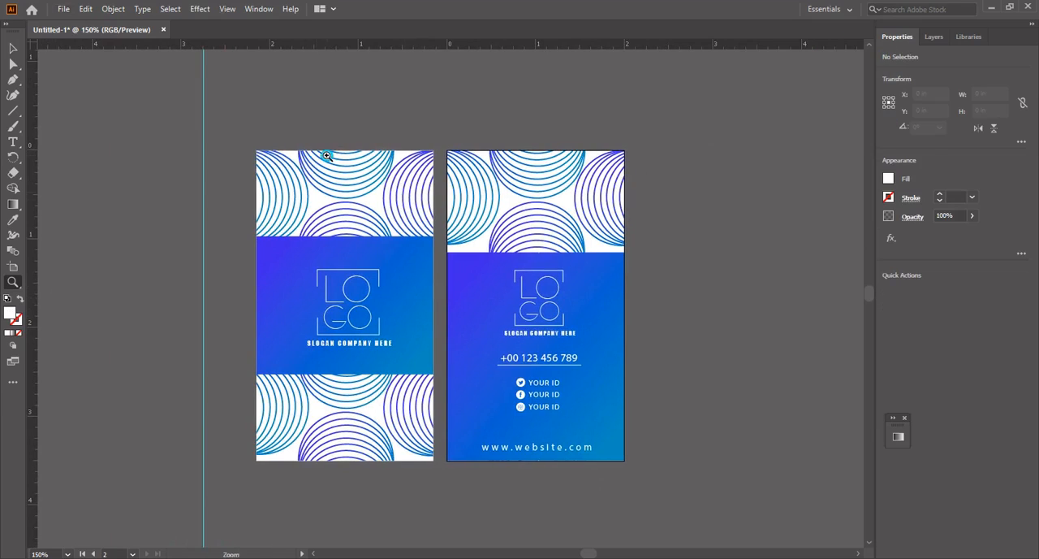
key(v)
click(203, 148)
key(Delete)
key(z)
drag(242, 140, 633, 471)
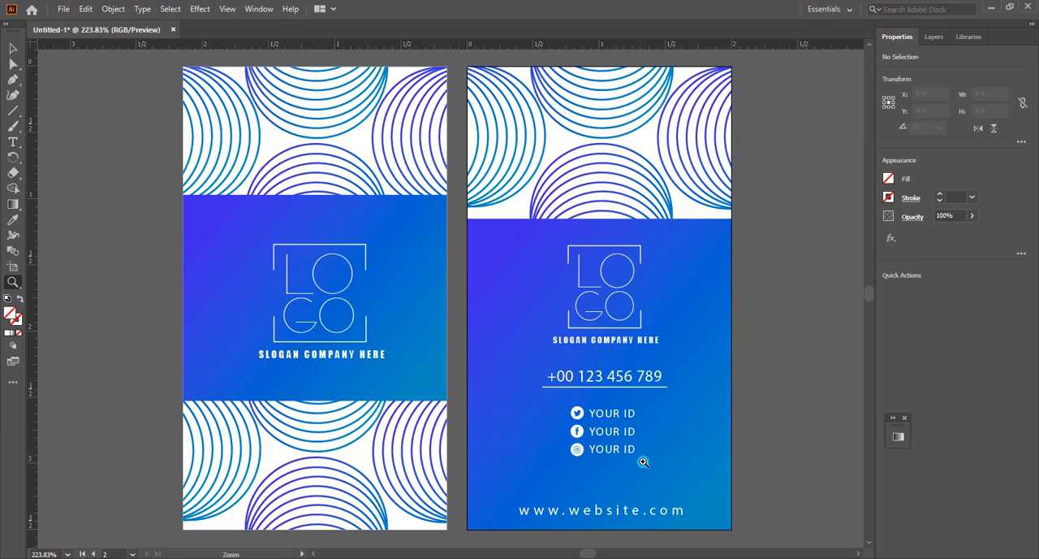